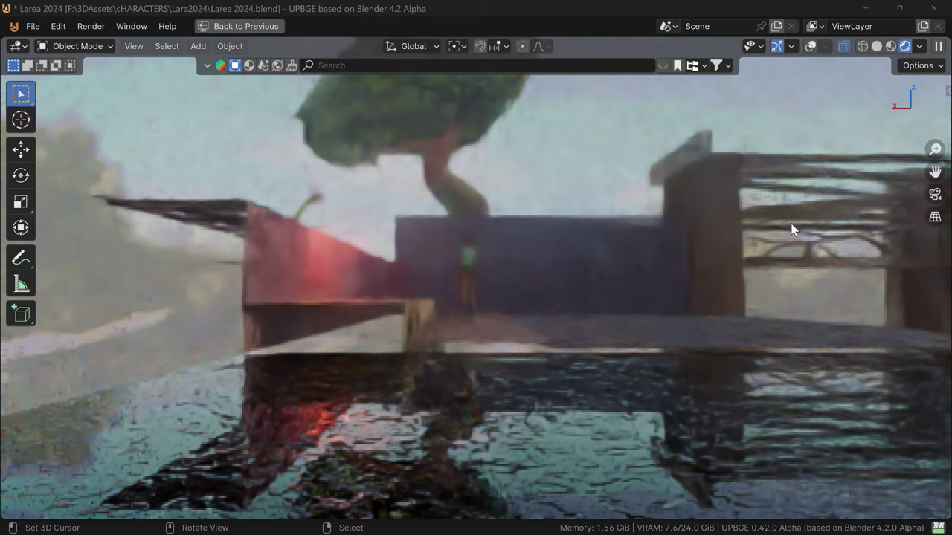
Show the Viewport Shading options for the Larea 2024 scene's rendered view.
left_click(919, 47)
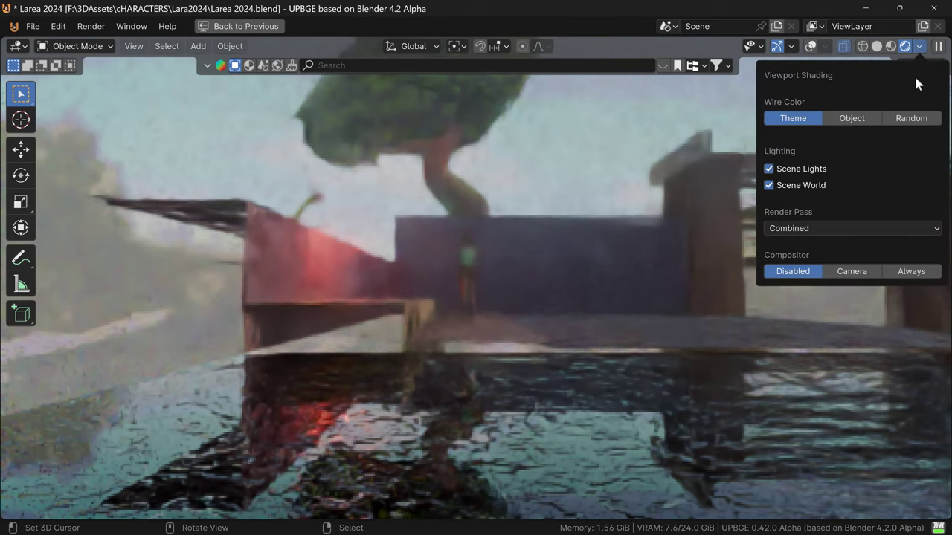
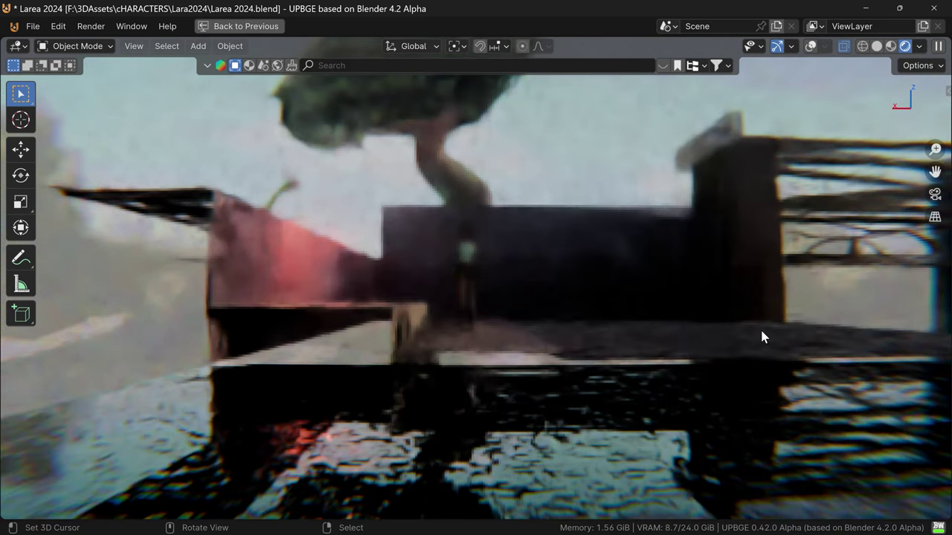
Set the viewport shading Compositor to Disabled.
left_click(919, 46)
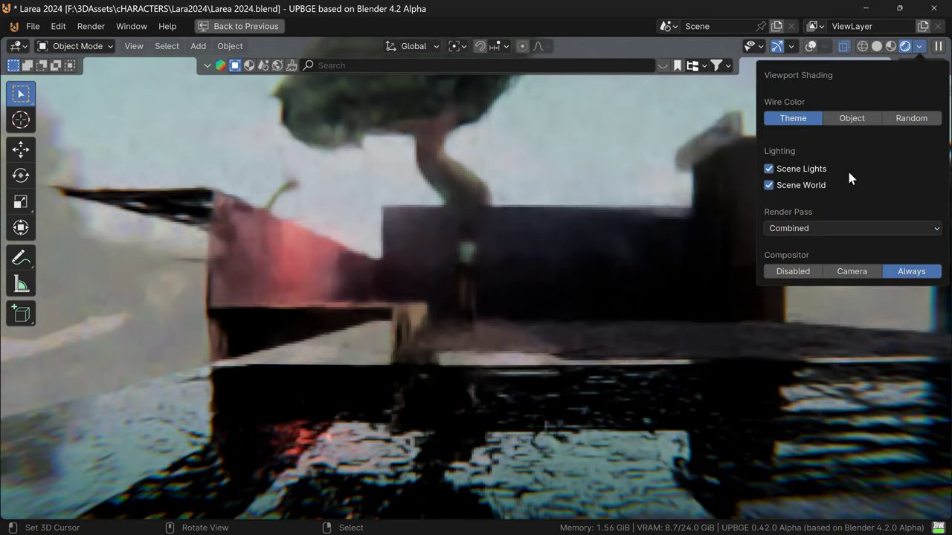
left_click(804, 273)
middle_click_drag(590, 294, 599, 290)
Orbit and zoom in until Lara's face fills the view, face-on.
middle_click_drag(584, 397, 591, 294, "ctrl")
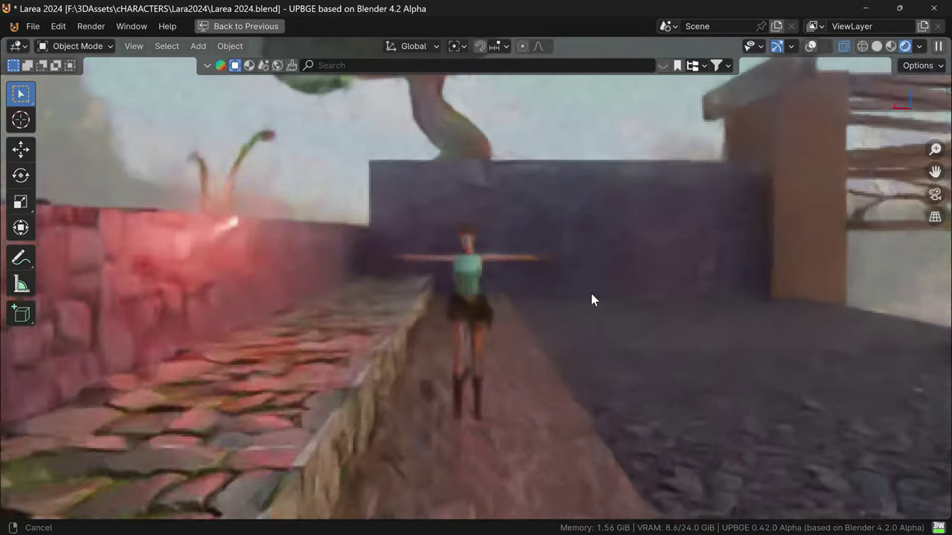
mouse_move(577, 393)
middle_mouse_down()
mouse_move(577, 430)
mouse_move(595, 422)
middle_mouse_up()
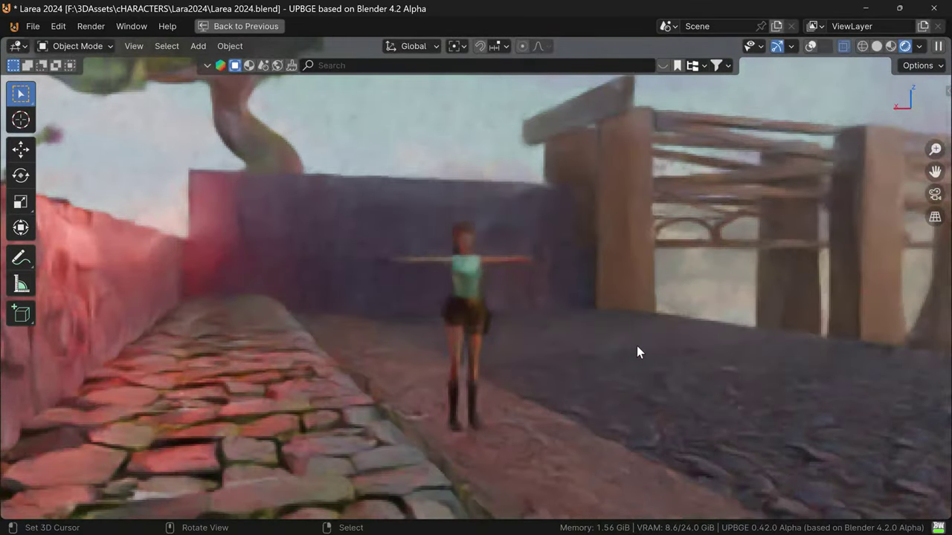
mouse_move(636, 345)
middle_mouse_down()
mouse_move(667, 361)
mouse_move(252, 342)
mouse_move(452, 340)
mouse_move(573, 354)
mouse_move(557, 324)
mouse_move(532, 336)
mouse_move(573, 330)
mouse_move(542, 352)
mouse_move(488, 357)
mouse_move(650, 360)
mouse_move(348, 355)
mouse_move(511, 350)
middle_mouse_up()
scroll(557, 325, "up", 5)
scroll(527, 341, "up", 2)
scroll(565, 345, "up", 2)
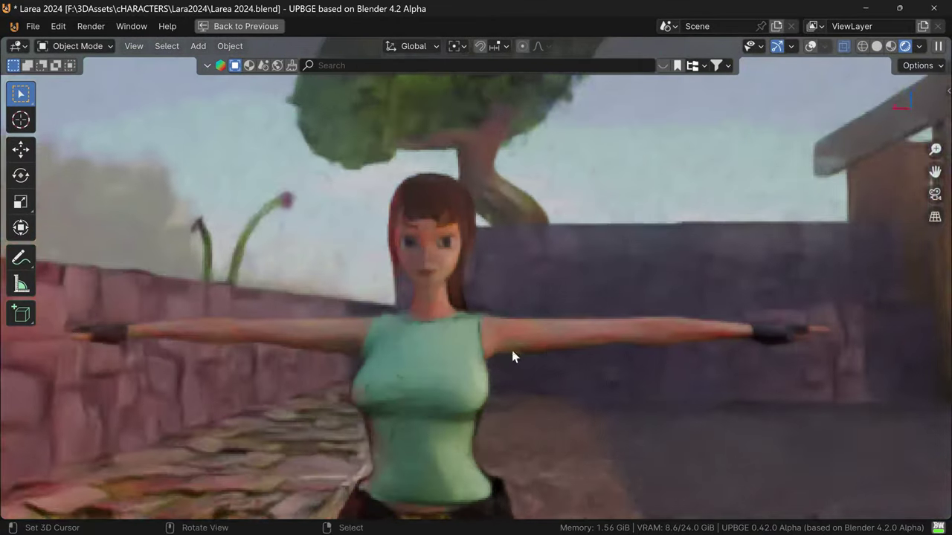
Orbit around Lara, then switch to the scene camera view and zoom its frame.
left_click(921, 46)
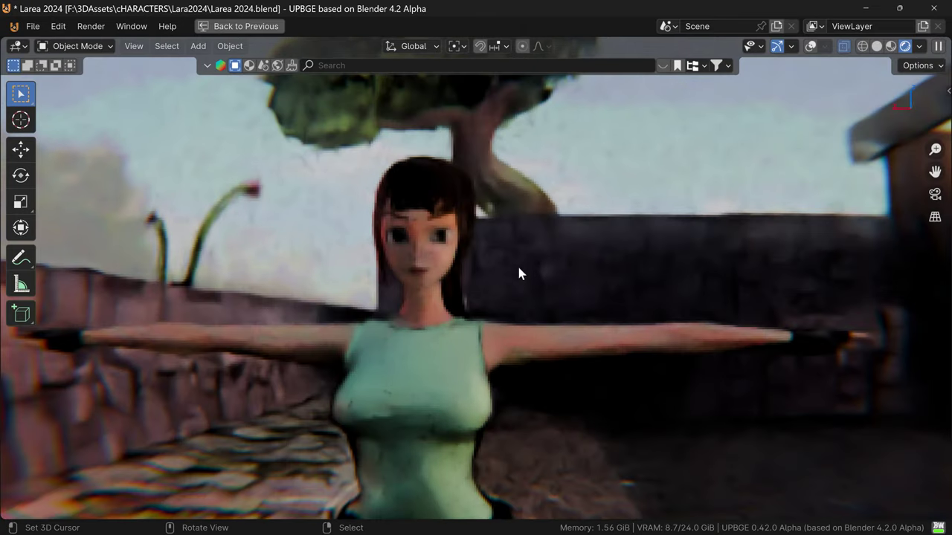
mouse_move(518, 272)
middle_mouse_down()
mouse_move(465, 295)
mouse_move(496, 299)
mouse_move(491, 322)
mouse_move(671, 325)
middle_mouse_up()
scroll(491, 323, "up", 4)
scroll(491, 330, "up", 1)
mouse_move(636, 239)
middle_mouse_down()
mouse_move(641, 387)
mouse_move(533, 386)
mouse_move(661, 382)
middle_mouse_up()
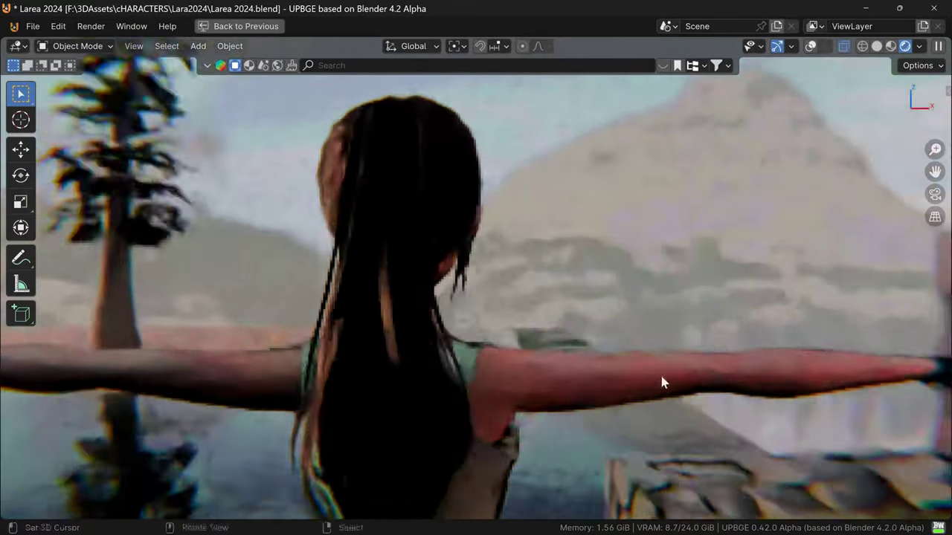
mouse_move(588, 280)
middle_mouse_down("ctrl")
mouse_move(580, 355)
mouse_move(526, 344)
mouse_move(533, 316)
middle_mouse_up("ctrl")
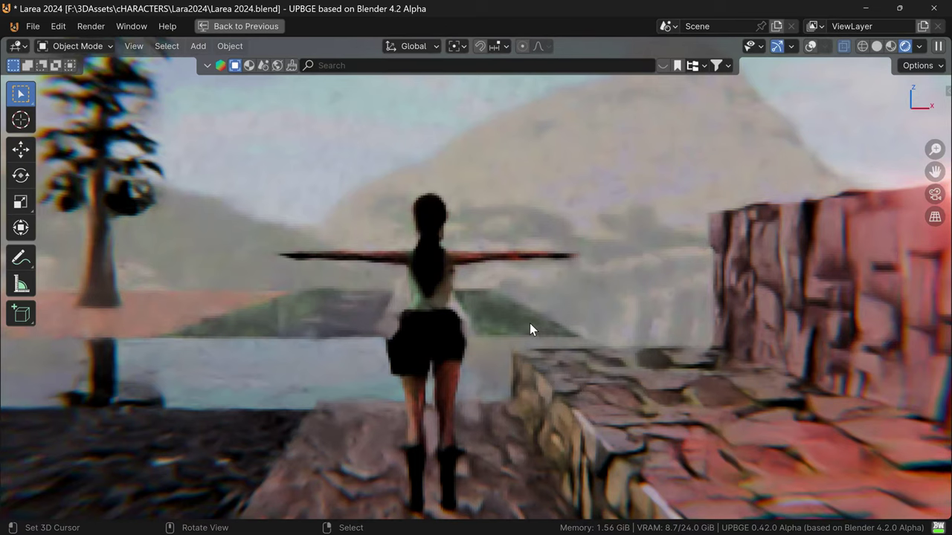
key("KP_0")
middle_click_drag(524, 337, 537, 354, "ctrl")
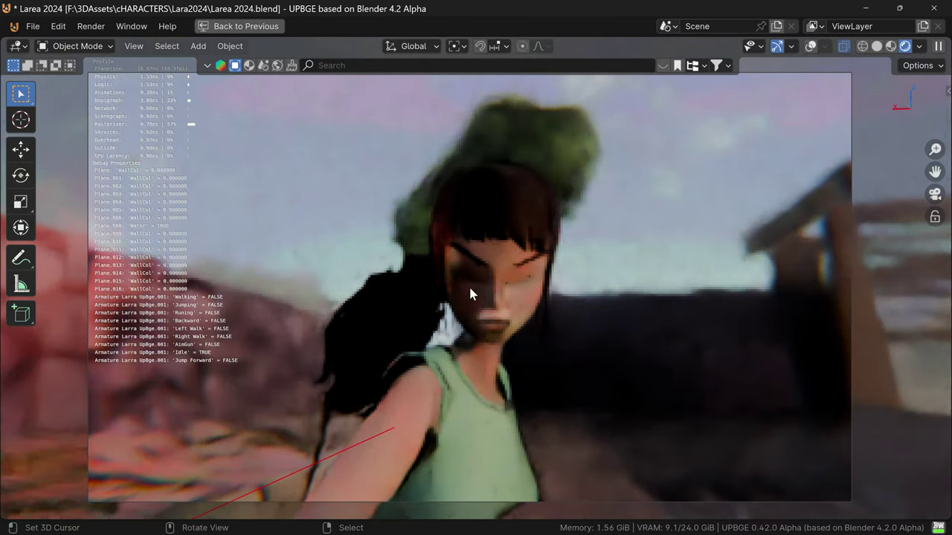
Stop the running game and orbit around the rock wall and wooden frame.
key("Escape")
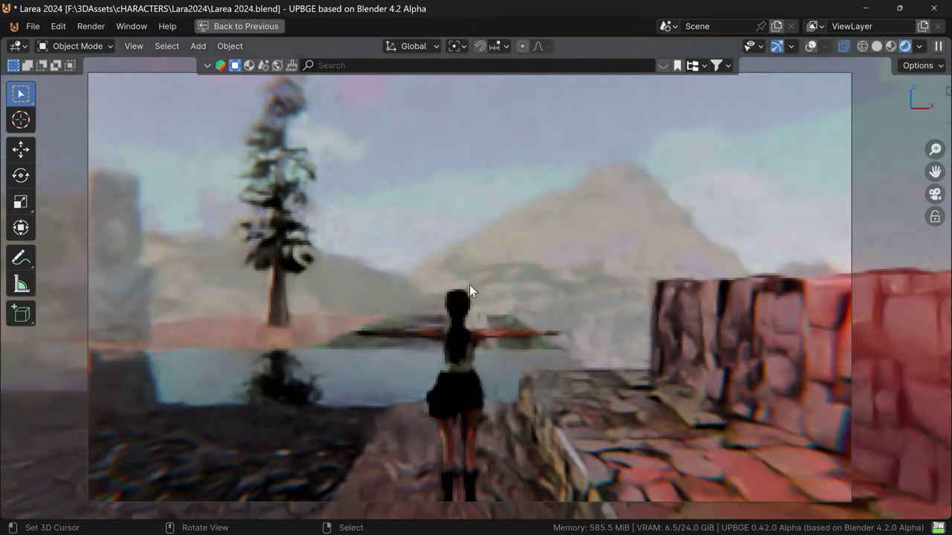
mouse_move(489, 318)
middle_mouse_down()
mouse_move(538, 326)
mouse_move(509, 331)
mouse_move(509, 299)
mouse_move(341, 328)
middle_mouse_up()
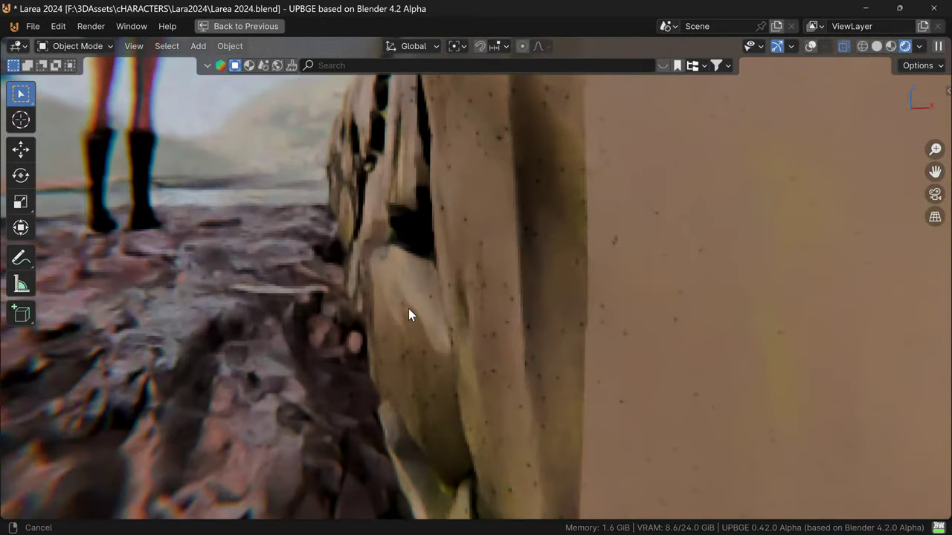
mouse_move(436, 293)
middle_mouse_down("ctrl")
mouse_move(413, 310)
mouse_move(475, 272)
mouse_move(397, 315)
mouse_move(414, 314)
mouse_move(293, 335)
mouse_move(202, 382)
mouse_move(329, 295)
mouse_move(395, 274)
mouse_move(318, 307)
mouse_move(580, 282)
mouse_move(407, 283)
mouse_move(313, 303)
mouse_move(295, 298)
mouse_move(285, 308)
mouse_move(352, 304)
mouse_move(380, 211)
mouse_move(384, 273)
mouse_move(403, 304)
mouse_move(379, 299)
mouse_move(516, 295)
mouse_move(427, 314)
mouse_move(467, 314)
mouse_move(458, 235)
mouse_move(437, 283)
mouse_move(521, 183)
mouse_move(504, 229)
mouse_move(395, 231)
mouse_move(342, 185)
mouse_move(370, 414)
mouse_move(378, 116)
mouse_move(414, 149)
mouse_move(394, 134)
middle_mouse_up("ctrl")
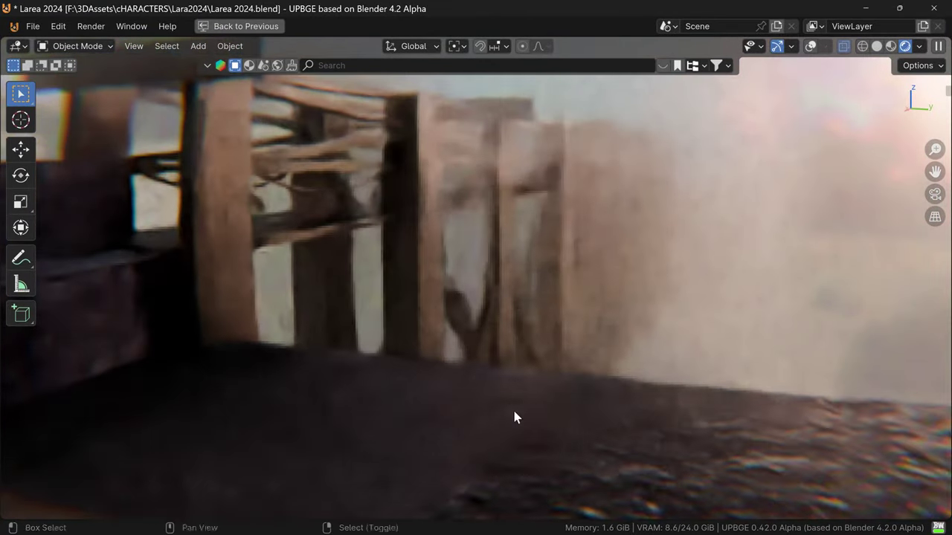
mouse_move(515, 416)
middle_mouse_down()
mouse_move(501, 379)
mouse_move(330, 251)
middle_mouse_up()
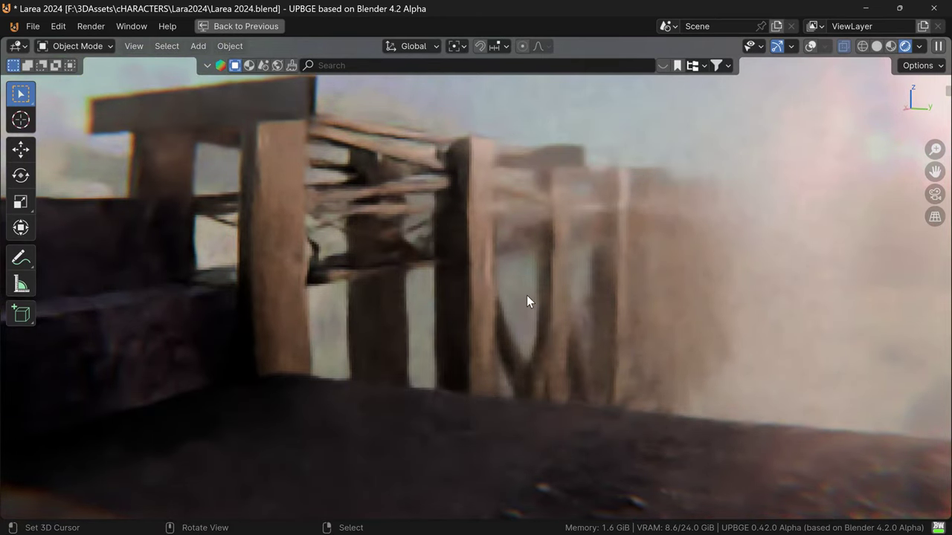
mouse_move(660, 320)
middle_mouse_down()
mouse_move(601, 321)
mouse_move(554, 293)
mouse_move(649, 284)
mouse_move(720, 304)
mouse_move(639, 323)
mouse_move(519, 293)
mouse_move(593, 306)
mouse_move(580, 314)
mouse_move(542, 310)
mouse_move(594, 349)
middle_mouse_up()
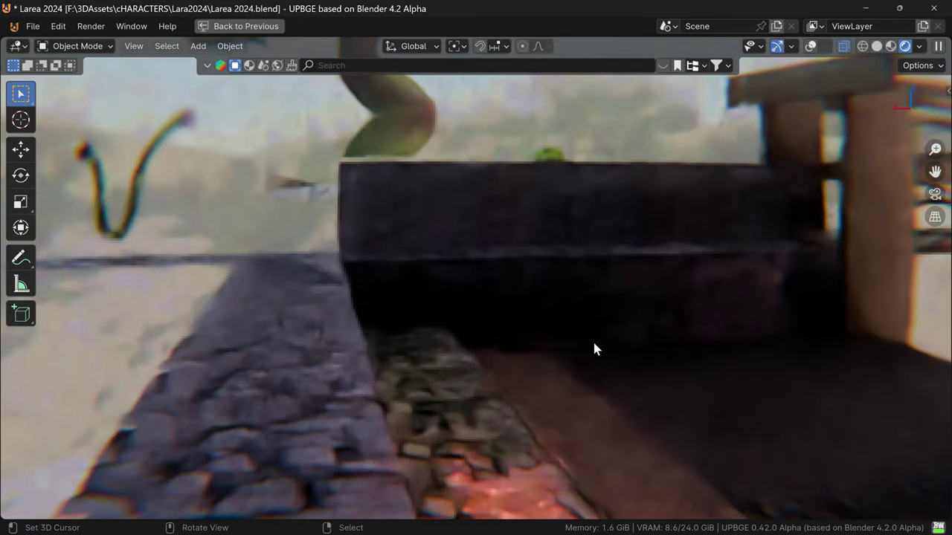
Restore the multi-panel layout, scroll Properties to Game Debug, and open the Edit menu.
key("ctrl+space")
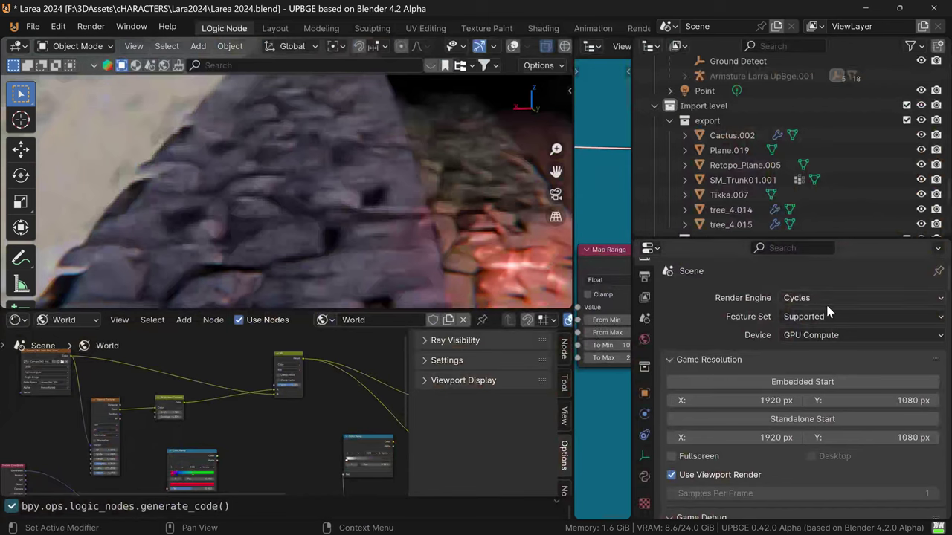
scroll(825, 347, "down", 2)
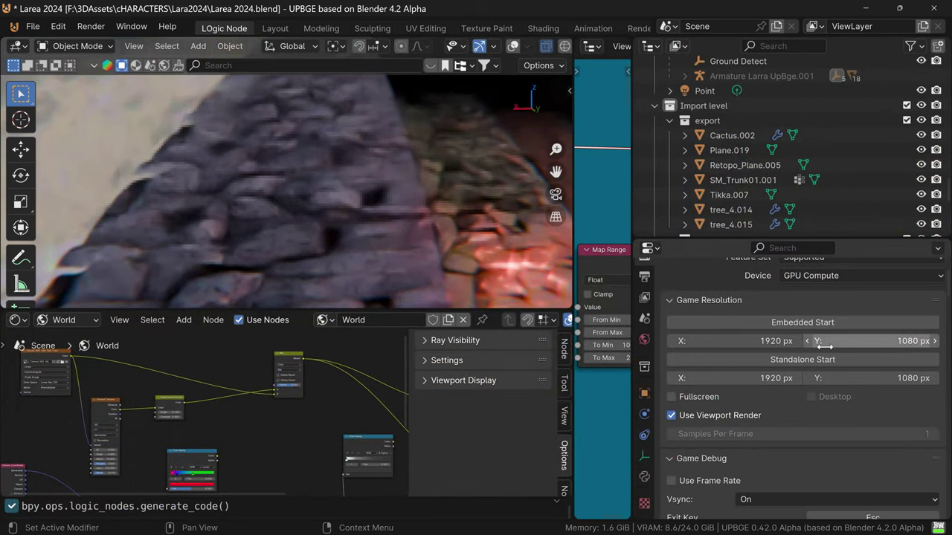
scroll(831, 361, "down", 4)
scroll(836, 345, "down", 2)
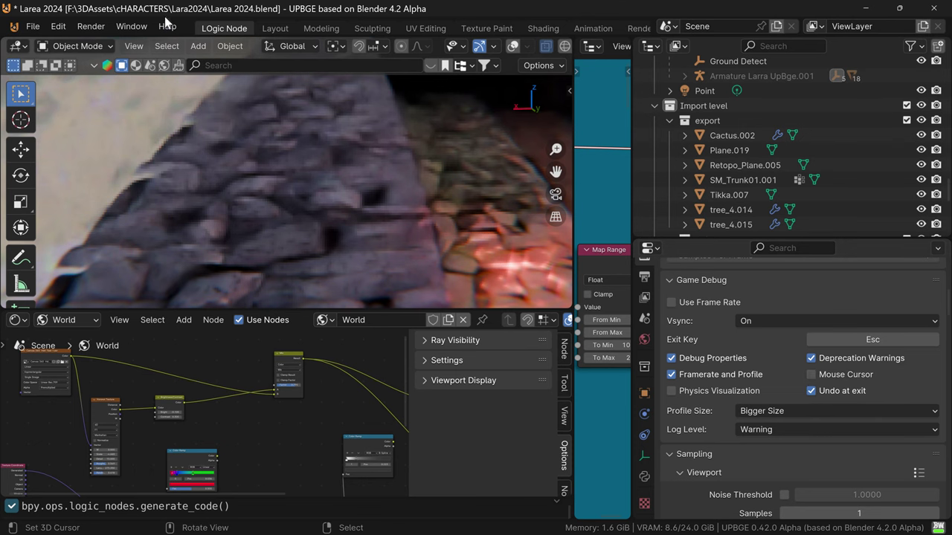
left_click(59, 29)
Open Preferences, check the CUDA render devices on the System page, then minimize it.
left_click(100, 232)
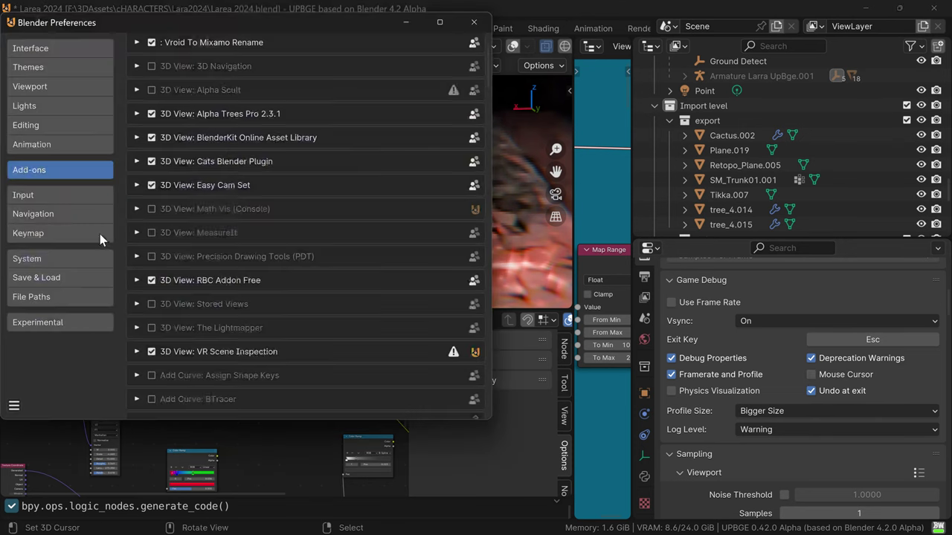
left_click(44, 258)
scroll(278, 122, "up", 2)
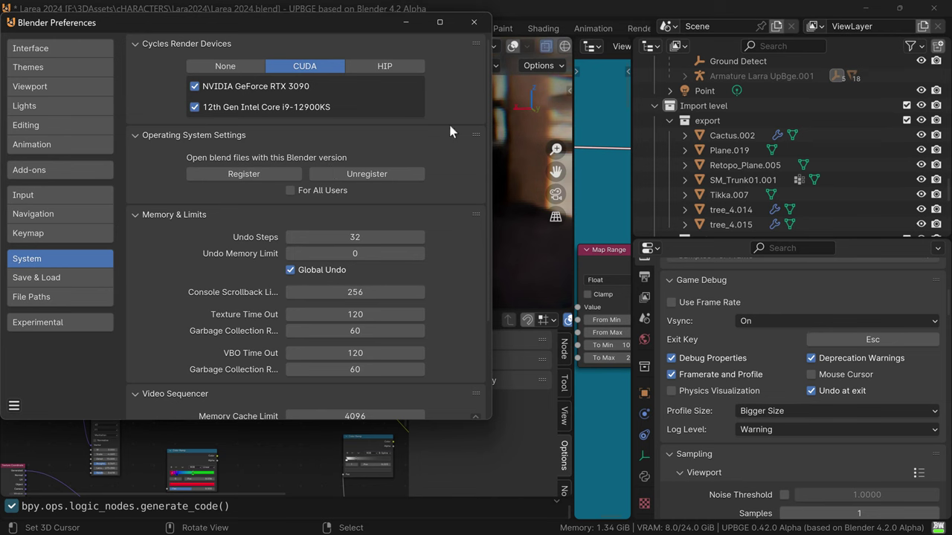
left_click(411, 22)
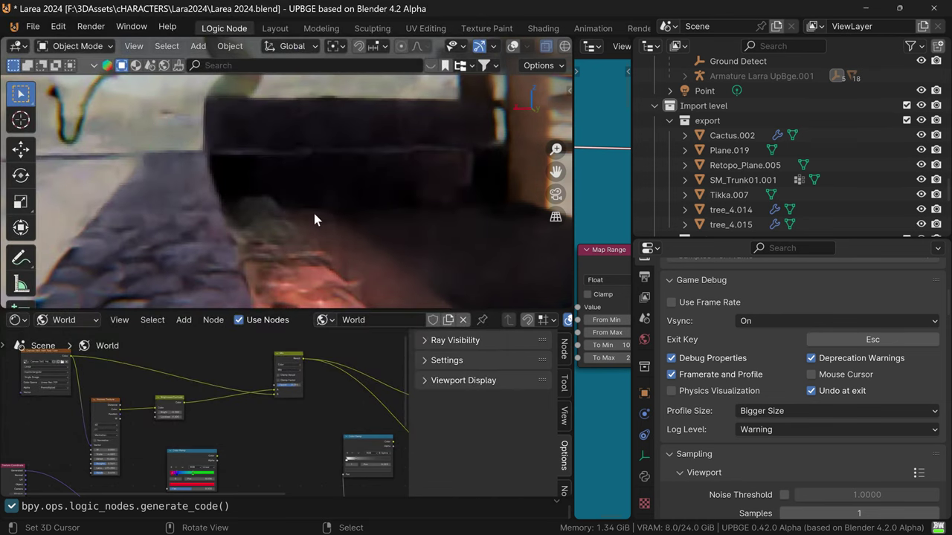
Orbit and zoom the viewport in close on the character's face.
middle_click_drag(424, 228, 391, 243)
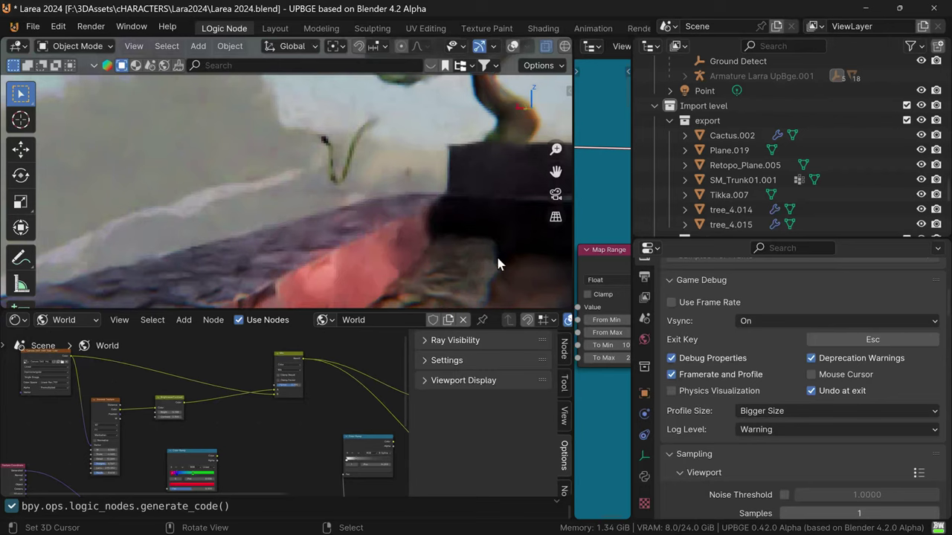
middle_click_drag(500, 252, 313, 185)
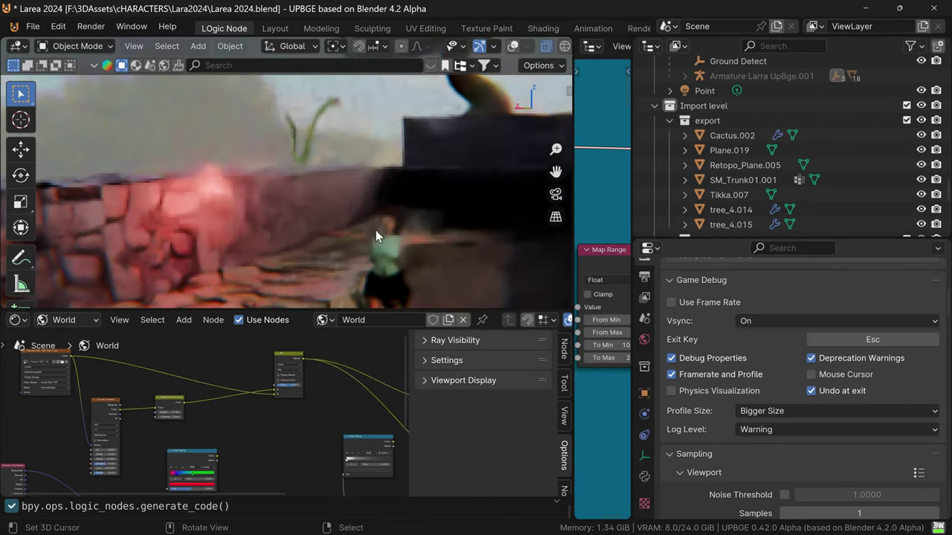
scroll(385, 229, "up", 5)
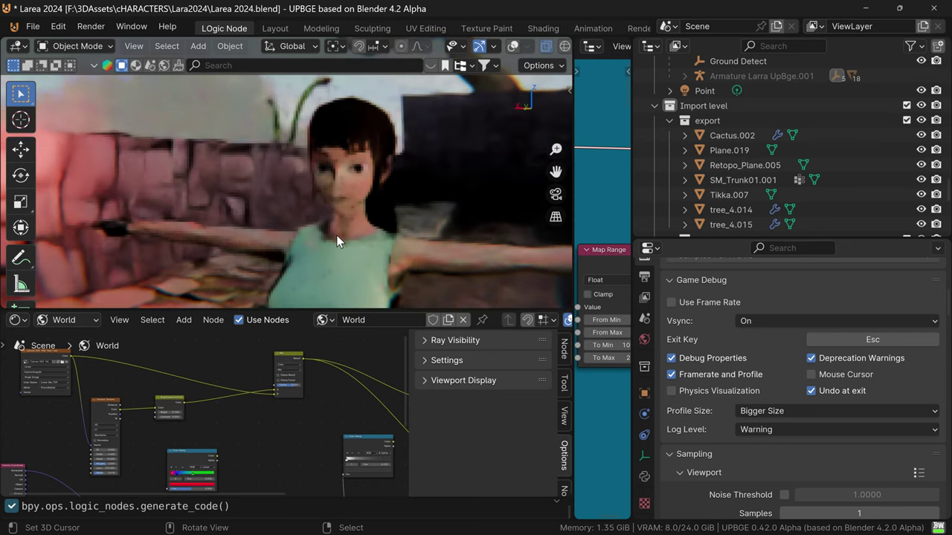
mouse_move(336, 235)
middle_mouse_down()
mouse_move(376, 231)
mouse_move(403, 252)
middle_mouse_up()
scroll(394, 238, "up", 3)
scroll(386, 227, "up", 1)
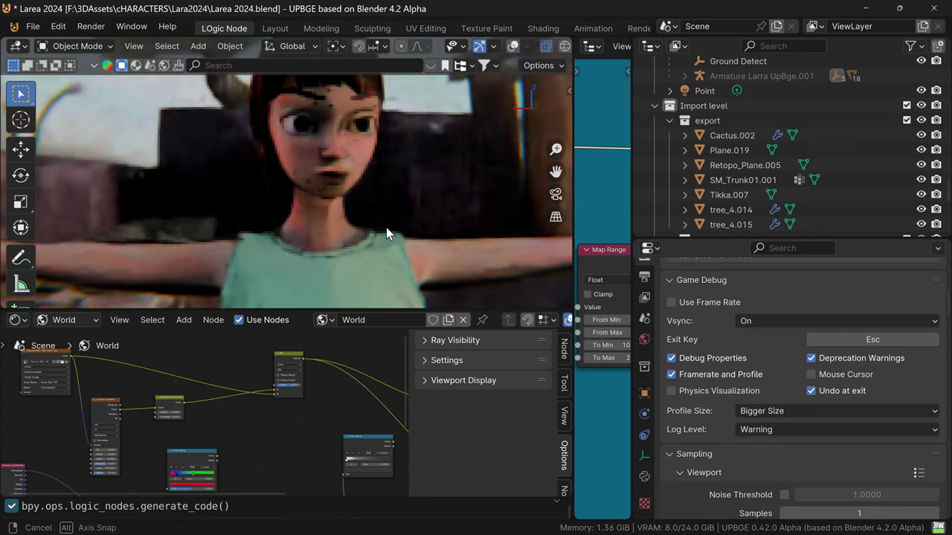
Scroll Render Properties to Performance > Viewport, showing Pixel Size 8×.
scroll(766, 457, "down", 5)
scroll(785, 438, "down", 5)
scroll(802, 445, "down", 5)
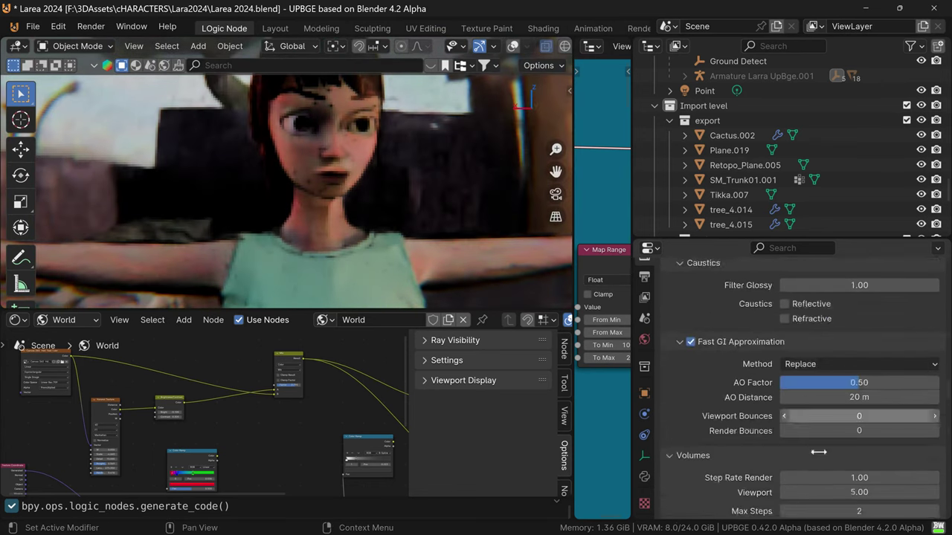
scroll(823, 450, "down", 5)
scroll(823, 446, "down", 5)
scroll(824, 446, "down", 5)
scroll(847, 446, "down", 5)
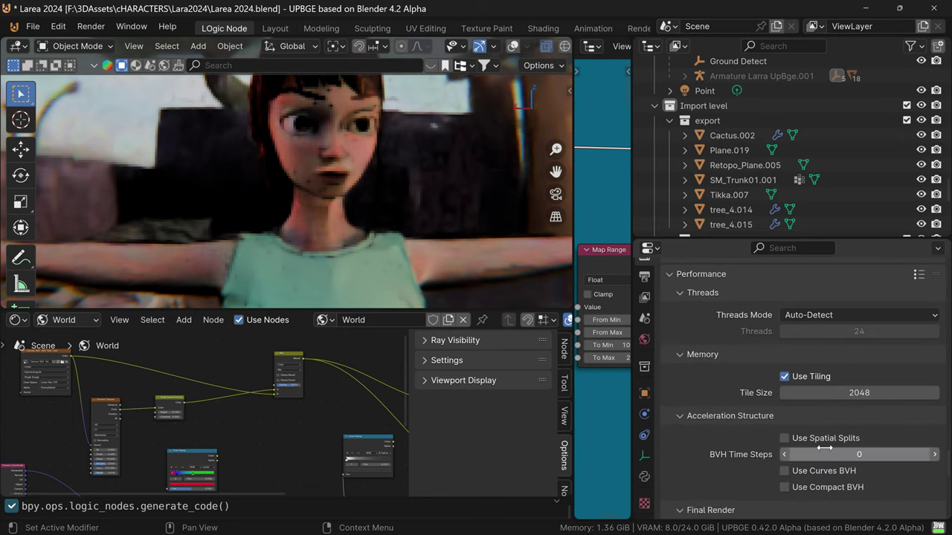
scroll(872, 447, "down", 1)
scroll(872, 448, "down", 3)
scroll(856, 457, "down", 1)
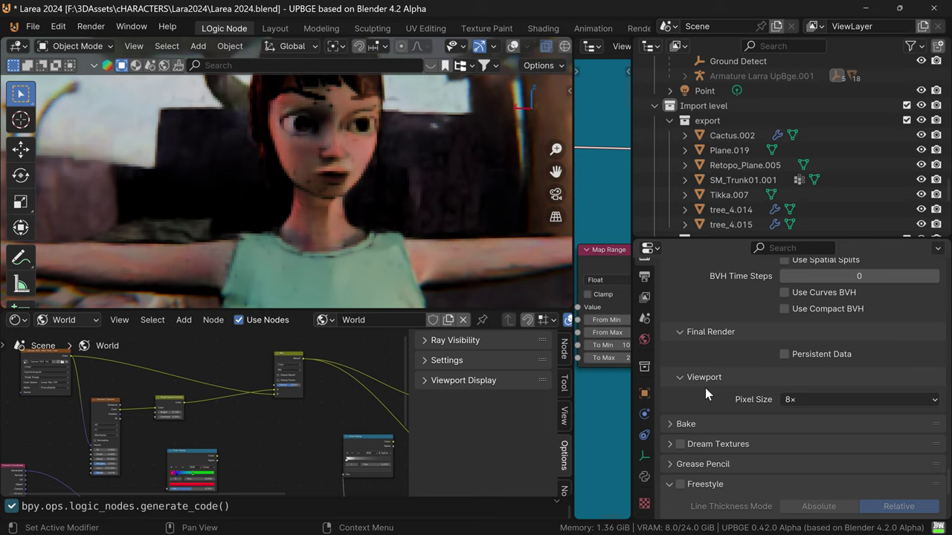
scroll(706, 388, "up", 5)
scroll(718, 348, "up", 1)
scroll(699, 335, "up", 2)
scroll(731, 425, "down", 4)
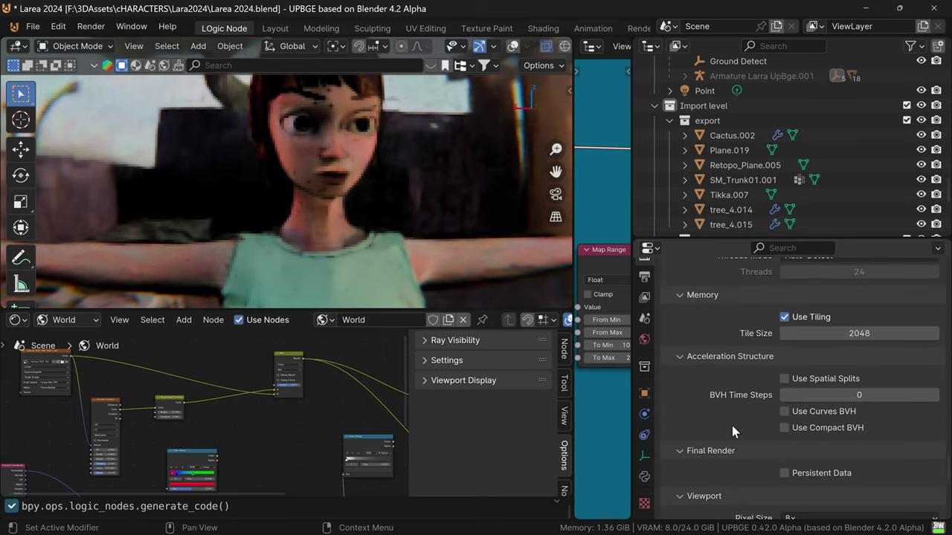
scroll(731, 425, "down", 4)
scroll(734, 415, "down", 1)
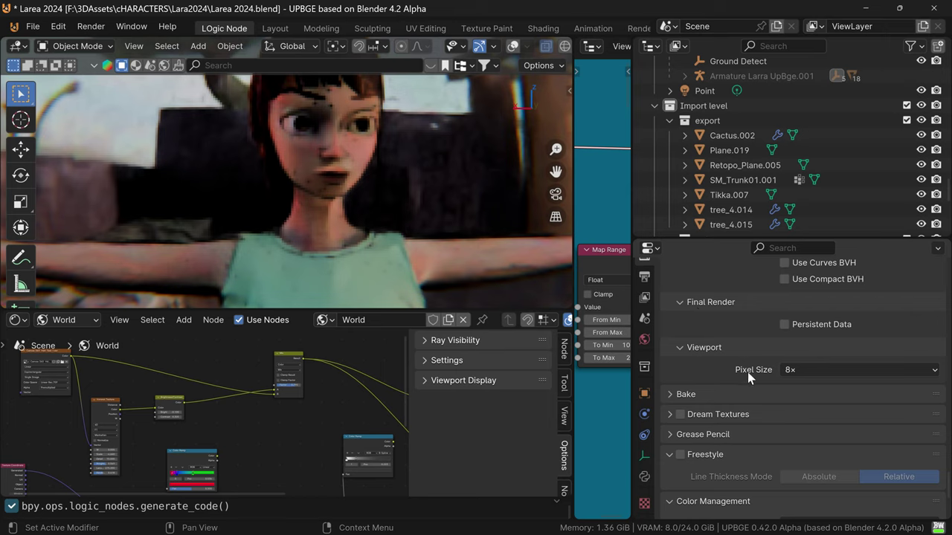
Try viewport Pixel Size 1×, then 2×, 4× and 8×.
left_click(817, 370)
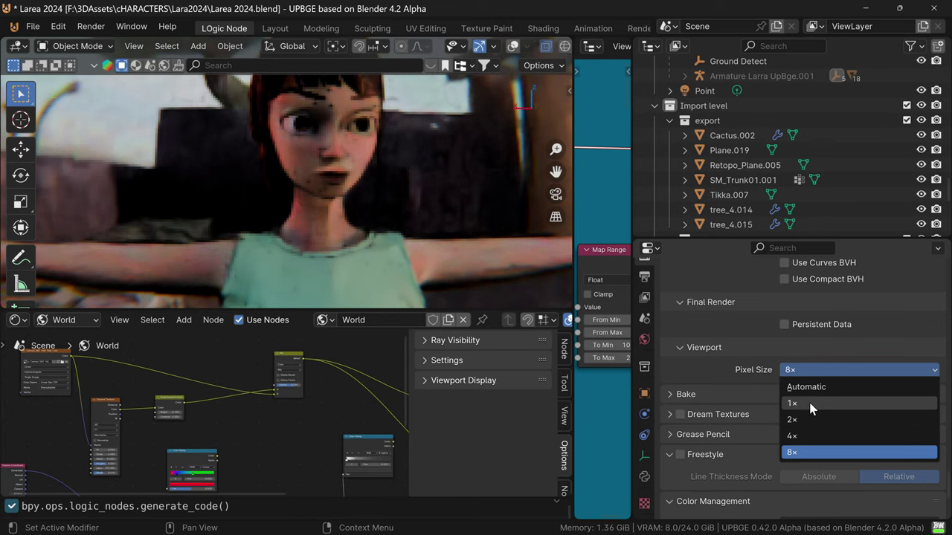
left_click(811, 405)
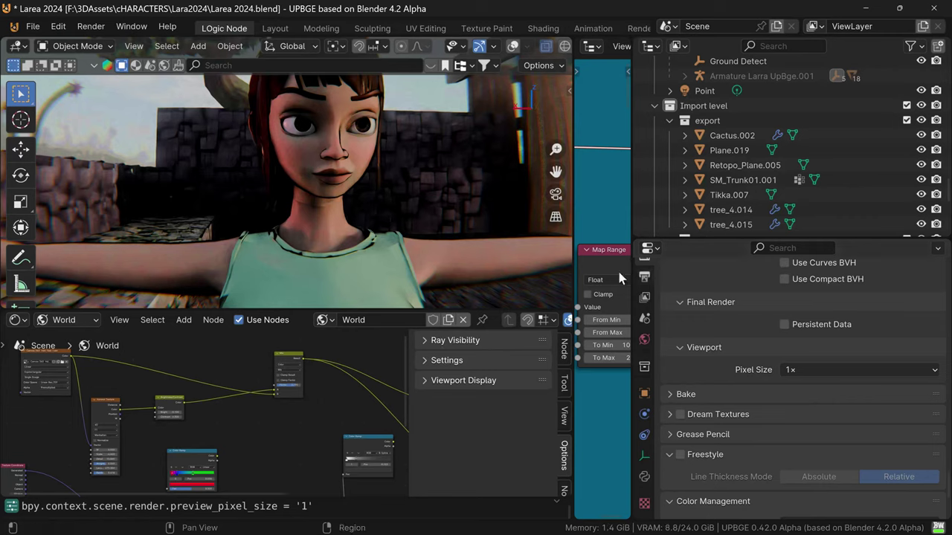
left_click(815, 368)
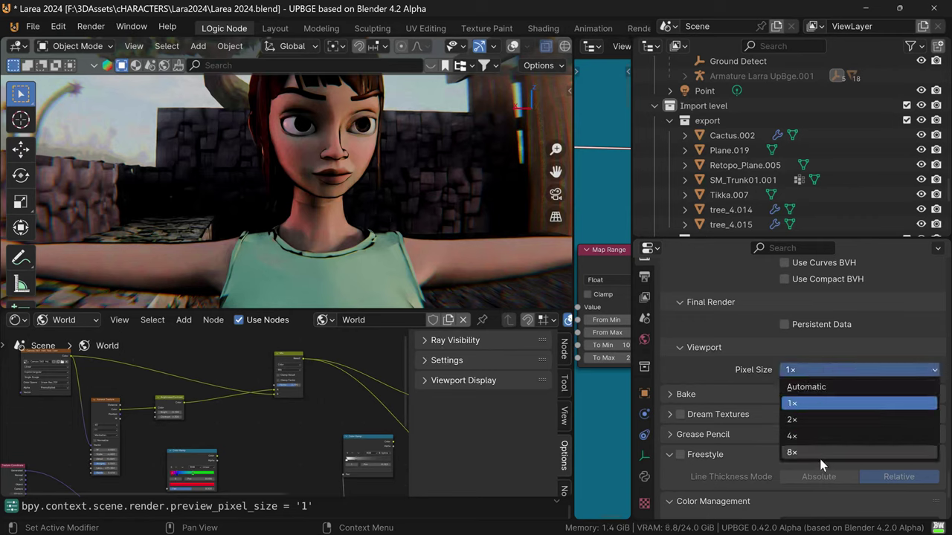
left_click(793, 420)
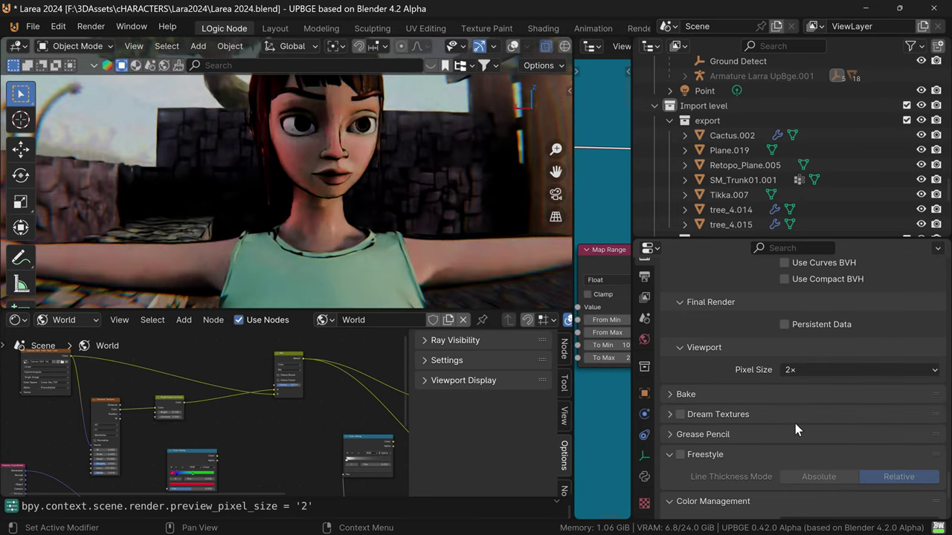
left_click(795, 372)
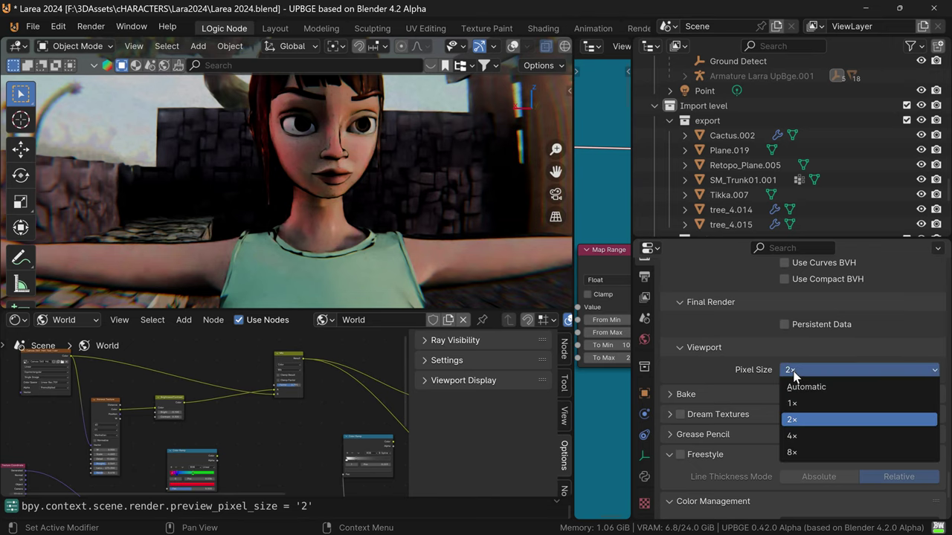
left_click(791, 436)
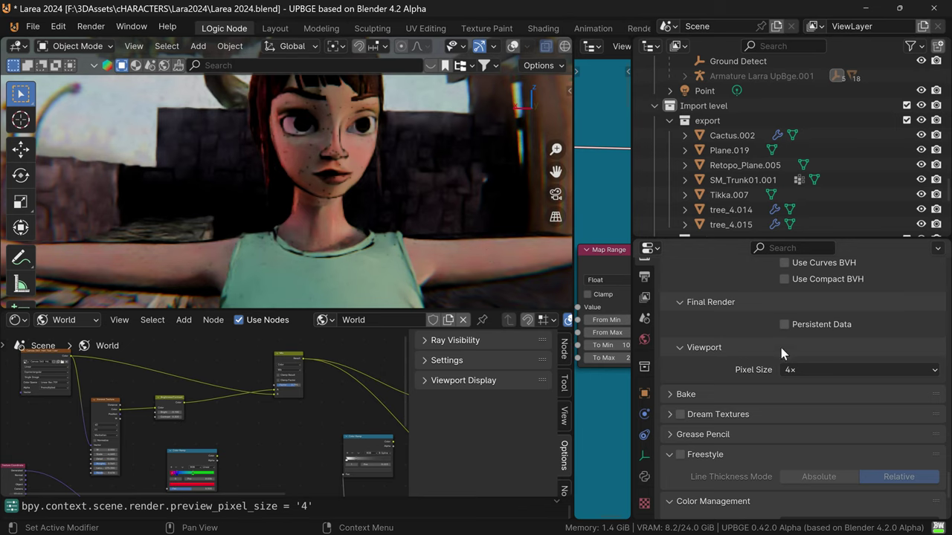
left_click(793, 372)
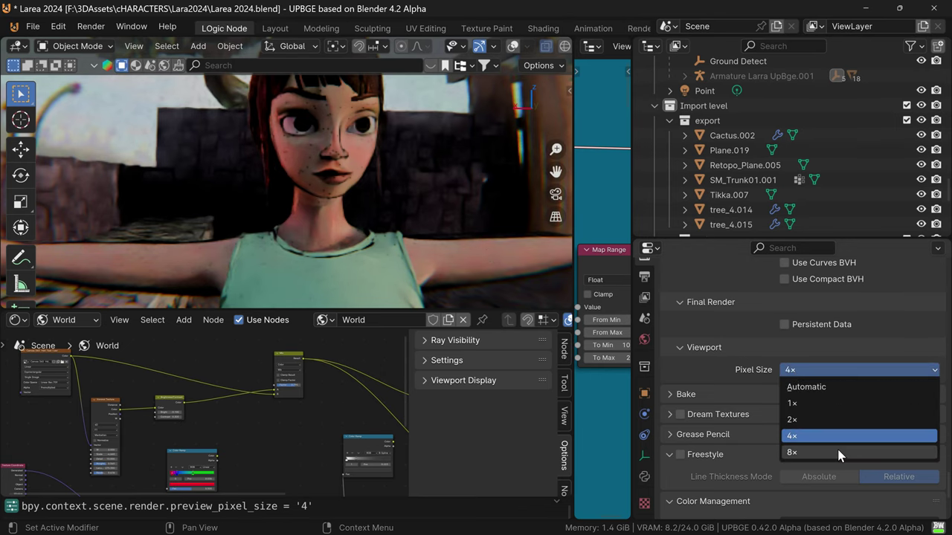
left_click(862, 452)
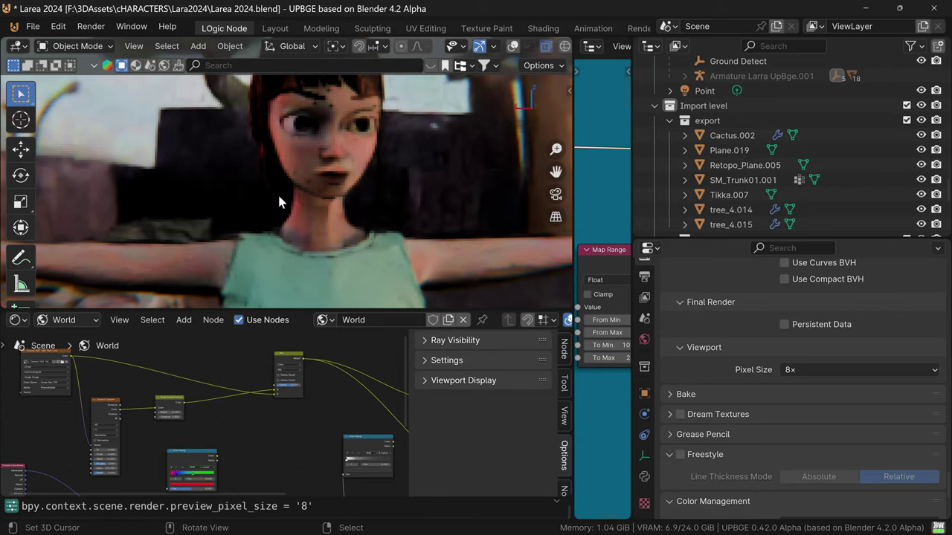
Set Pixel Size back to 1× and show the camera view maximized.
mouse_move(279, 197)
middle_mouse_down()
mouse_move(273, 188)
mouse_move(327, 188)
middle_mouse_up()
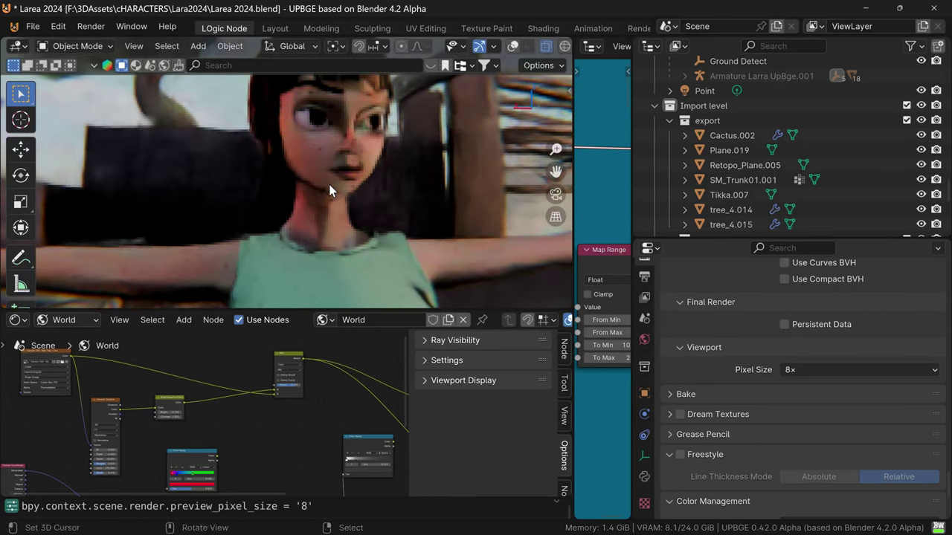
left_click(809, 372)
key("Return")
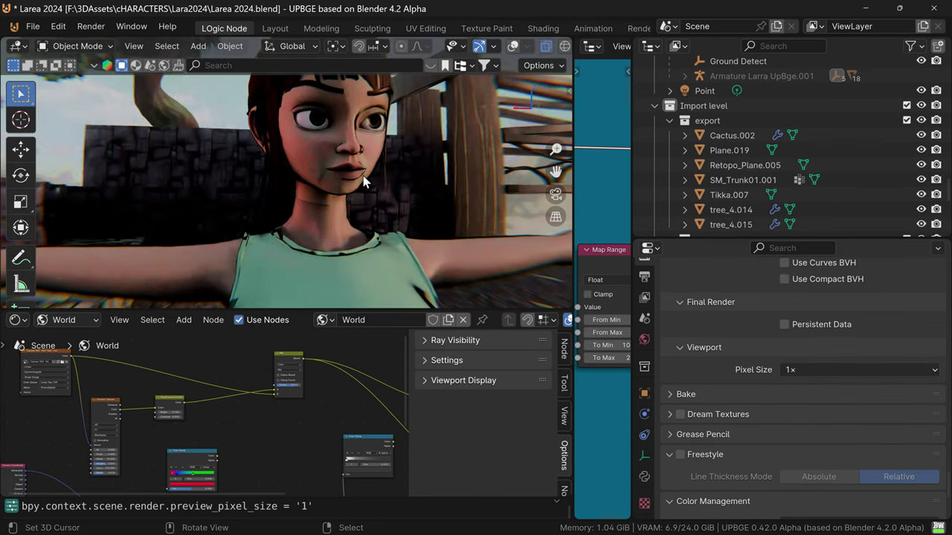
key("KP_0")
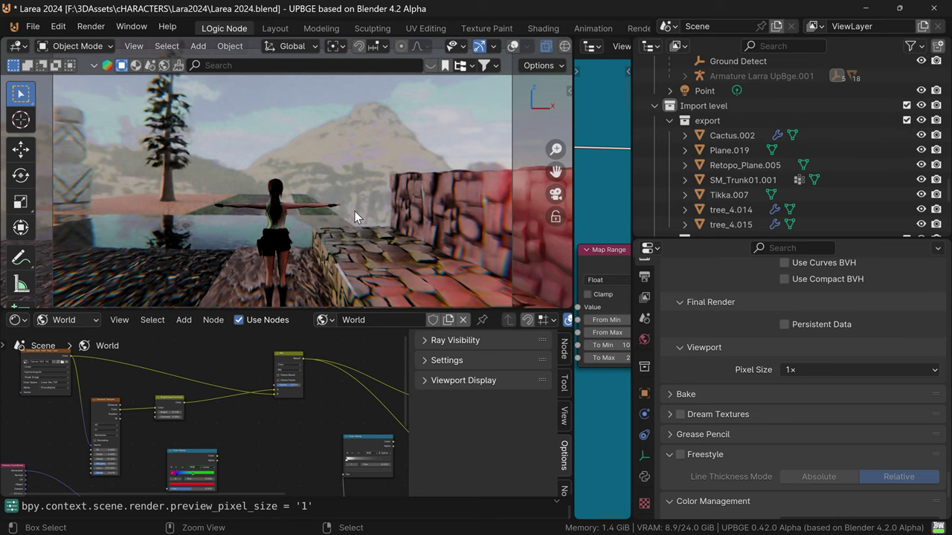
key("ctrl+space")
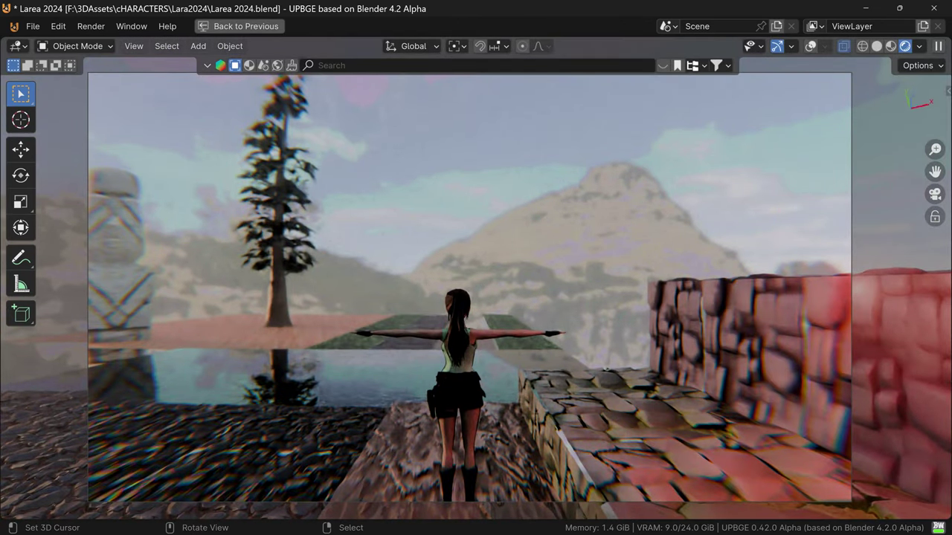
Play the Lara level in the viewport, quit it, and restore the full layout.
key("space")
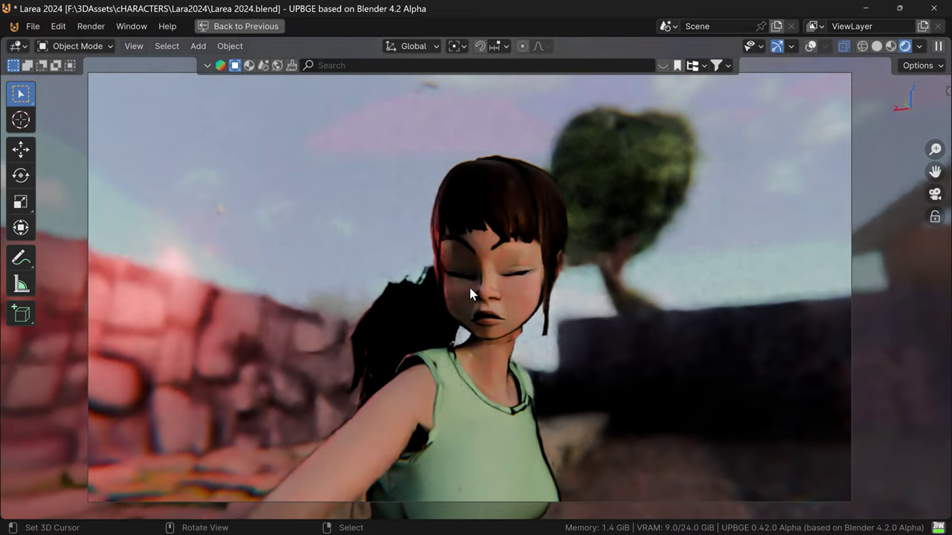
key("Escape")
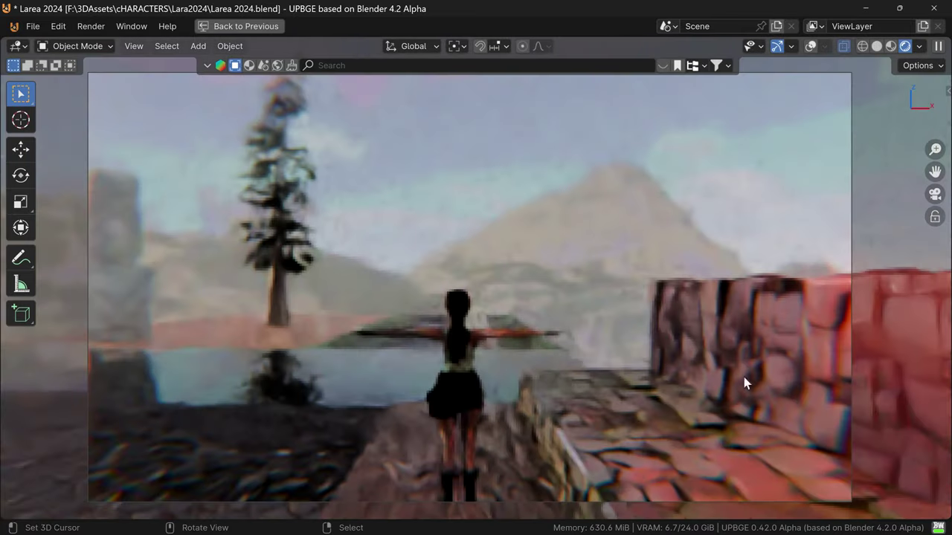
key("ctrl+space")
Set viewport Pixel Size to 4× and maximize the 3D viewport.
left_click(862, 370)
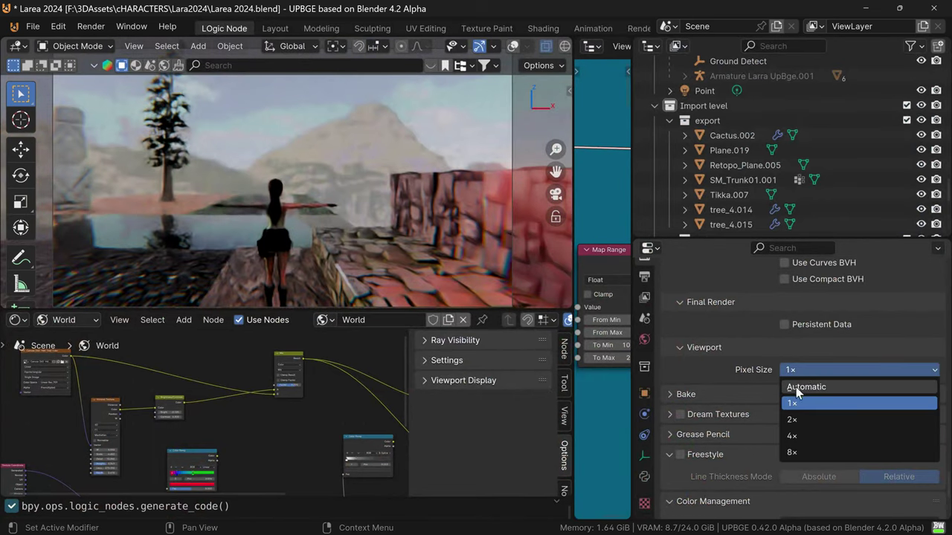
key("Return")
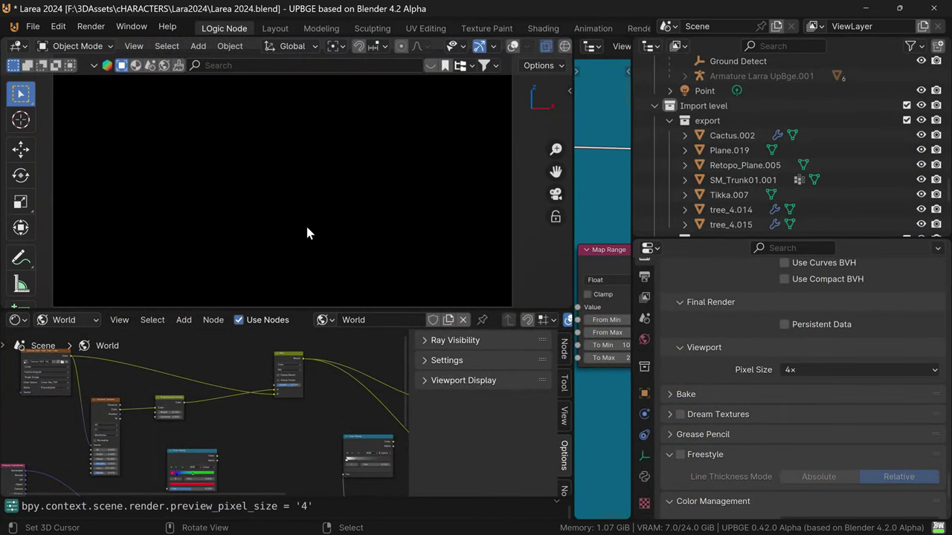
key("ctrl+space")
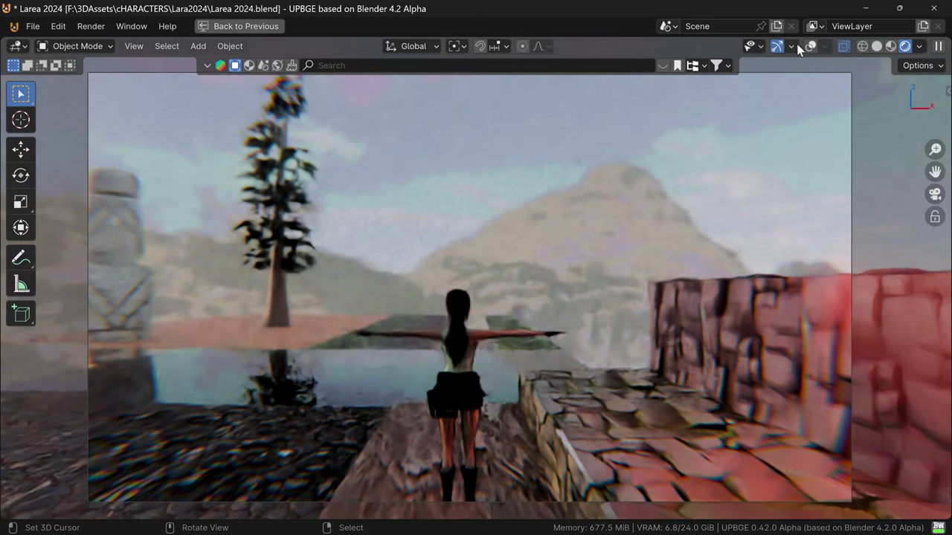
Turn on Viewport Overlays to show rig bones, empties and camera guides.
left_click(809, 46)
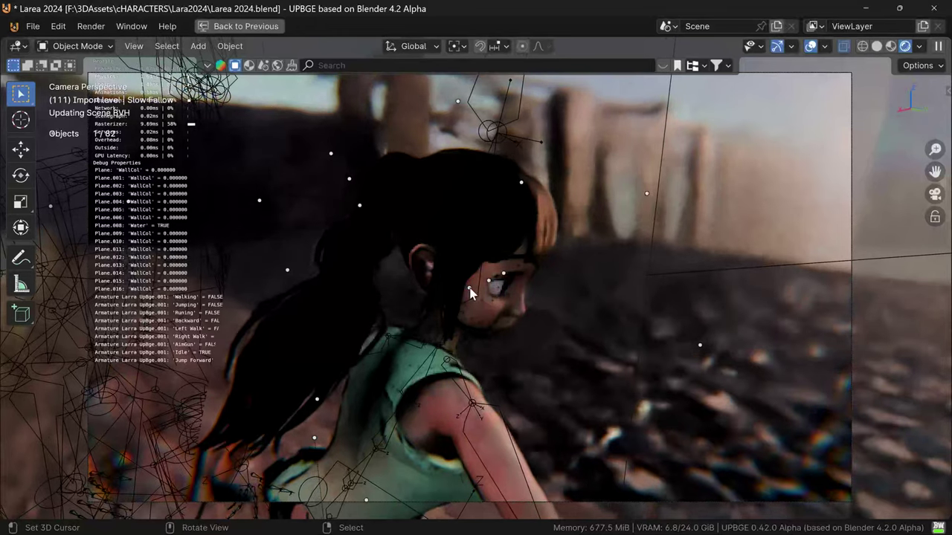
Stop the game, change the viewport Pixel Size to 8×, and maximize the camera view again.
key("Escape")
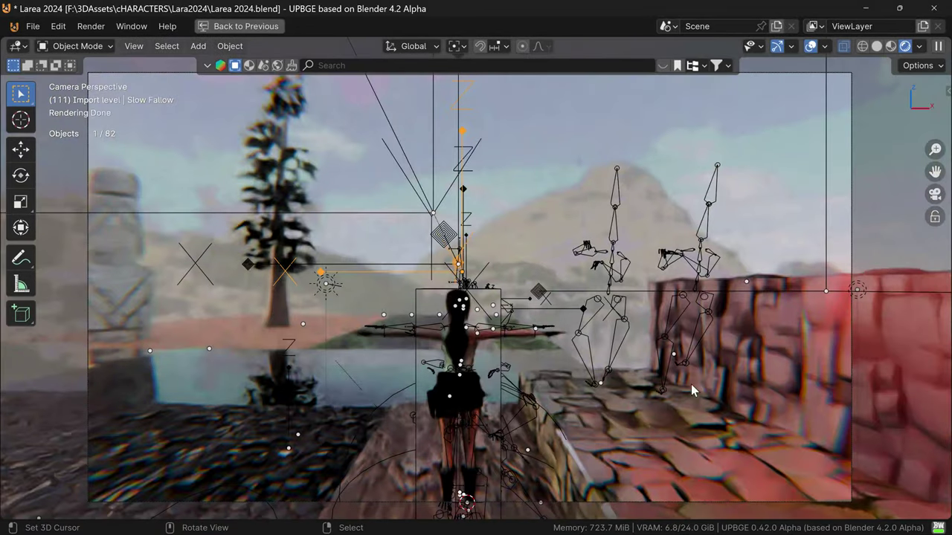
key("ctrl+space")
left_click(817, 370)
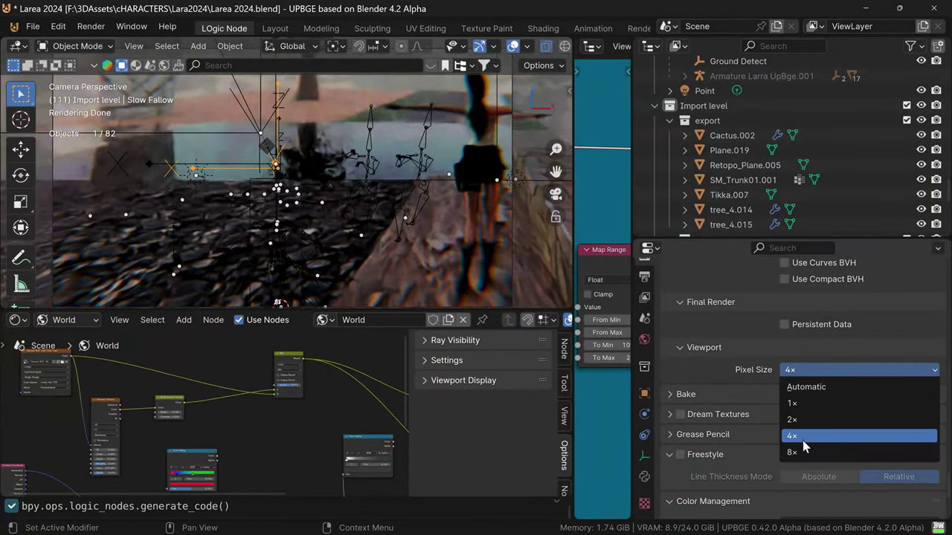
key("Down")
key("Return")
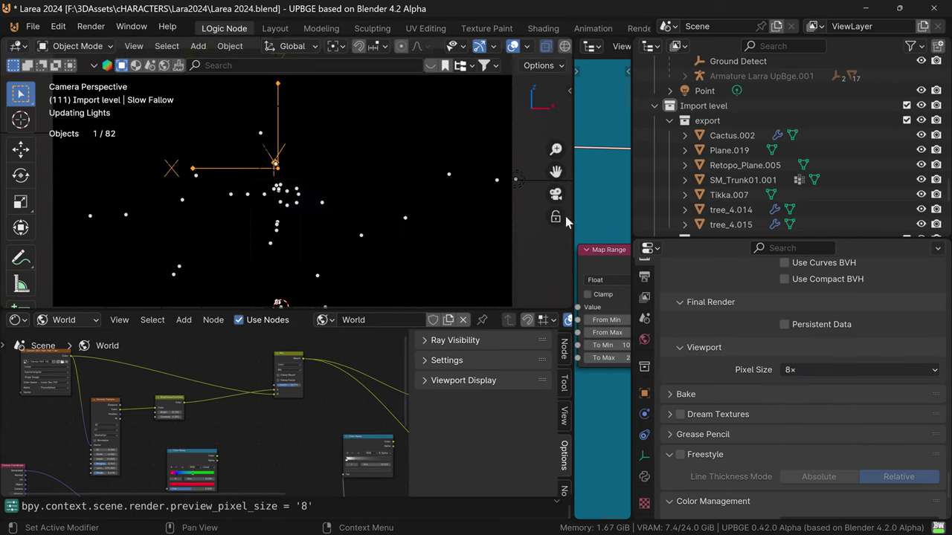
key("ctrl+space")
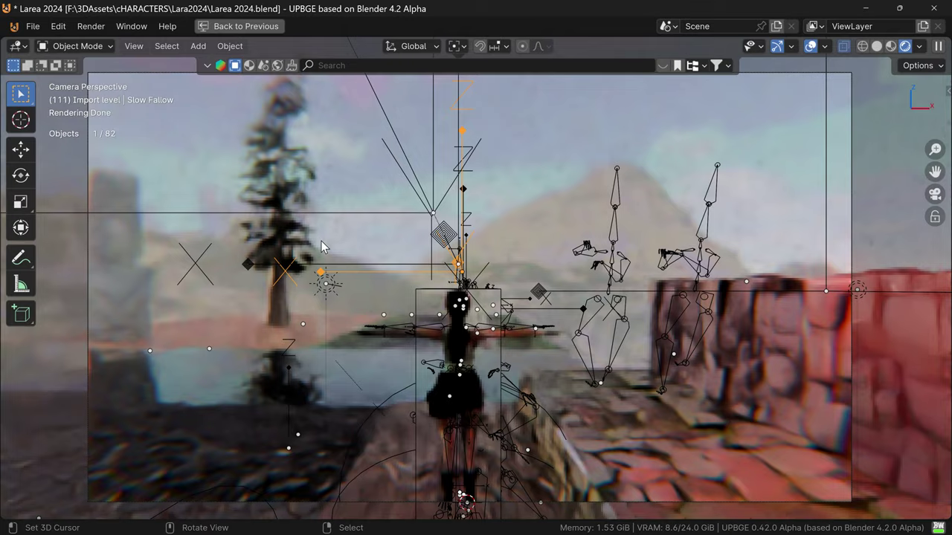
Start the embedded game with P and play the level at 8× pixel size.
key("p")
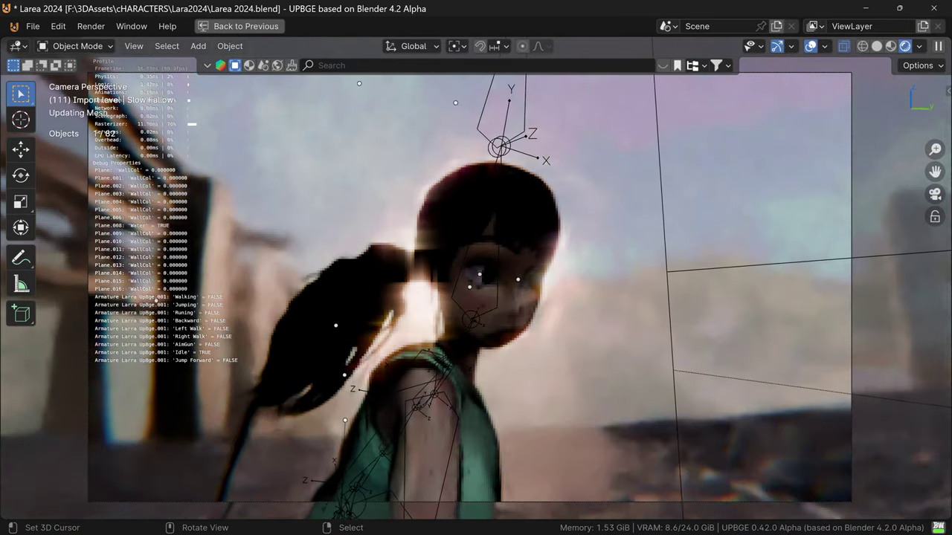
Stop the game and set the viewport shading Compositor to Disabled.
key("Escape")
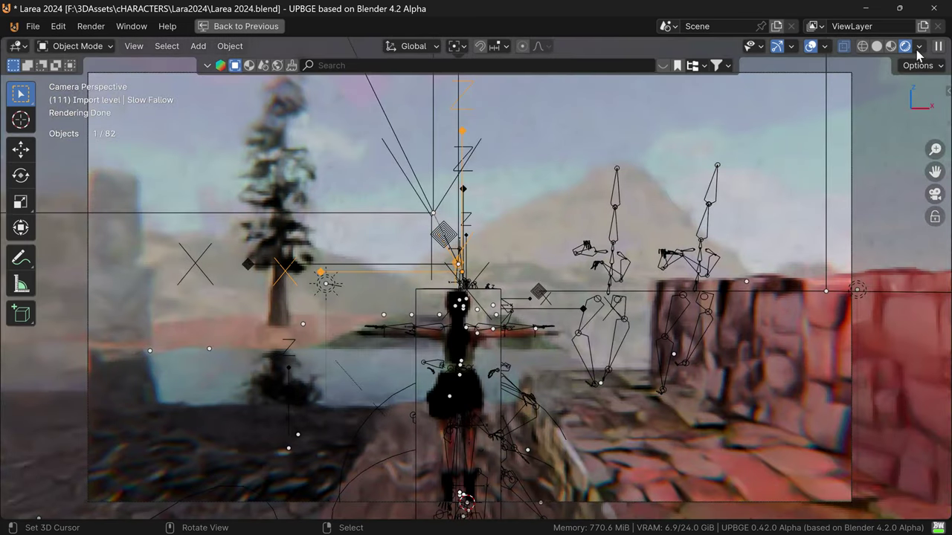
left_click(919, 47)
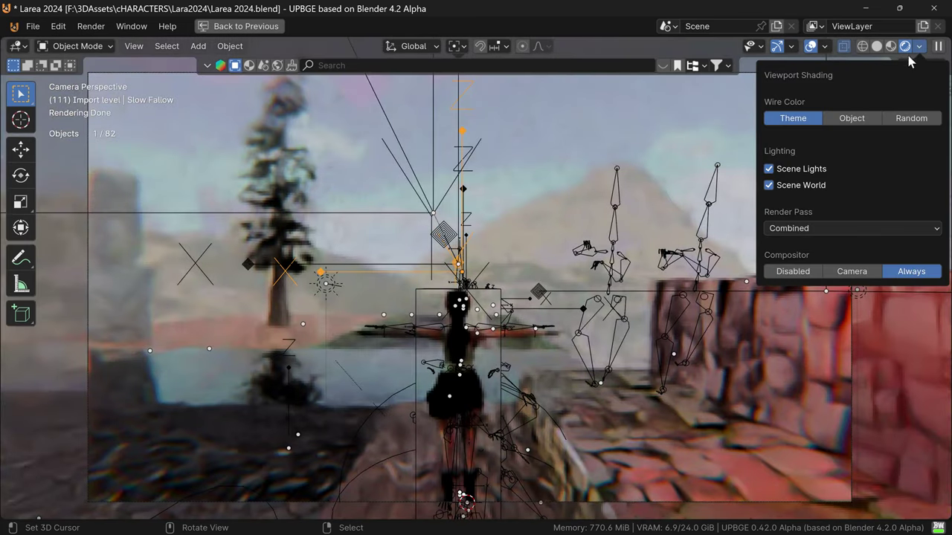
left_click(781, 273)
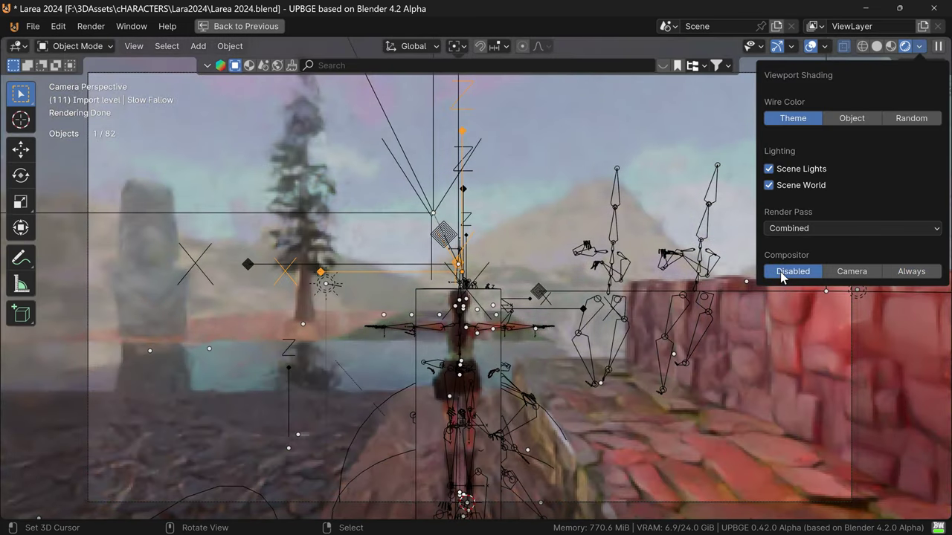
Set the viewport Pixel Size to 4× and maximize the camera view.
key("ctrl+space")
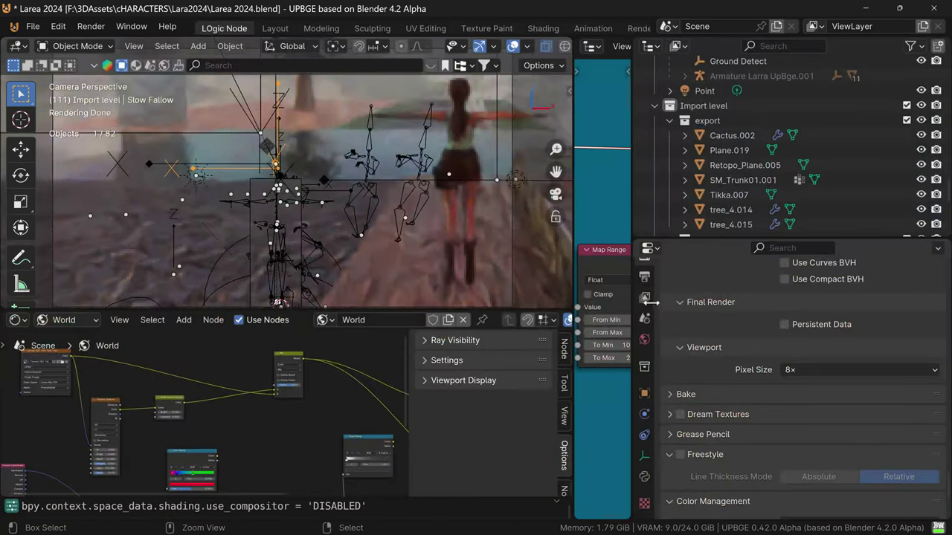
left_click(800, 372)
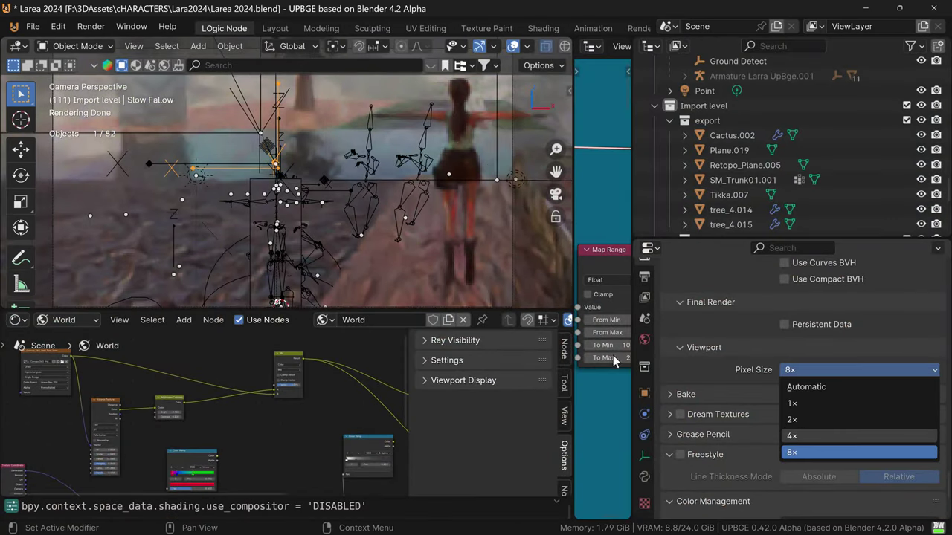
key("Return")
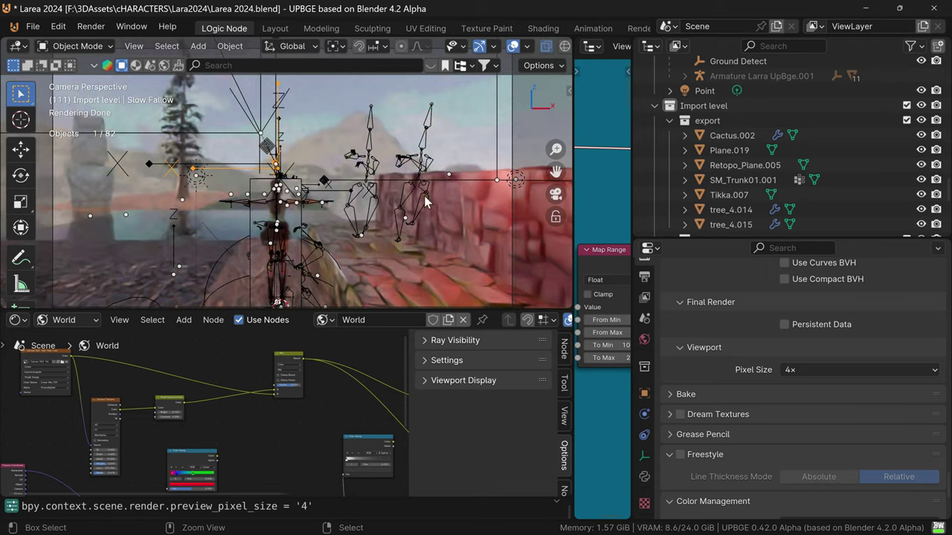
key("ctrl+space")
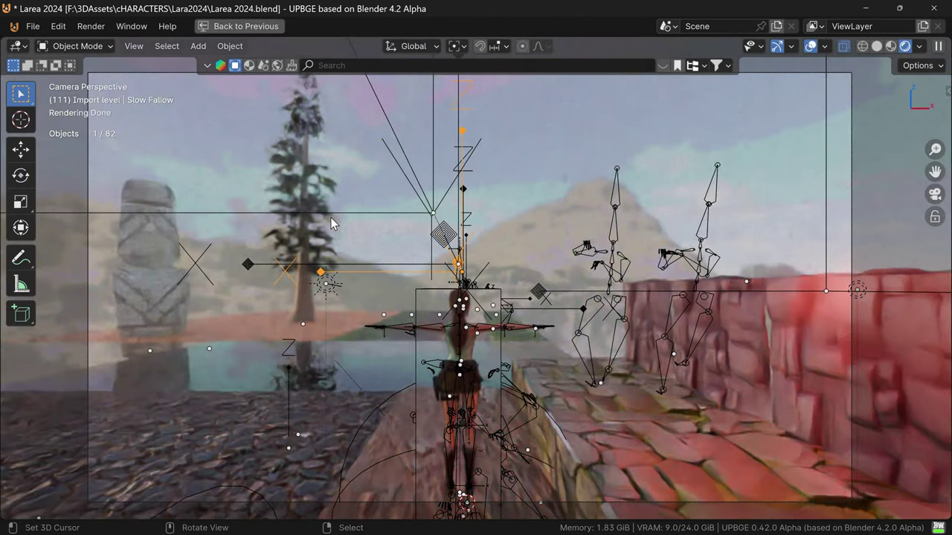
Start and stop the game repeatedly, leaving it running at 4× without the compositor.
key("p")
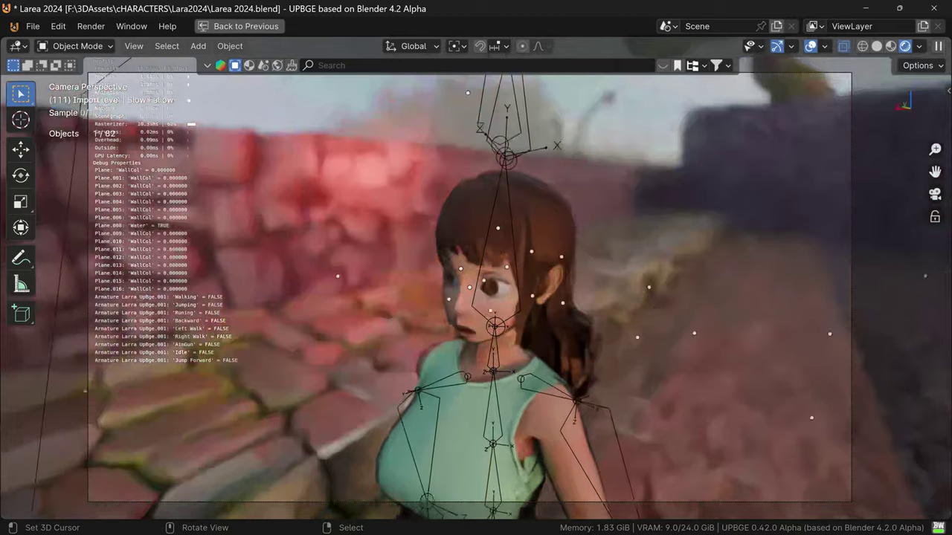
key("Escape")
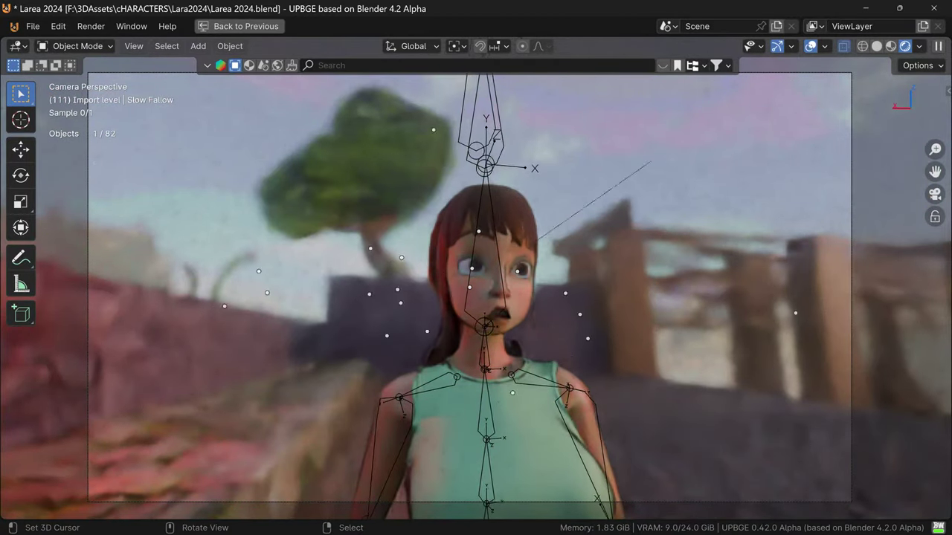
key("p")
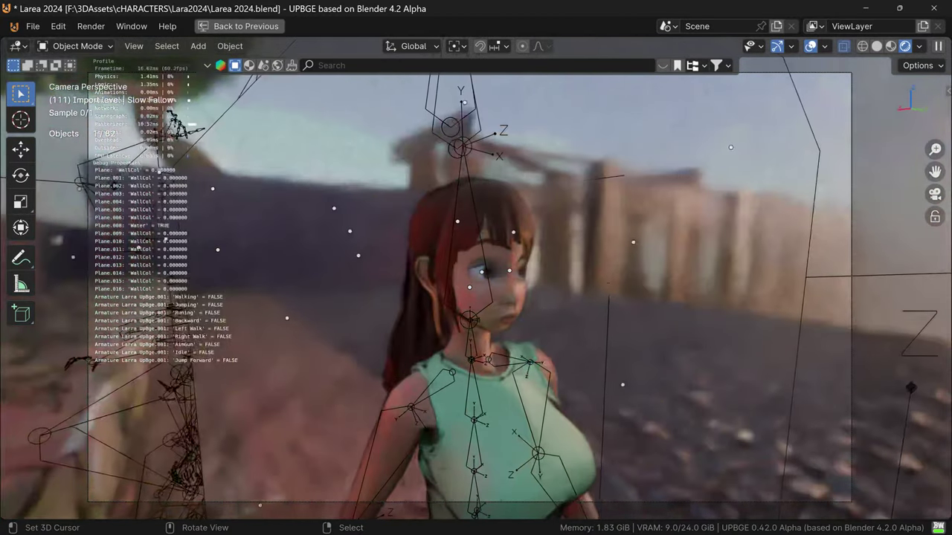
key("Escape")
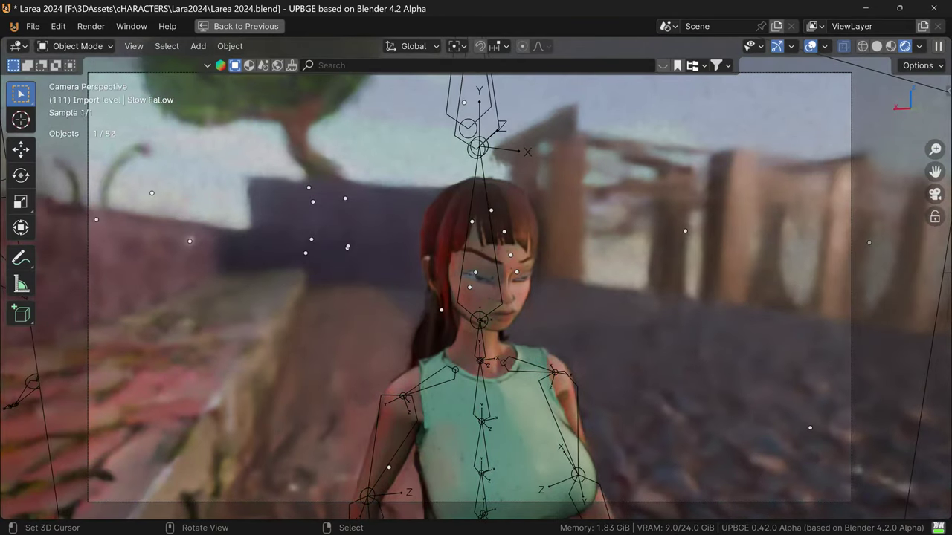
key("p")
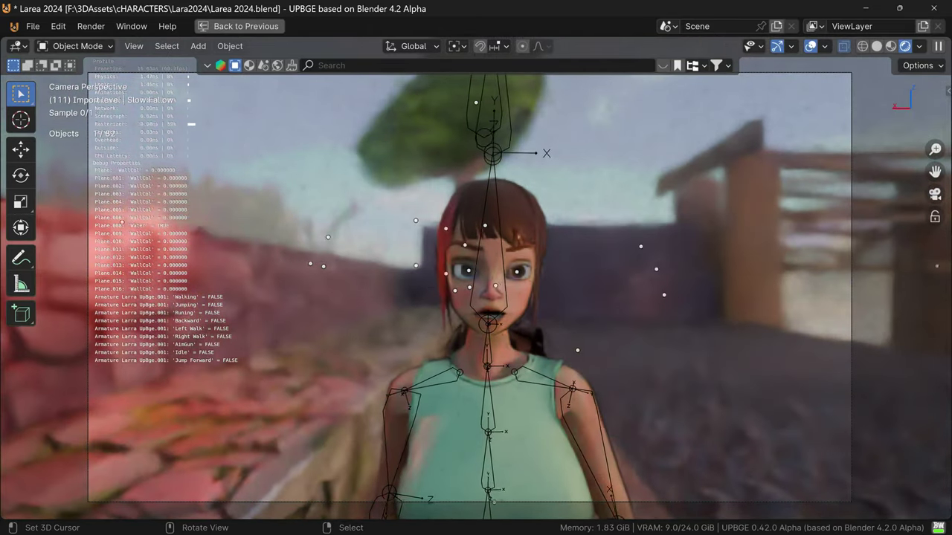
Walk Lara forward, then stop the game to return to the editor viewport.
key("Escape")
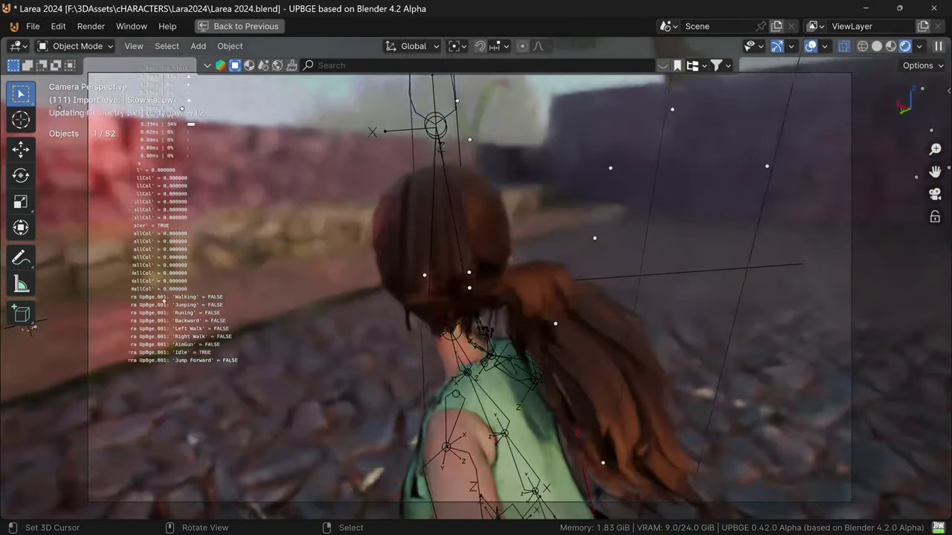
key("w")
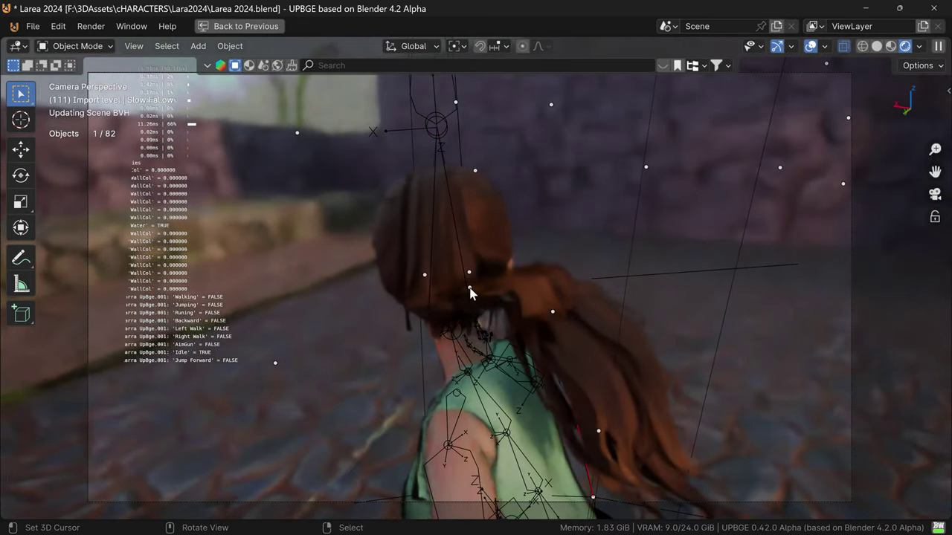
key("Escape")
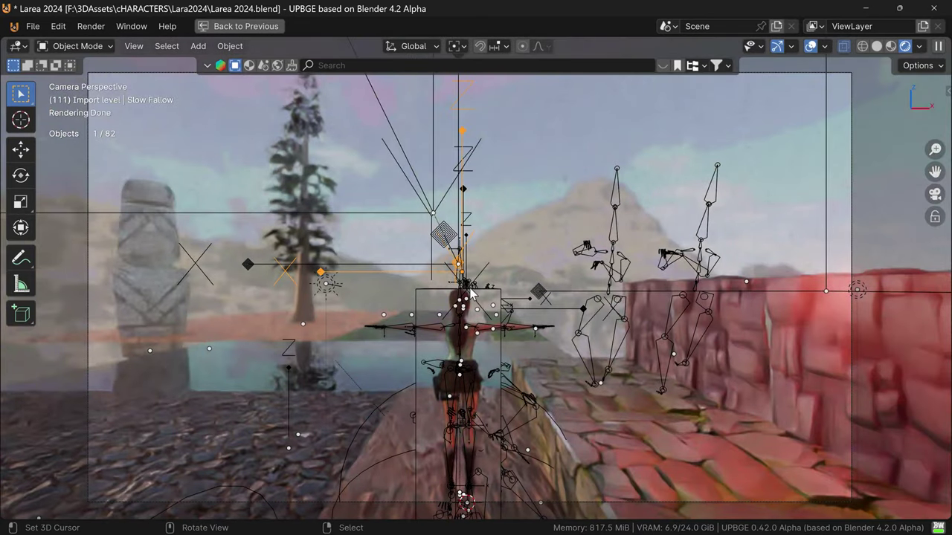
Set Render Properties Viewport Pixel Size to 8× and maximize the 3D view again.
key("ctrl+space")
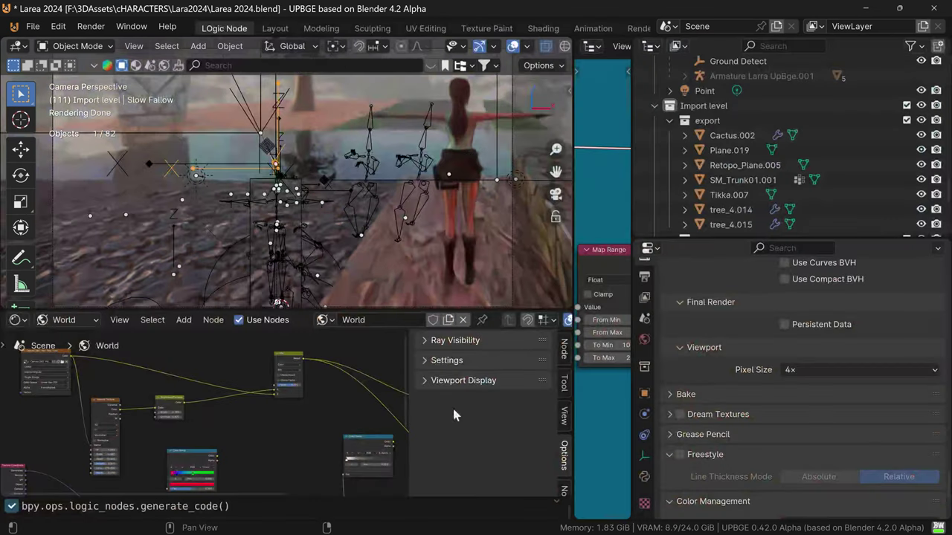
left_click(825, 372)
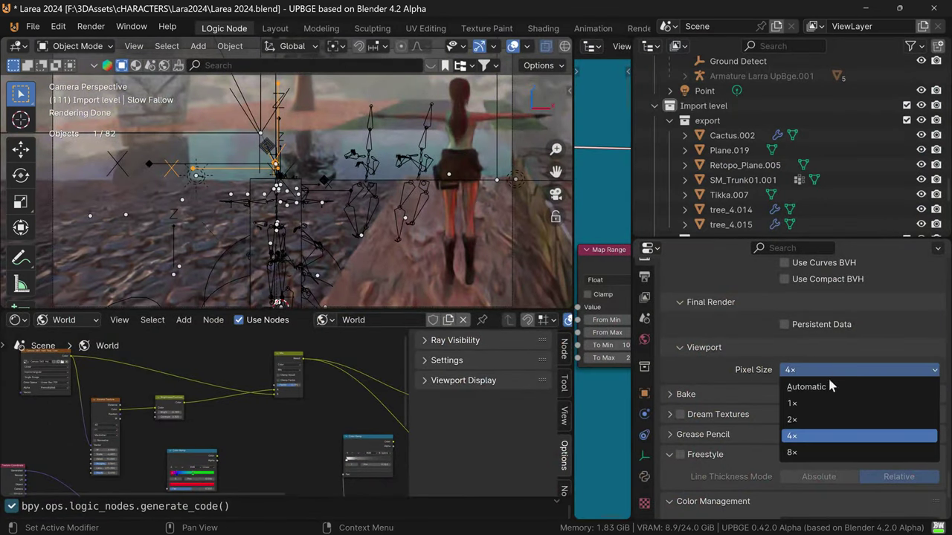
left_click(815, 450)
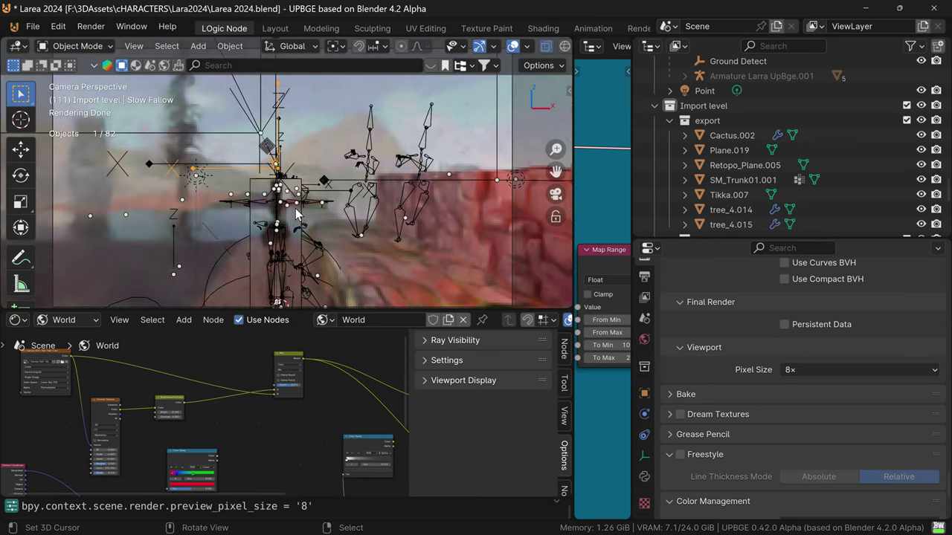
key("ctrl+space")
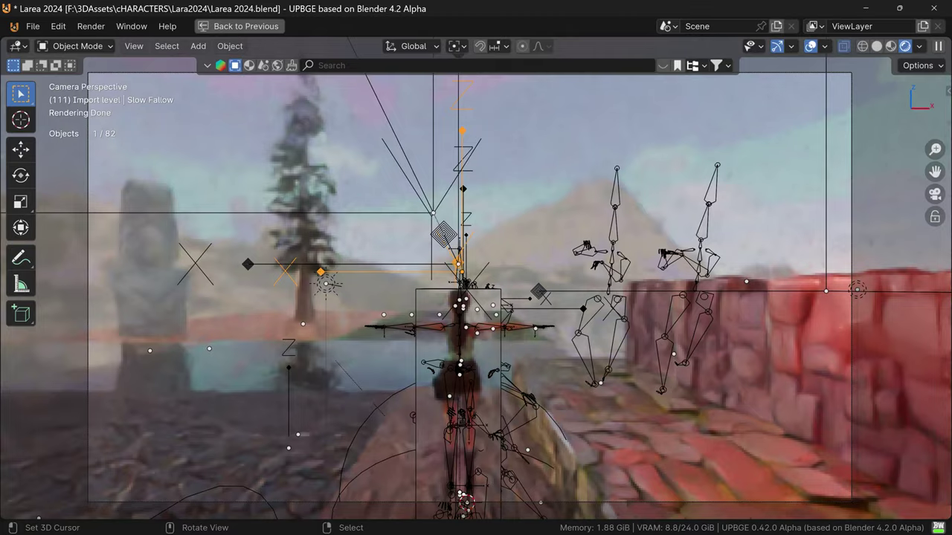
Play the level at 8× pixel size, then stop it and restore the full workspace.
key("p")
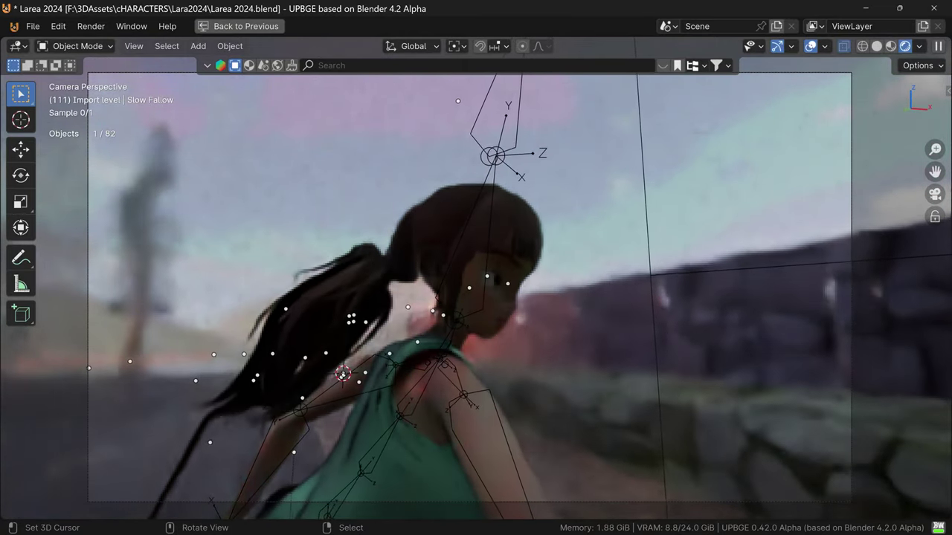
key("Escape")
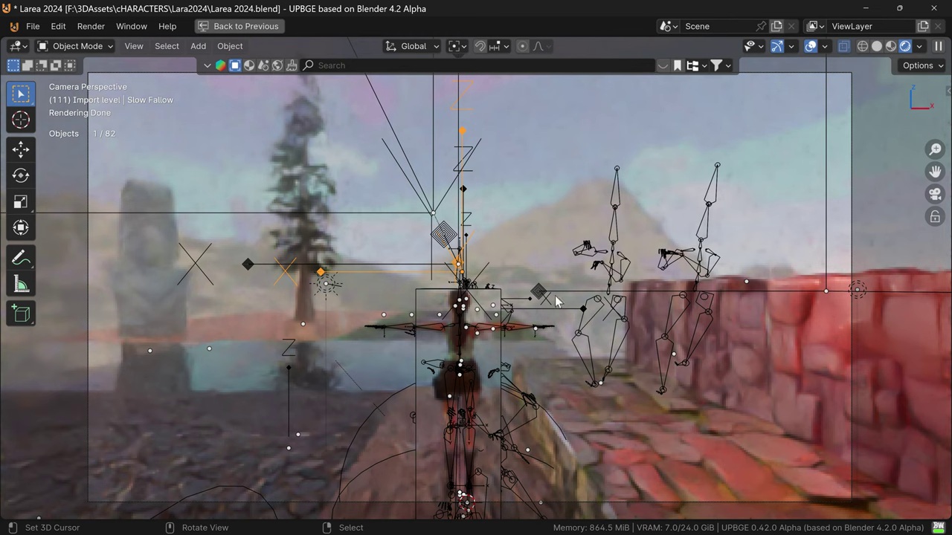
key("ctrl+space")
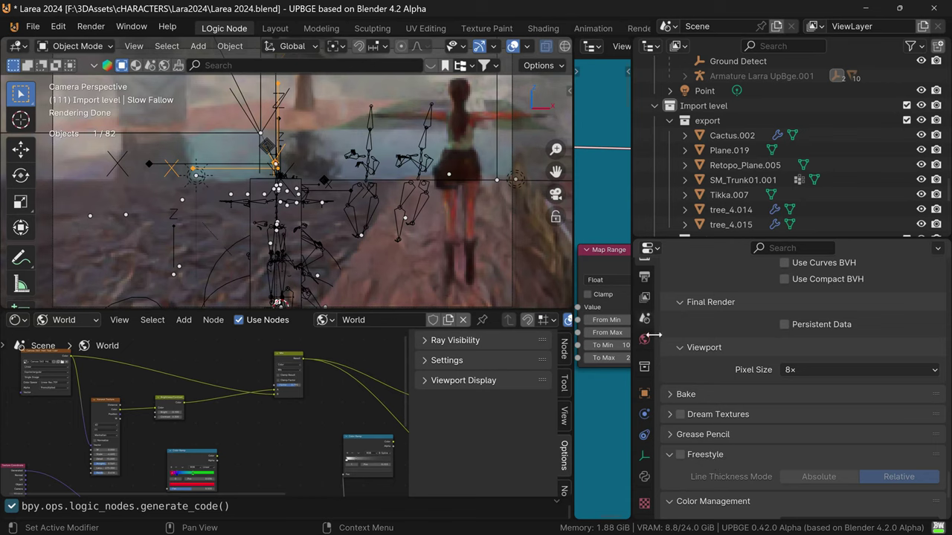
Scroll Render Properties to the top, then down to the Sampling > Viewport settings.
scroll(653, 335, "up", 3)
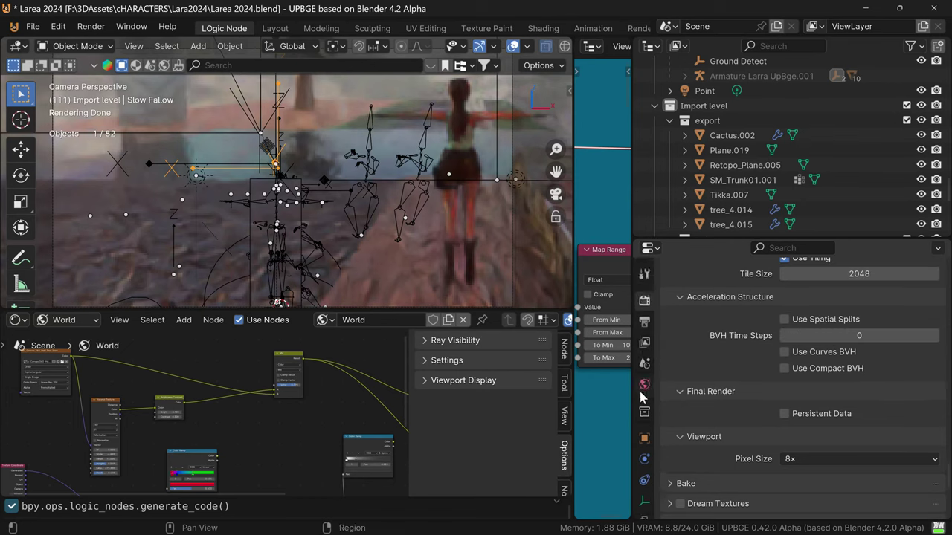
scroll(751, 331, "up", 2)
scroll(753, 334, "up", 5)
scroll(751, 325, "up", 5)
scroll(753, 334, "up", 5)
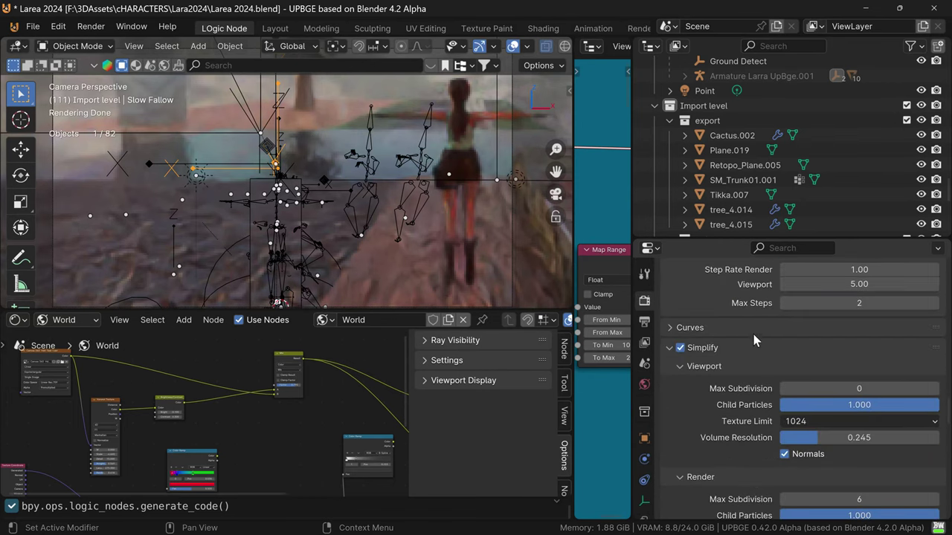
scroll(759, 344, "up", 5)
scroll(767, 360, "up", 5)
scroll(773, 367, "up", 5)
scroll(775, 371, "up", 5)
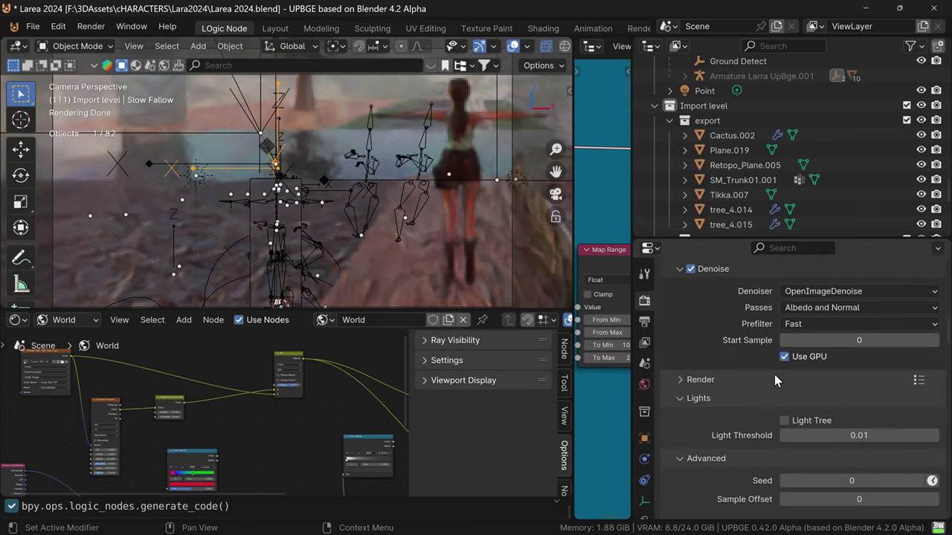
scroll(775, 375, "up", 5)
scroll(777, 378, "up", 5)
scroll(778, 383, "up", 5)
scroll(780, 390, "up", 3)
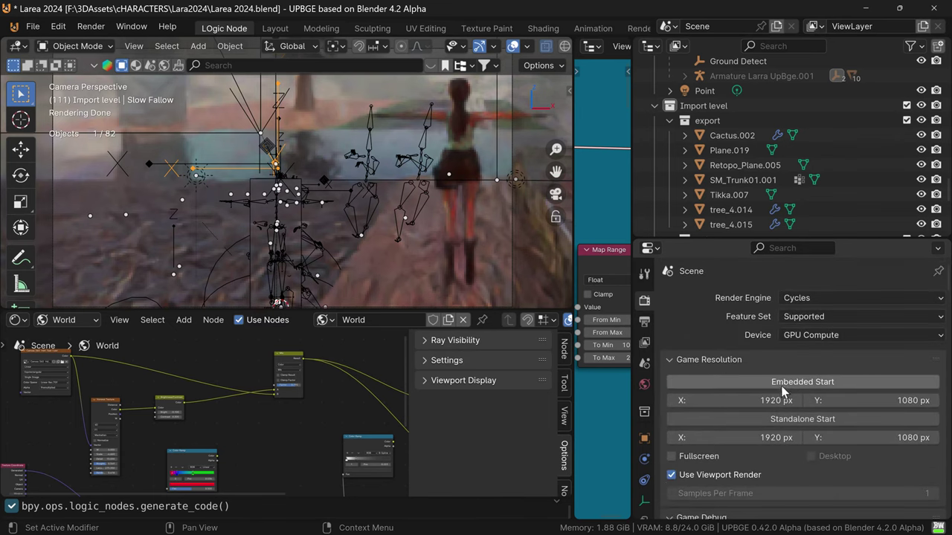
scroll(789, 364, "down", 1)
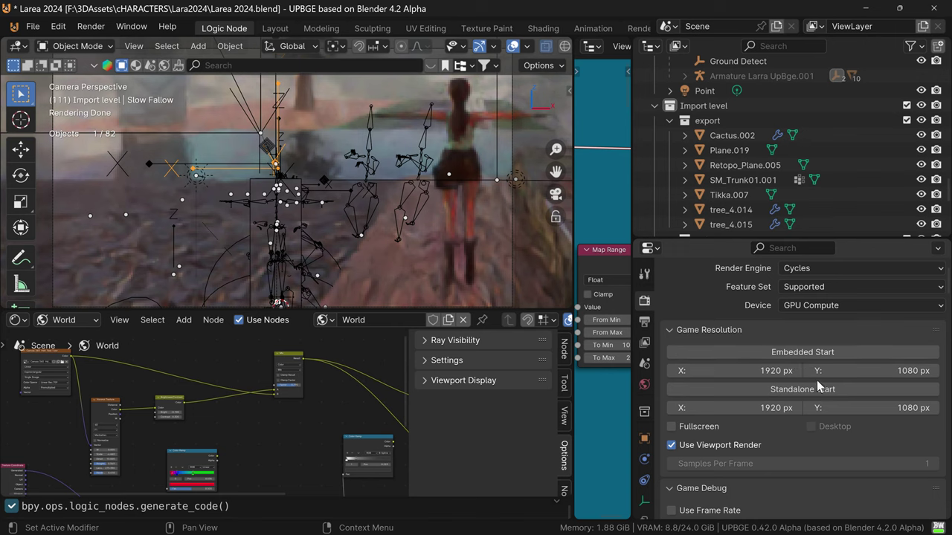
scroll(830, 450, "down", 1)
scroll(831, 452, "down", 2)
scroll(833, 452, "down", 1)
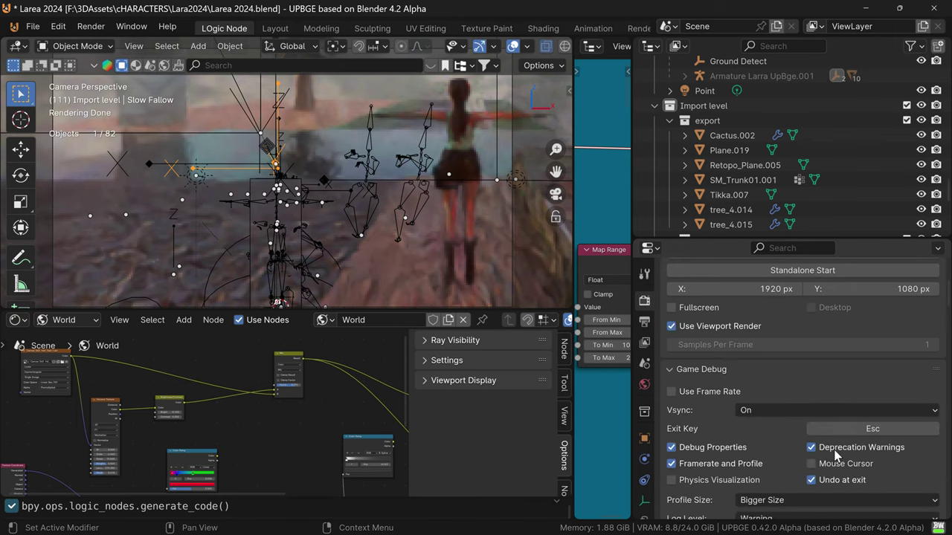
scroll(837, 451, "down", 1)
scroll(840, 445, "down", 1)
scroll(845, 436, "down", 3)
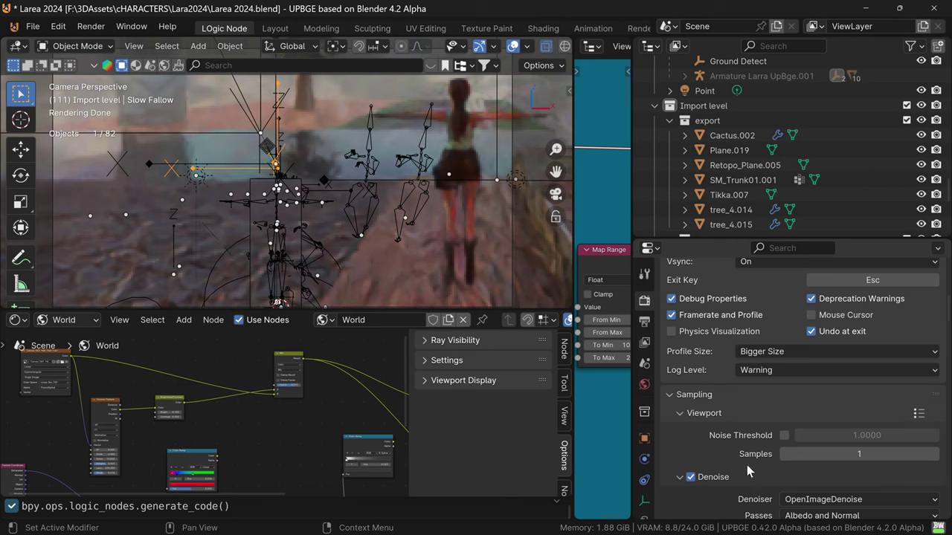
Uncheck viewport Denoise and start the game in the maximized viewport.
left_click(691, 477)
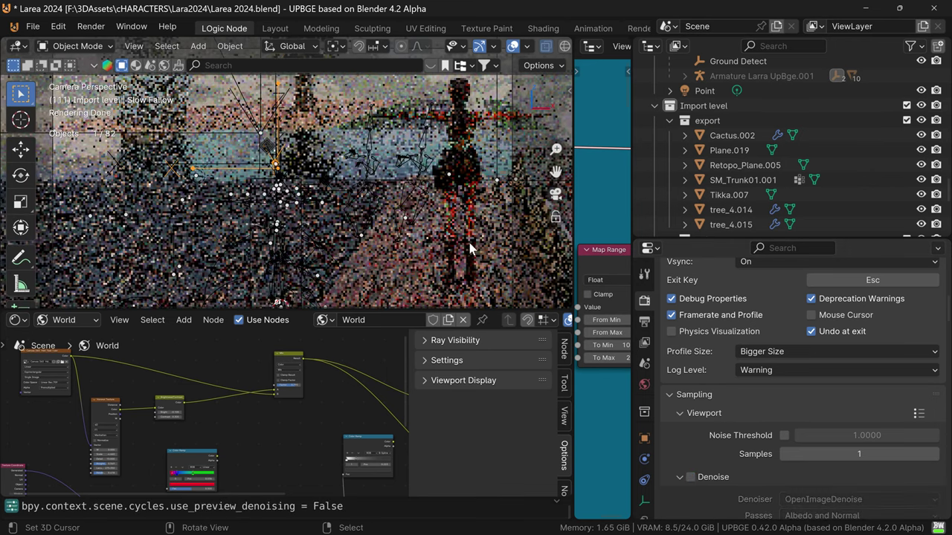
key("ctrl+space")
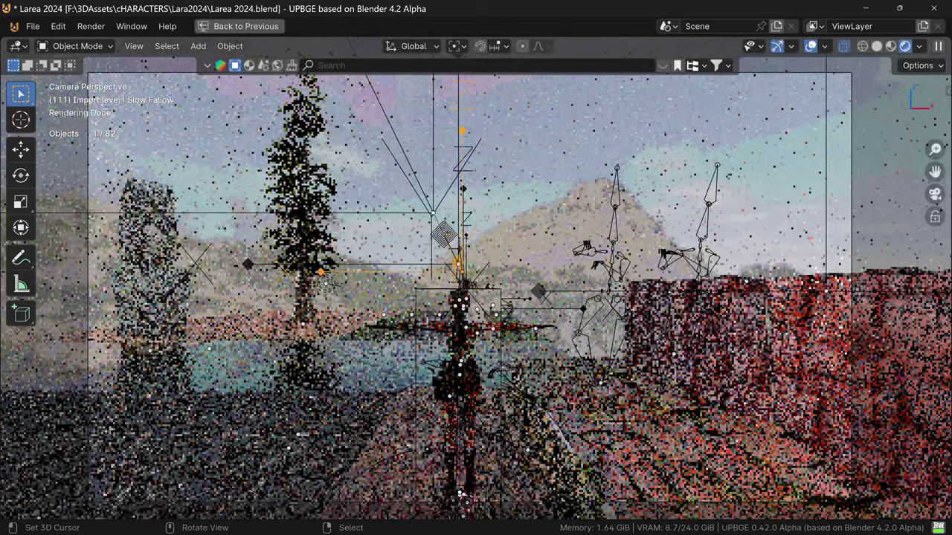
key("p")
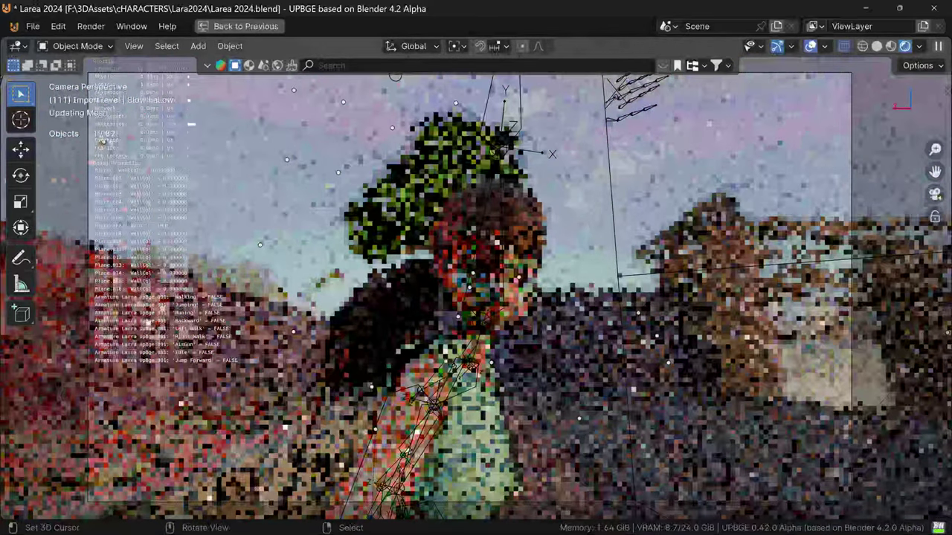
Stop, restart and stop the game again, then restore the full workspace.
key("Escape")
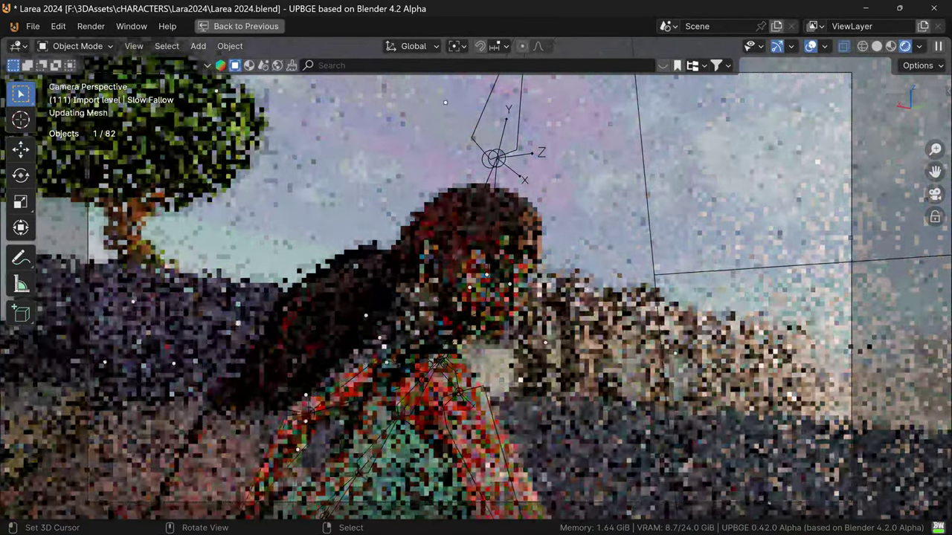
key("p")
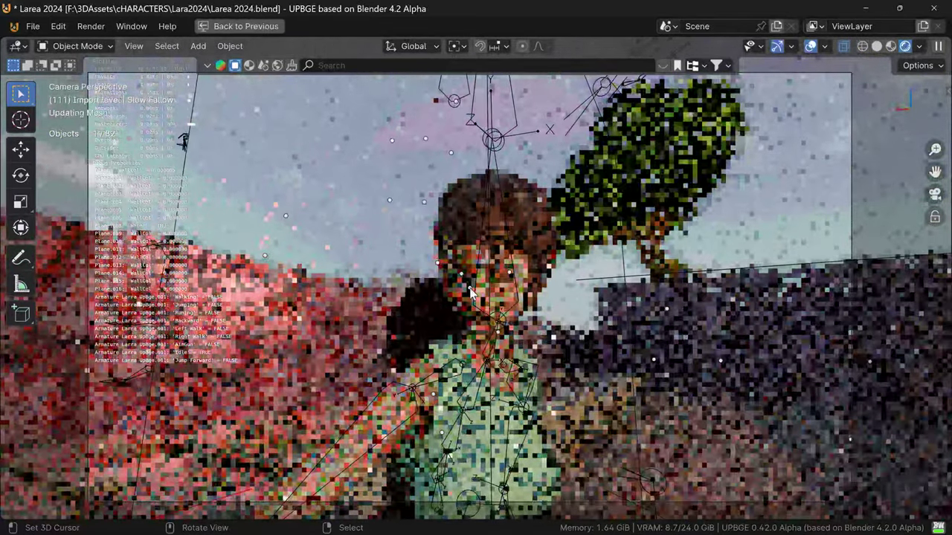
key("Escape")
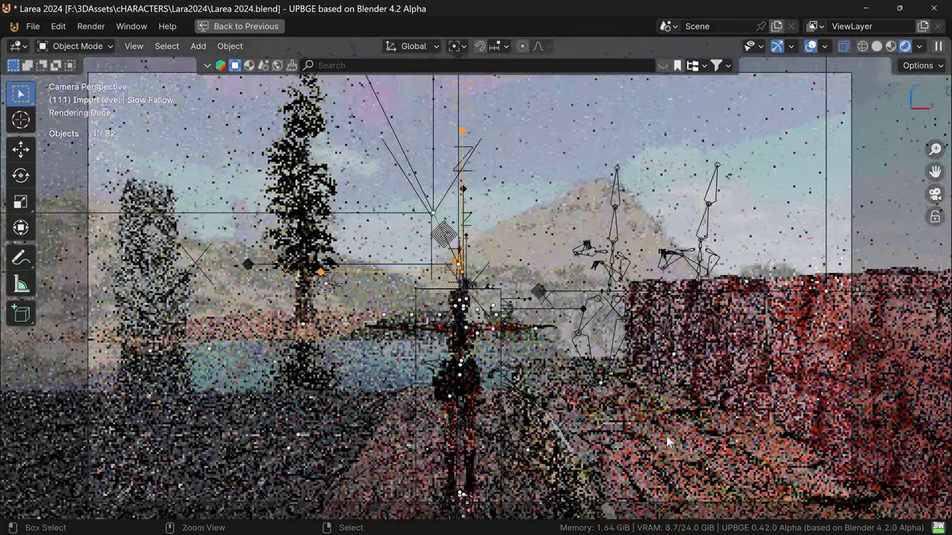
key("ctrl+space")
Set the viewport Pixel Size back to 1× and maximize the 3D view.
scroll(795, 446, "down", 5)
scroll(820, 460, "down", 8)
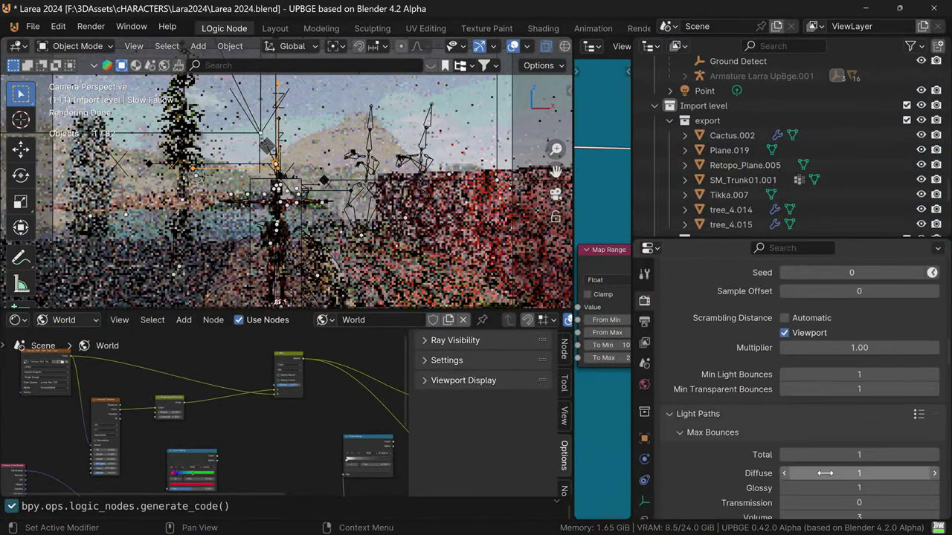
scroll(835, 464, "down", 6)
scroll(838, 461, "down", 5)
scroll(844, 461, "down", 4)
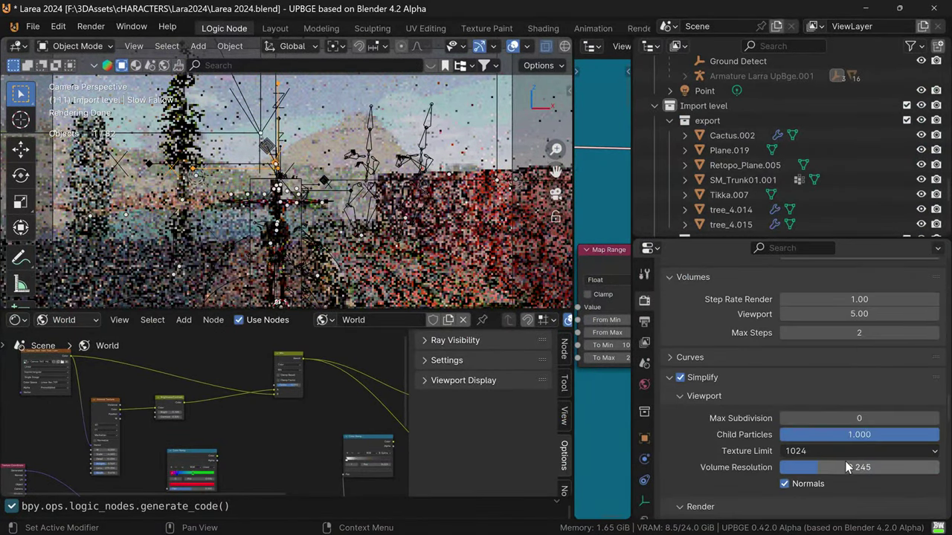
scroll(844, 461, "down", 6)
scroll(846, 467, "down", 5)
scroll(846, 467, "down", 3)
scroll(851, 461, "down", 2)
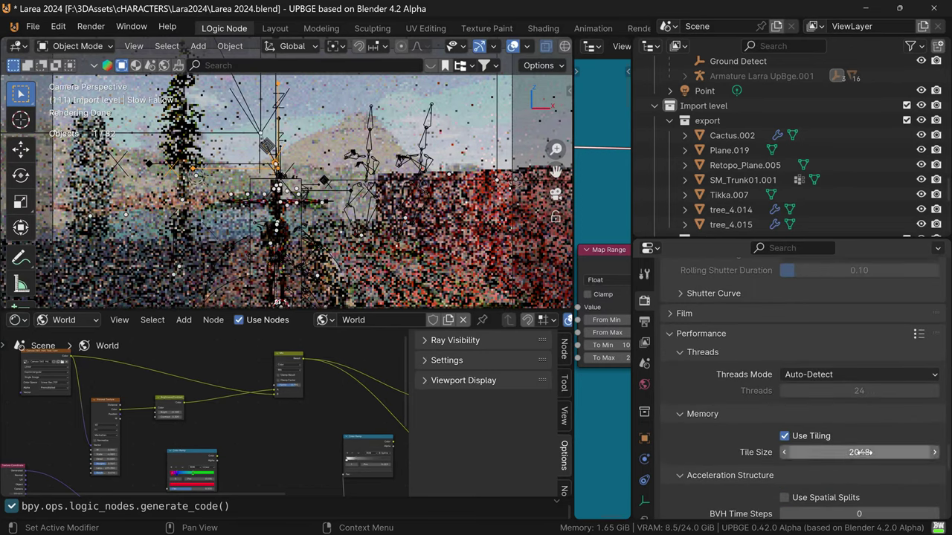
scroll(859, 455, "down", 2)
scroll(869, 446, "down", 4)
scroll(869, 446, "down", 3)
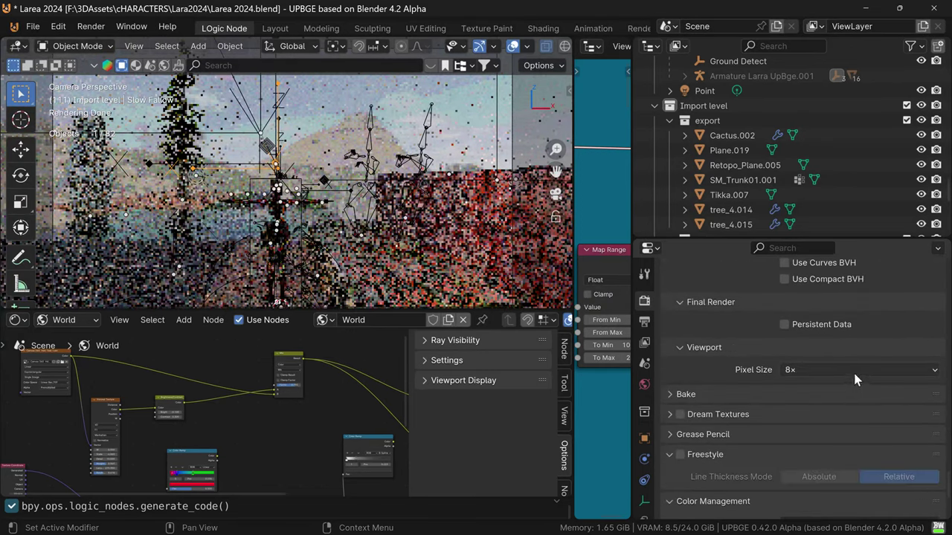
left_click(853, 370)
left_click(792, 403)
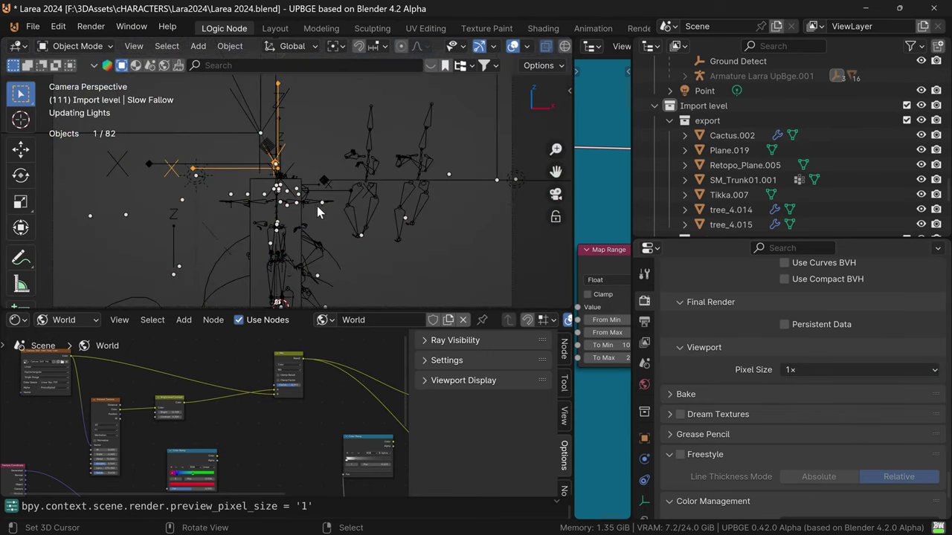
key("ctrl+space")
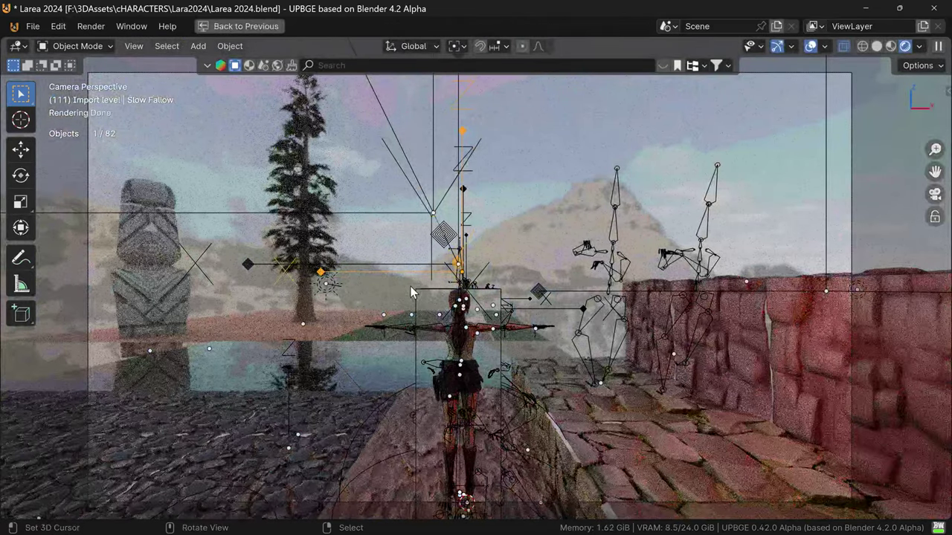
key("p")
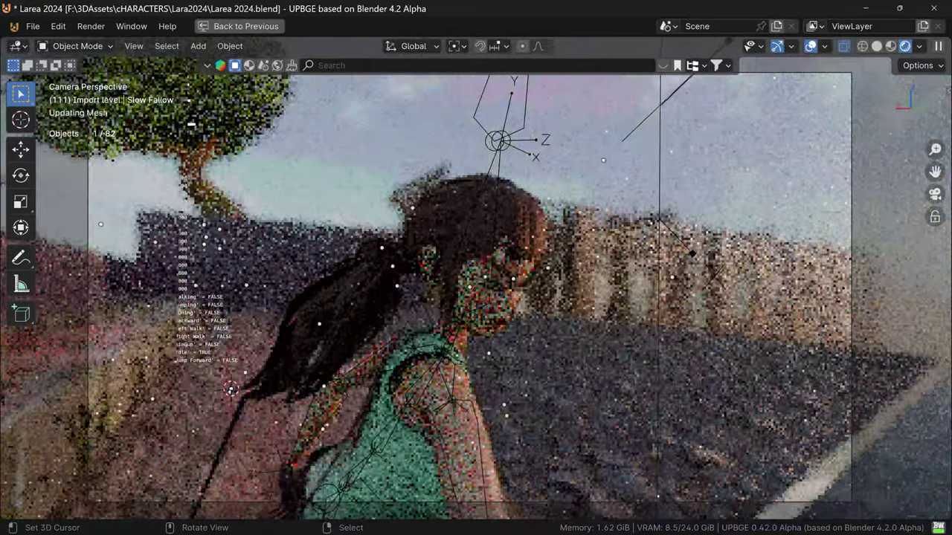
key("Escape")
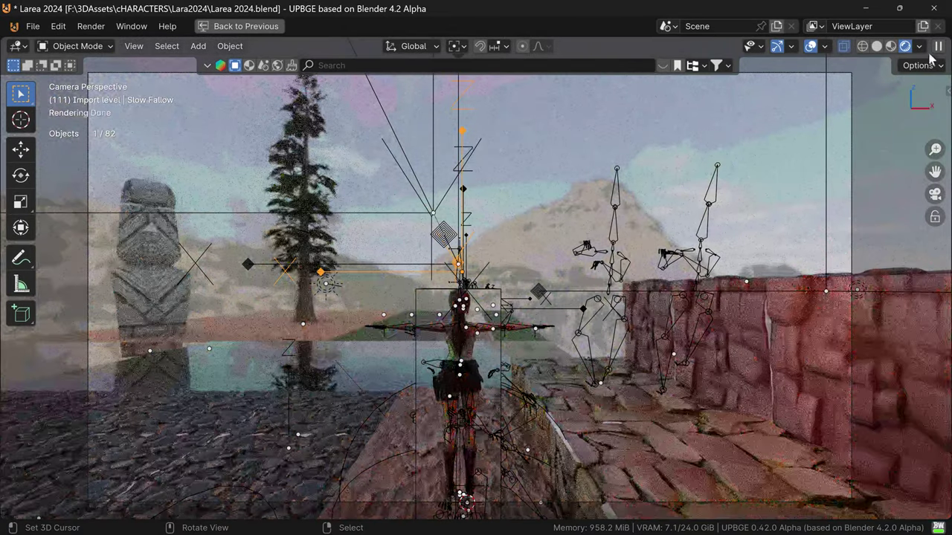
left_click(919, 46)
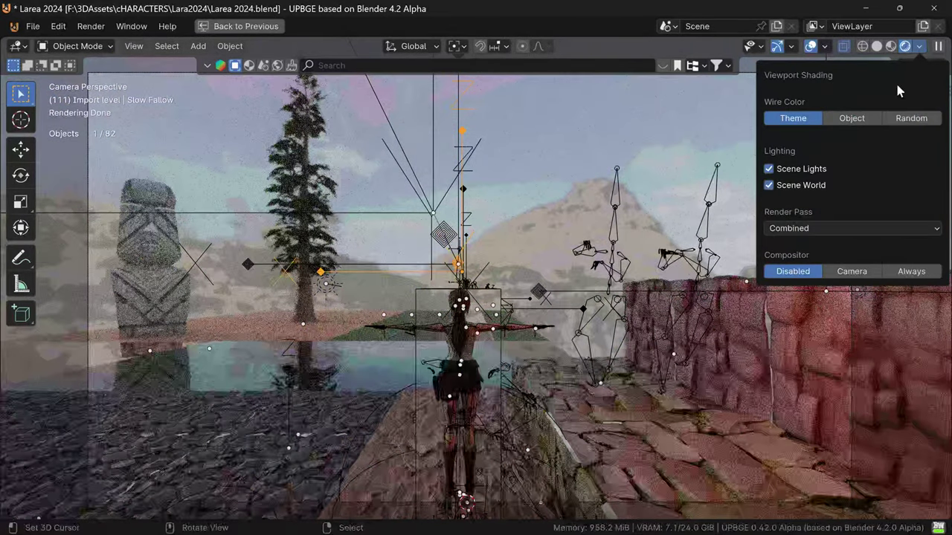
left_click(864, 275)
left_click(920, 46)
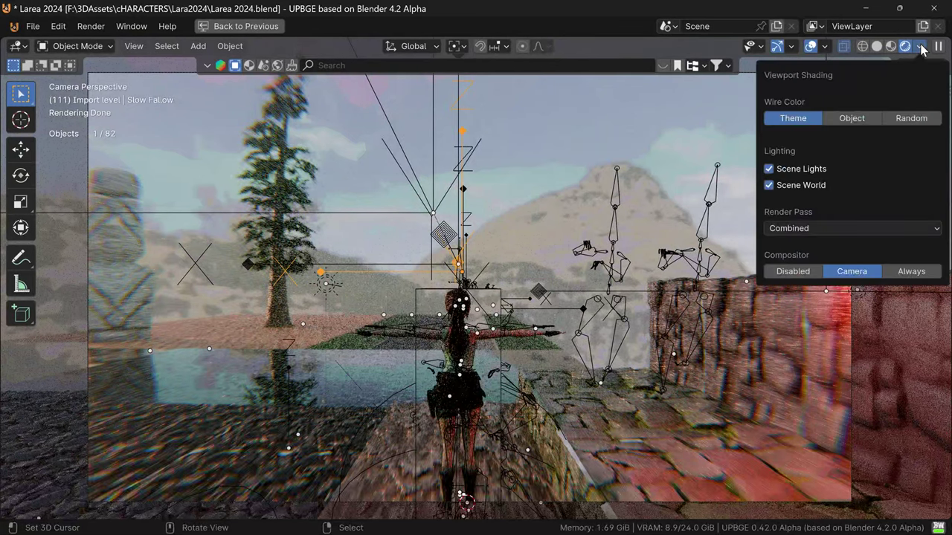
key("ctrl+space")
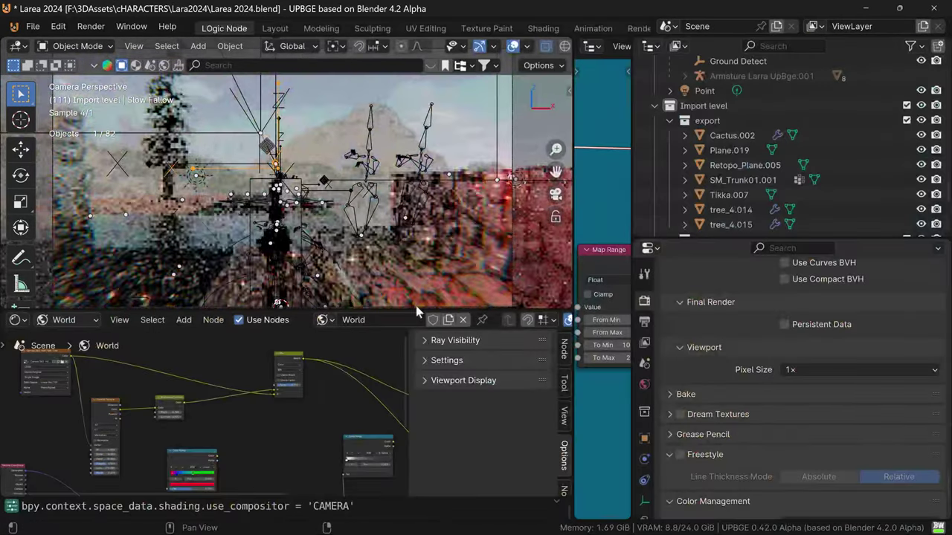
key("ctrl+space")
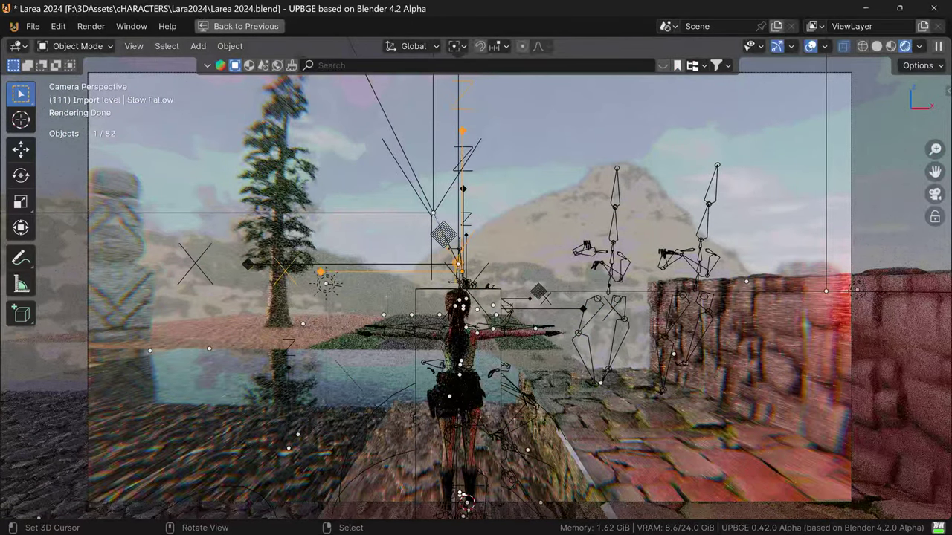
key("p")
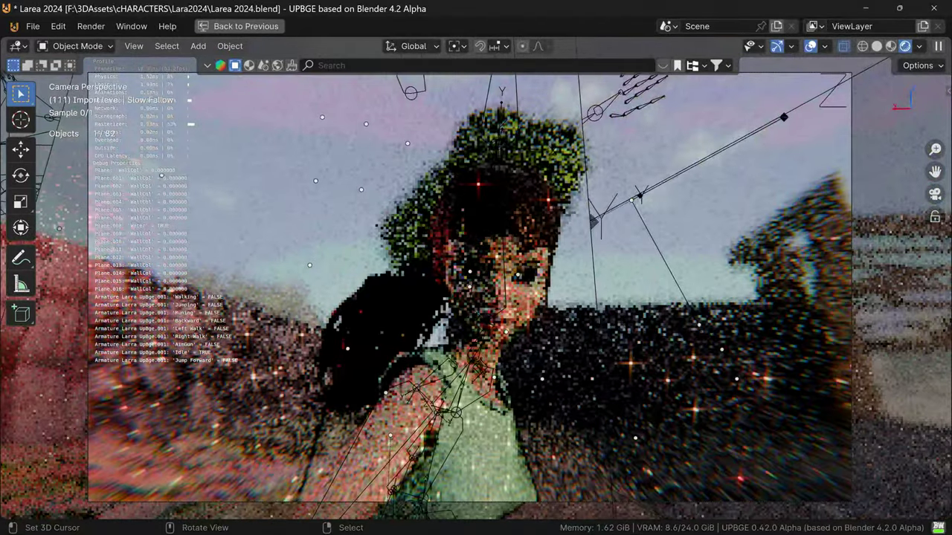
Stop the game, restore the full layout, and set viewport Pixel Size to 8×.
key("Escape")
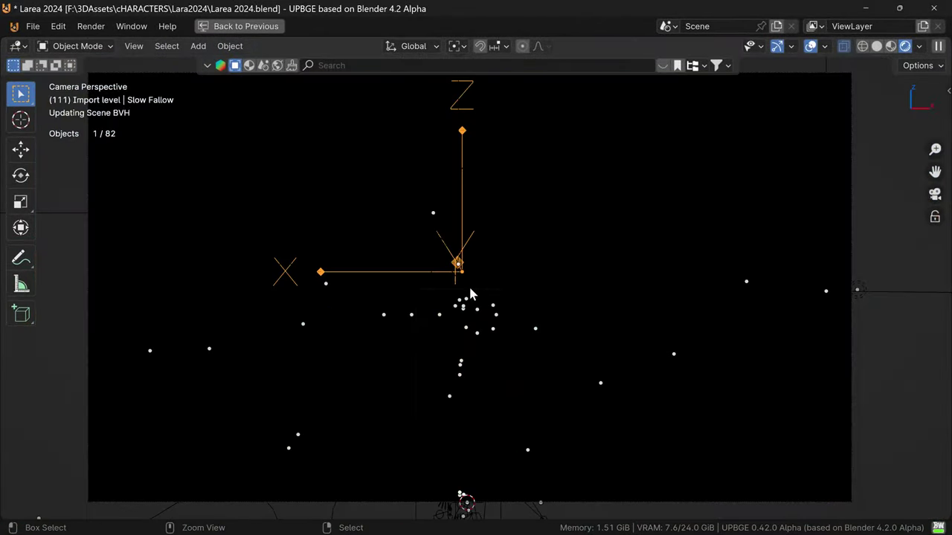
key("ctrl+space")
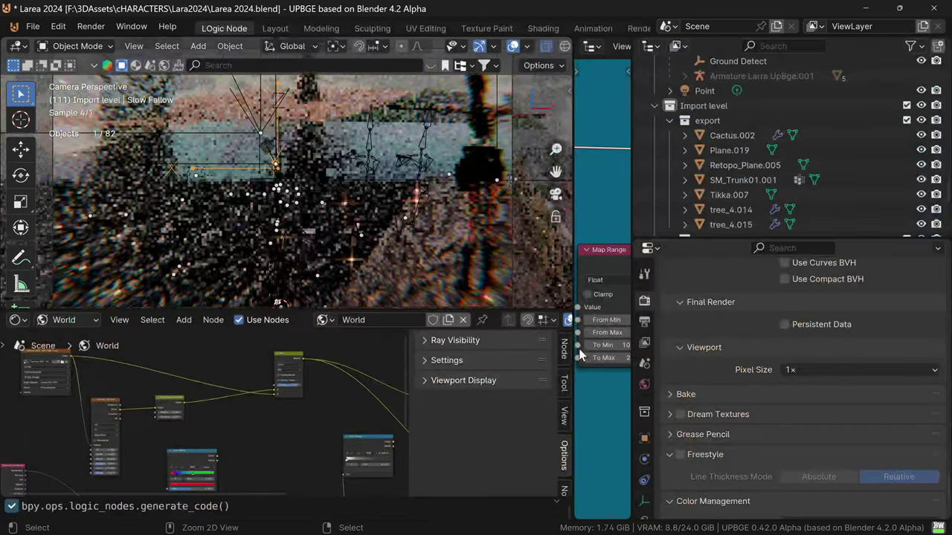
left_click(811, 371)
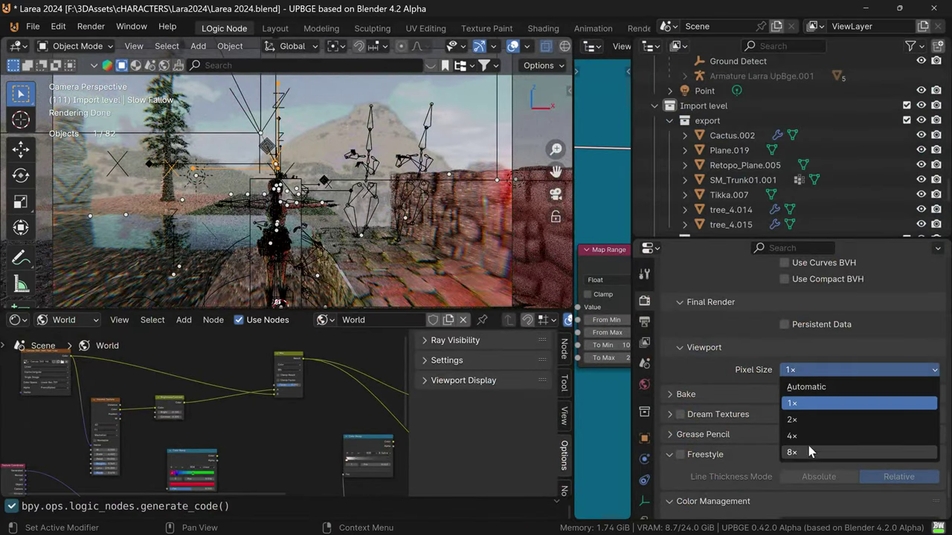
left_click(808, 450)
Scroll the Render Properties back up to the Sampling panel.
scroll(838, 401, "up", 1)
scroll(837, 401, "up", 7)
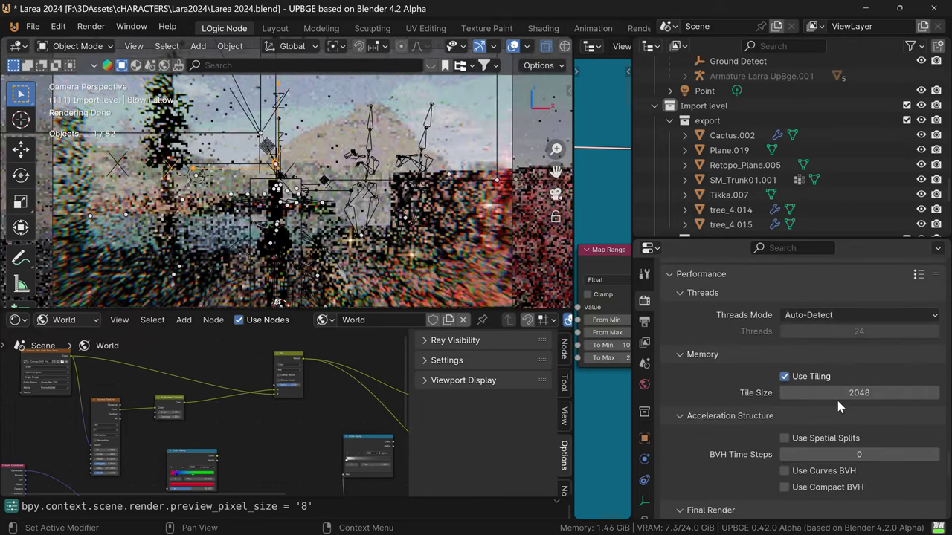
scroll(837, 401, "up", 2)
scroll(837, 401, "up", 4)
scroll(837, 401, "up", 2)
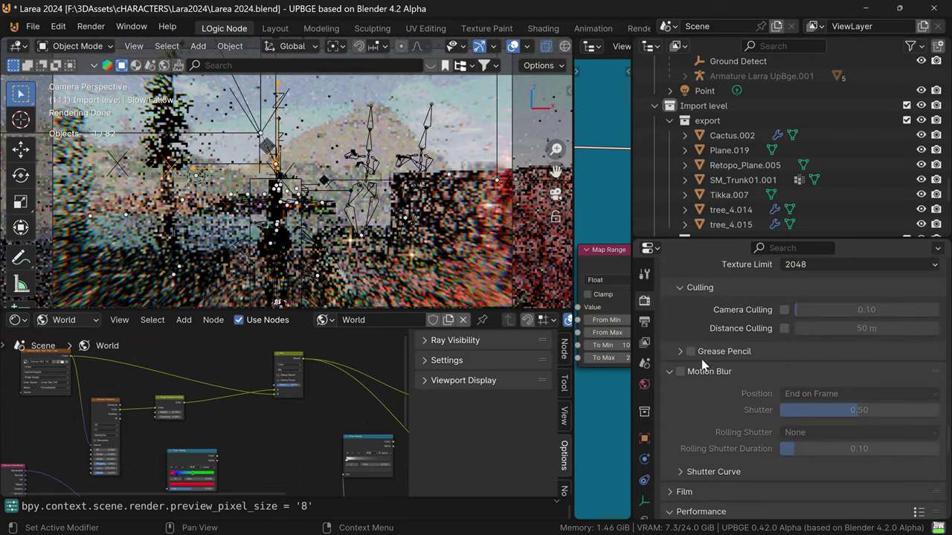
scroll(725, 384, "up", 4)
scroll(726, 384, "up", 2)
scroll(725, 384, "up", 2)
scroll(717, 367, "up", 3)
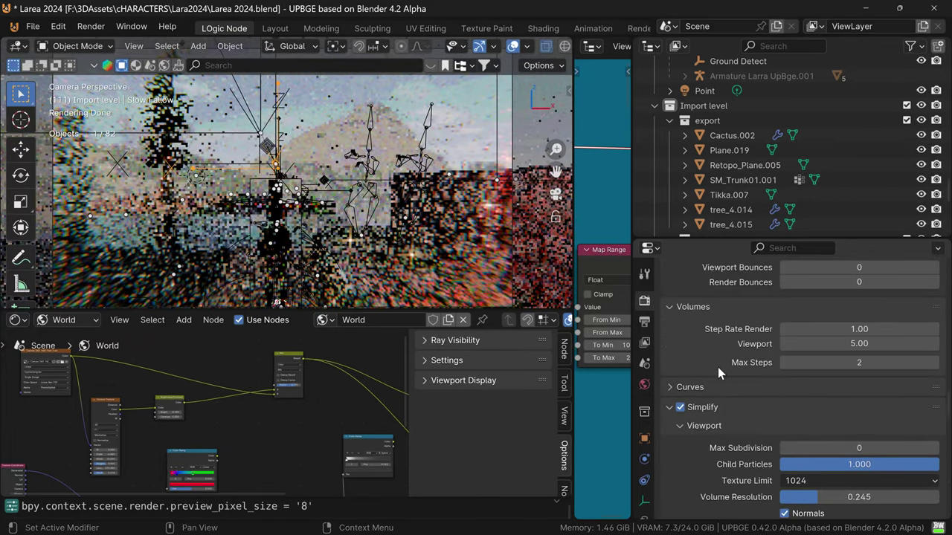
scroll(717, 367, "up", 1)
scroll(677, 376, "up", 1)
scroll(680, 371, "up", 3)
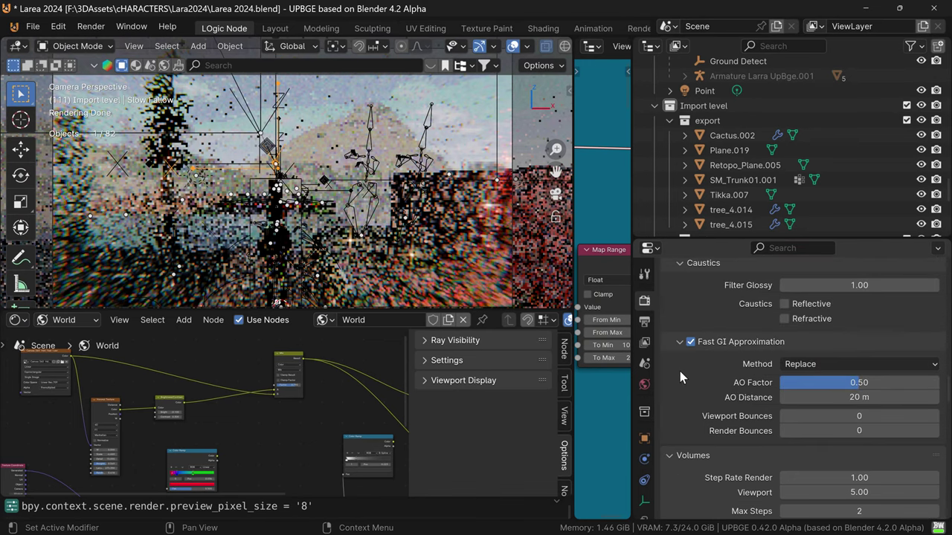
scroll(678, 345, "up", 3)
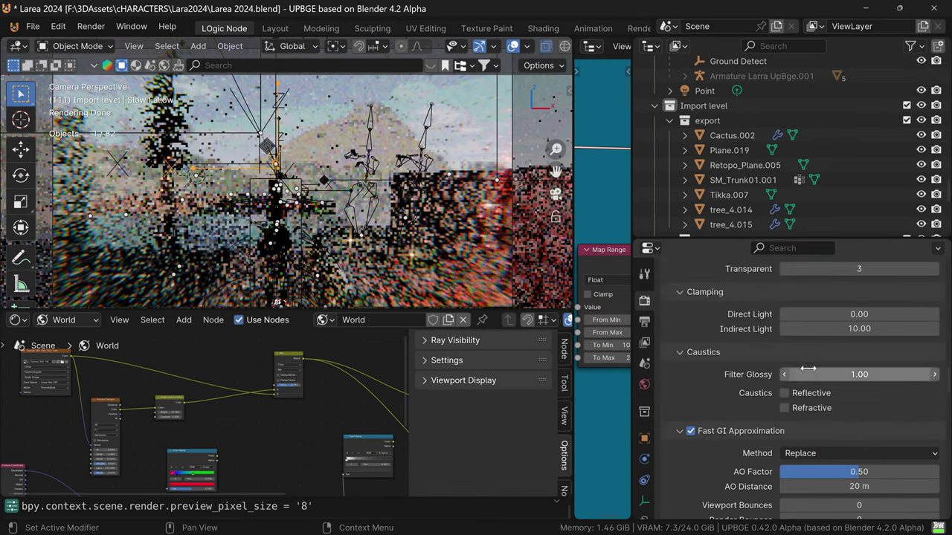
scroll(807, 369, "up", 4)
scroll(803, 375, "up", 1)
scroll(793, 394, "up", 2)
scroll(789, 391, "up", 2)
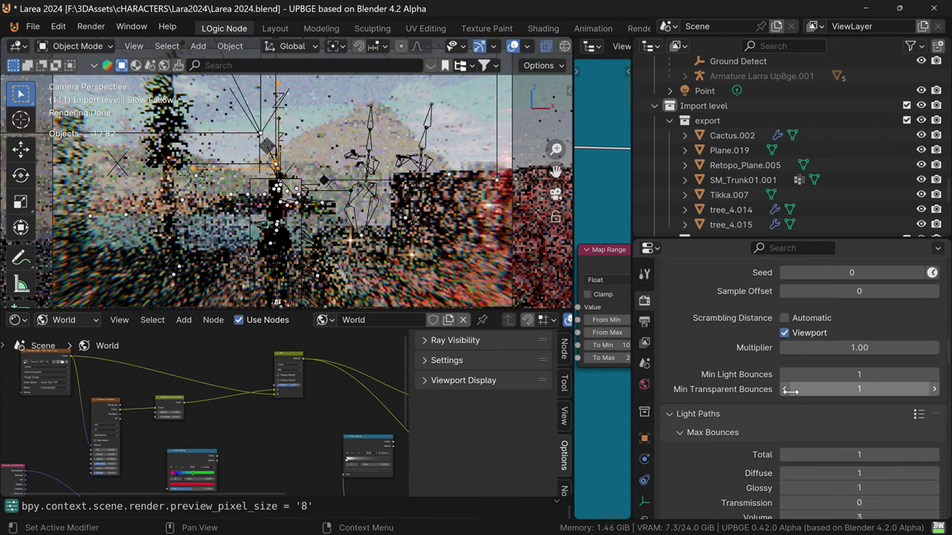
scroll(789, 391, "up", 3)
scroll(789, 391, "up", 3)
scroll(789, 391, "up", 2)
scroll(774, 365, "up", 3)
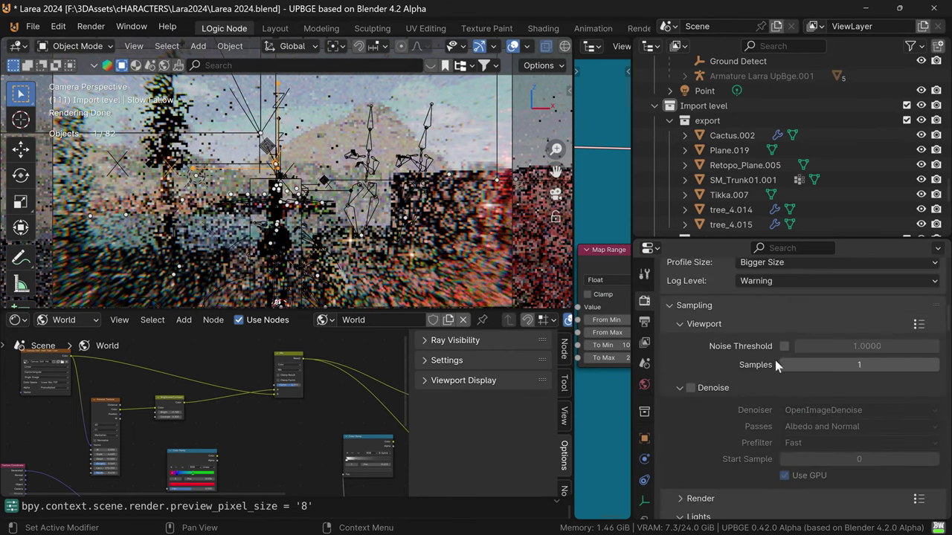
Enable viewport Denoise and Noise Threshold at 1 sample, then maximize the 3D view.
left_click(690, 385)
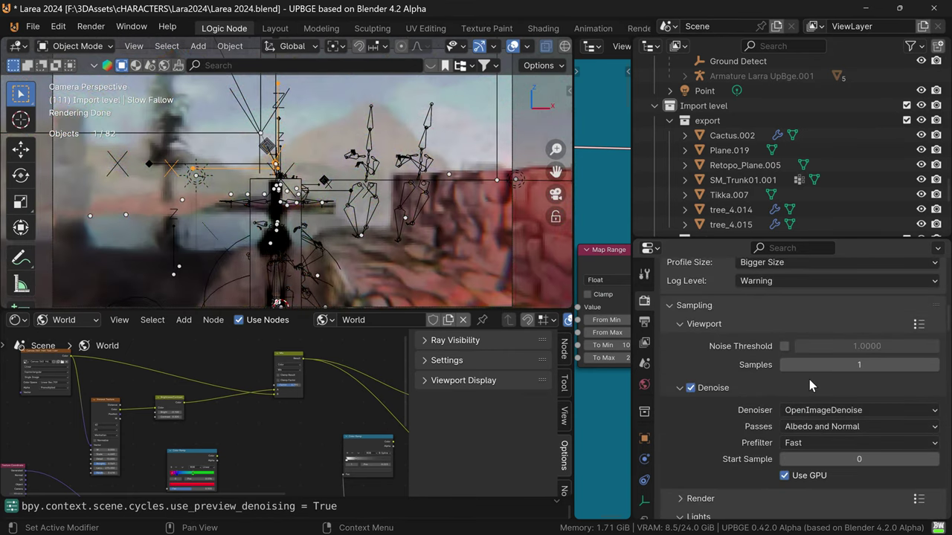
left_click(783, 346)
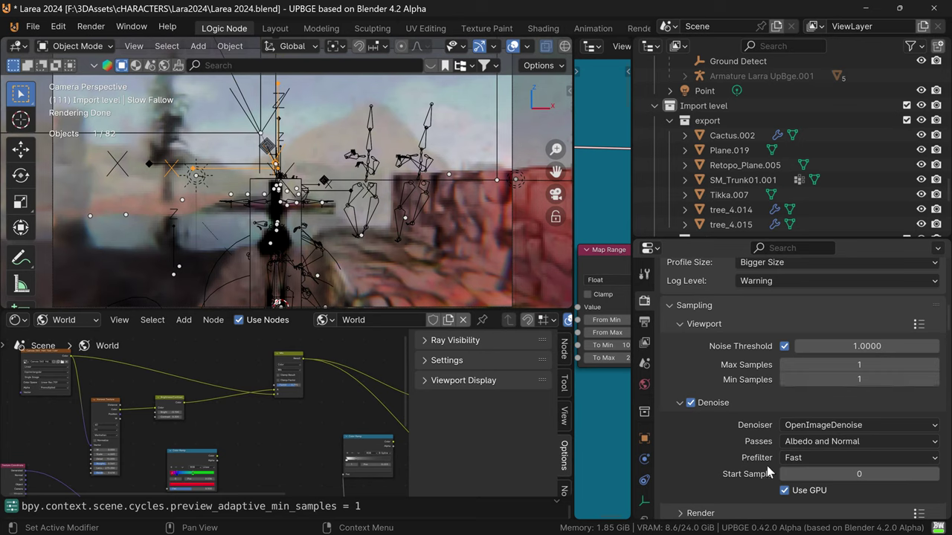
scroll(766, 466, "down", 1)
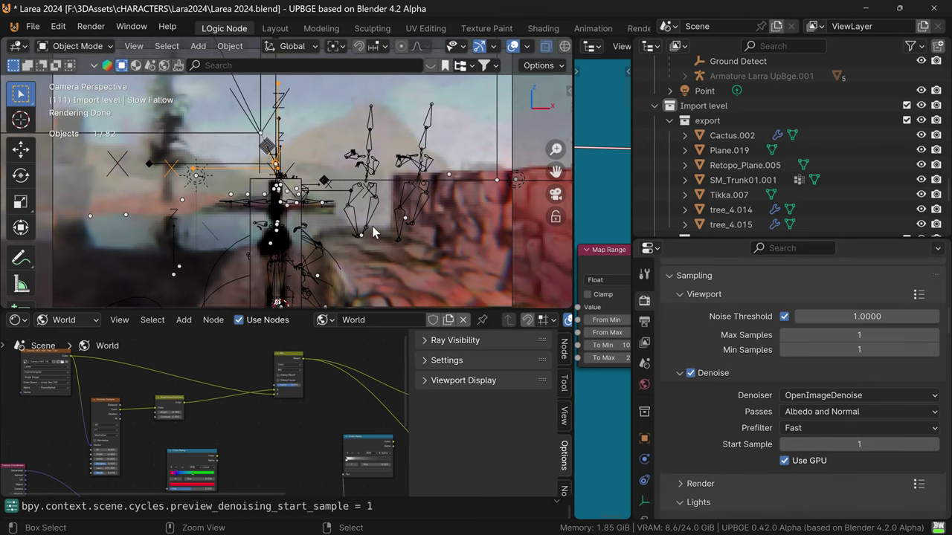
key("ctrl+space")
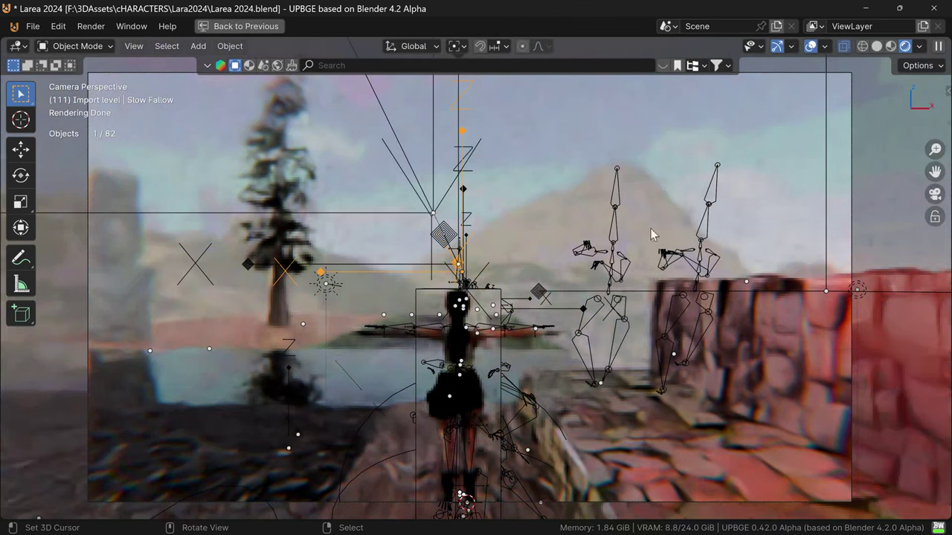
left_click(919, 47)
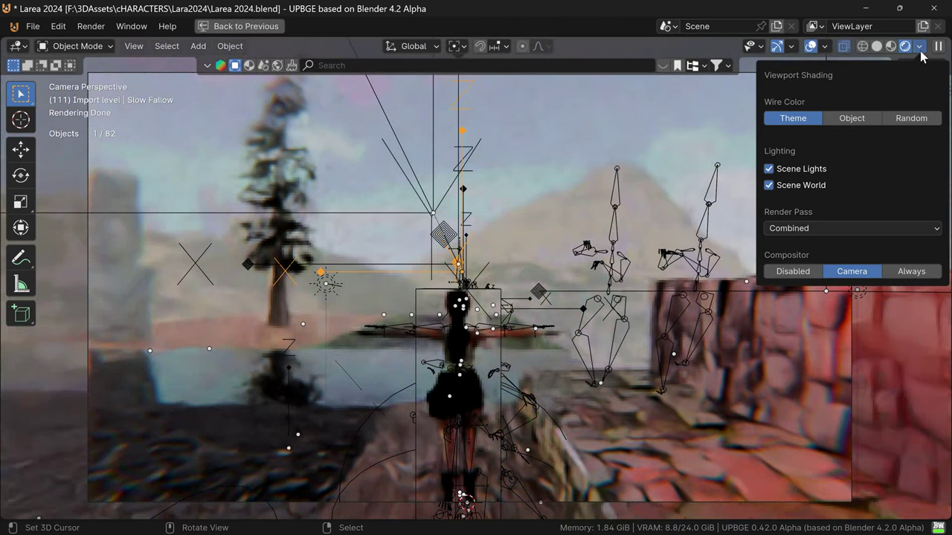
Set the viewport Compositor to Disabled, test-play the level, then restore the full layout.
left_click(809, 272)
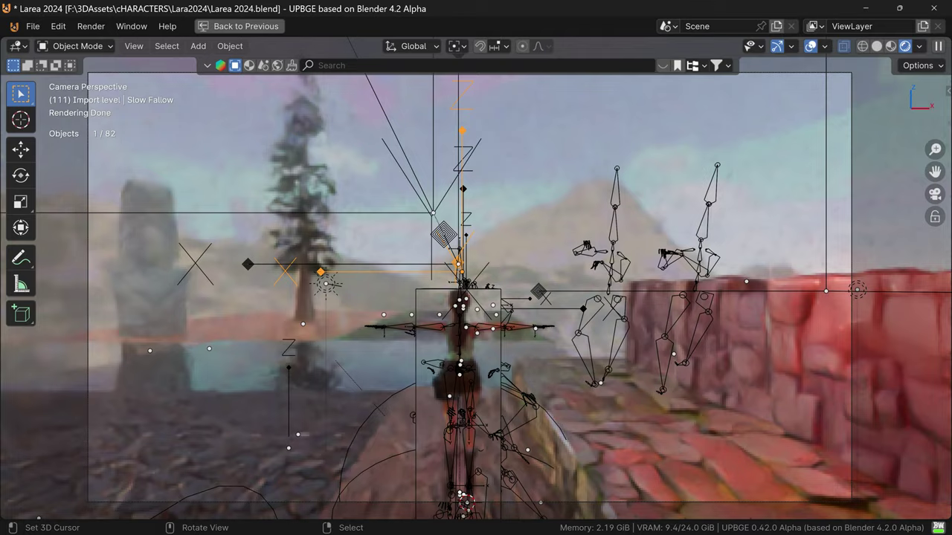
key("p")
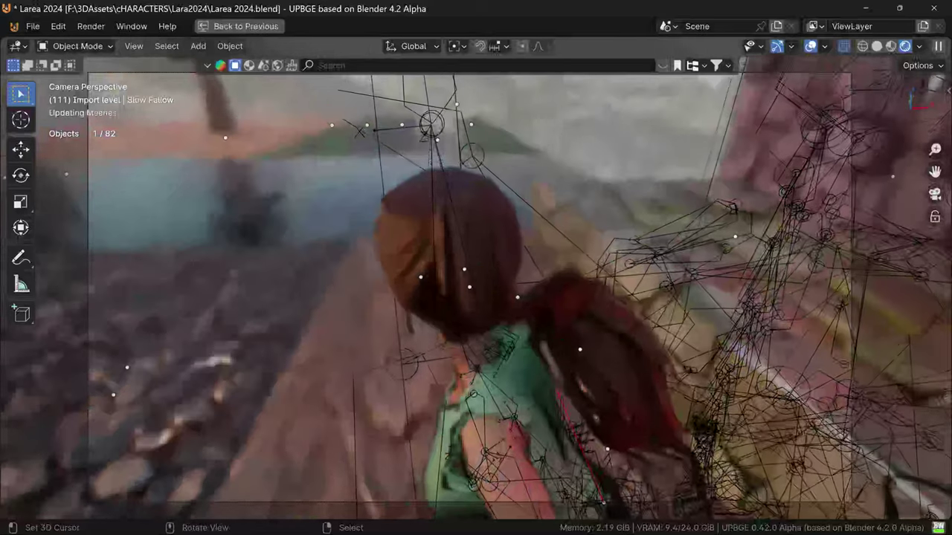
key("Escape")
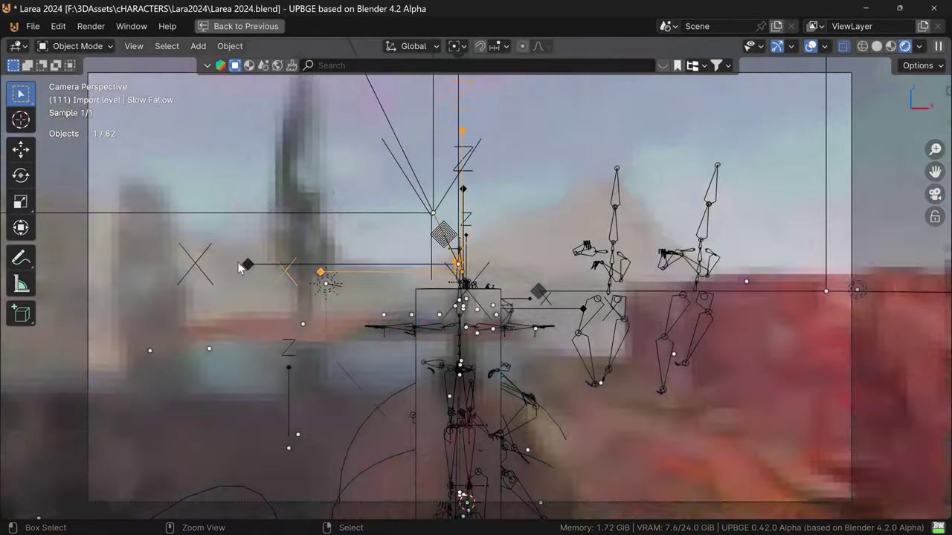
key("ctrl+space")
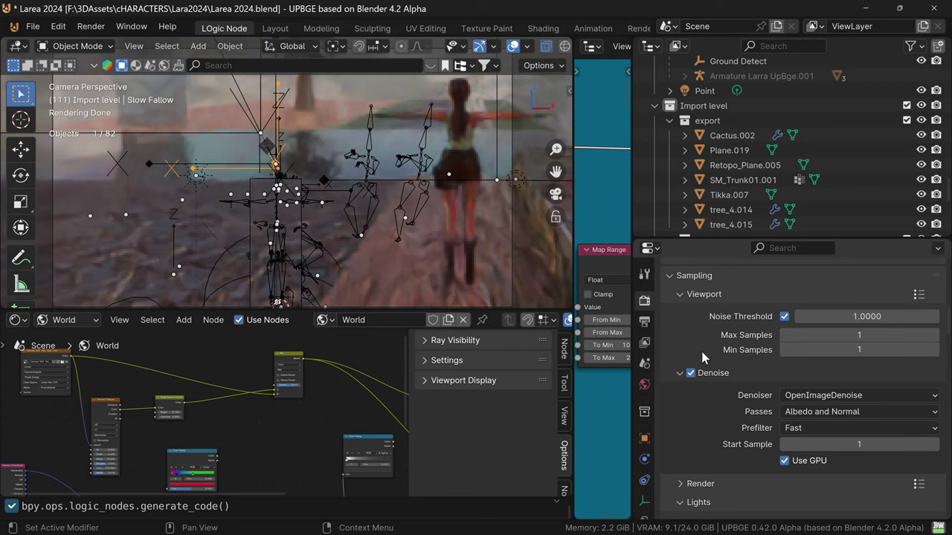
Enable Use Frame Rate under Game Debug and maximize the 3D viewport.
scroll(732, 418, "down", 2)
scroll(734, 419, "up", 4)
scroll(733, 401, "up", 4)
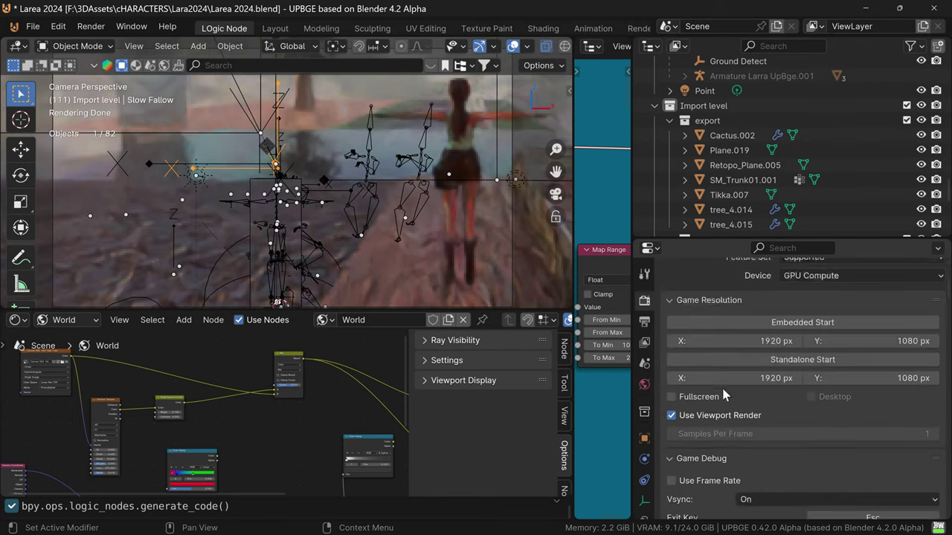
scroll(734, 379, "up", 3)
scroll(736, 380, "down", 2)
scroll(742, 386, "down", 2)
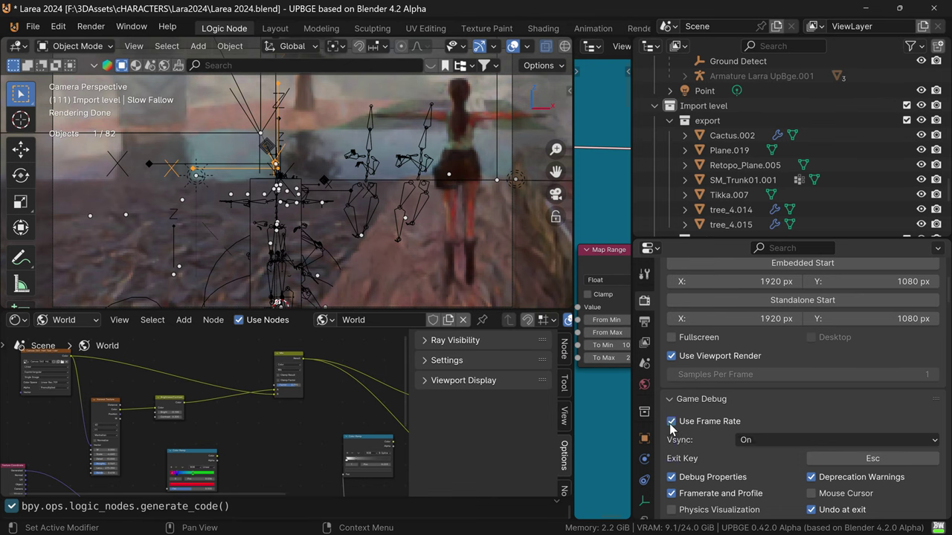
left_click(670, 422)
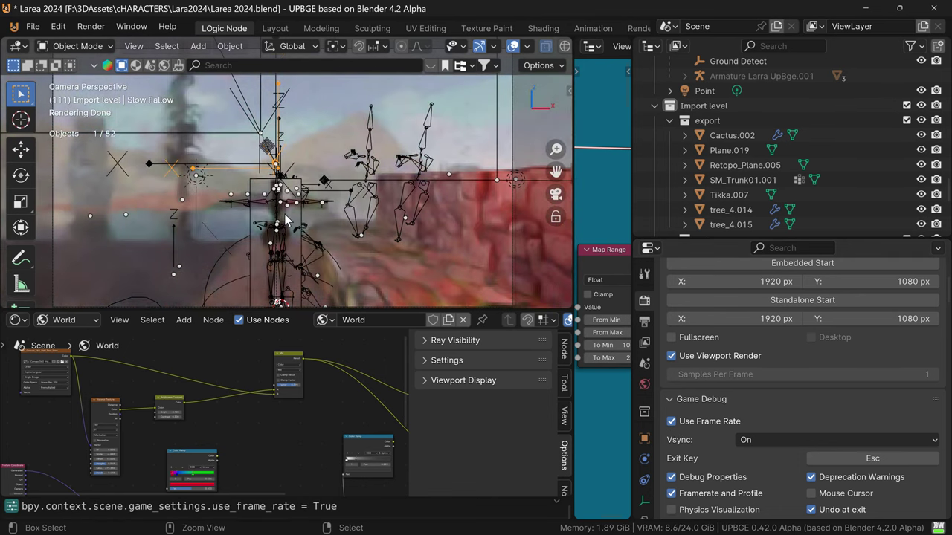
key("ctrl+space")
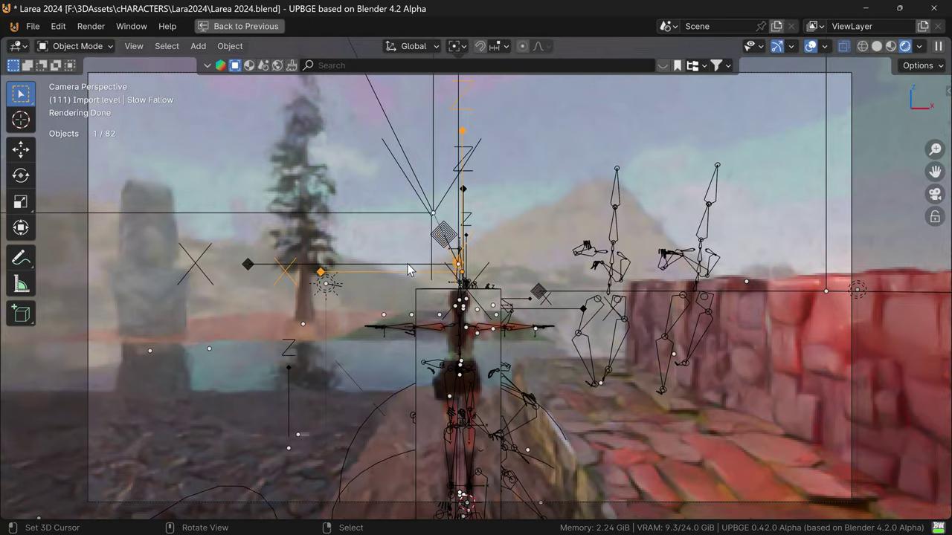
key("p")
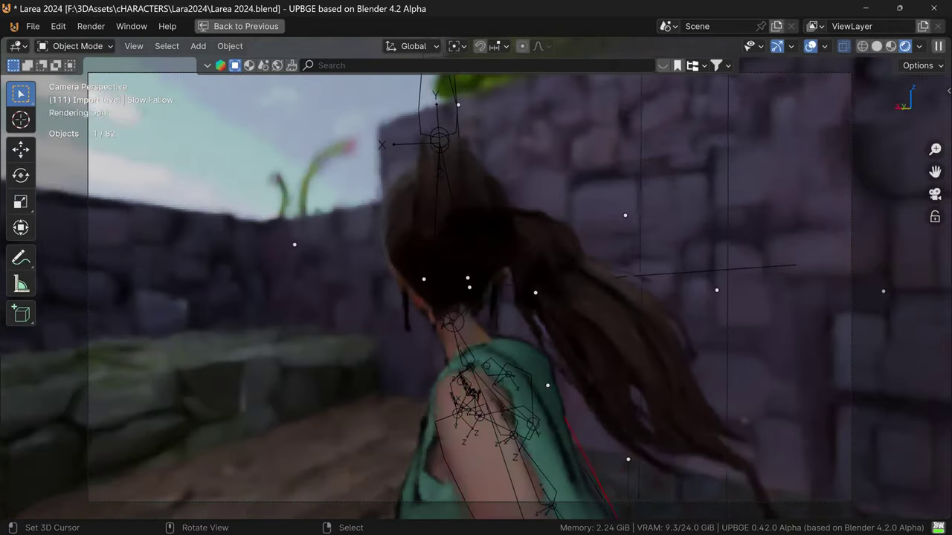
key("Escape")
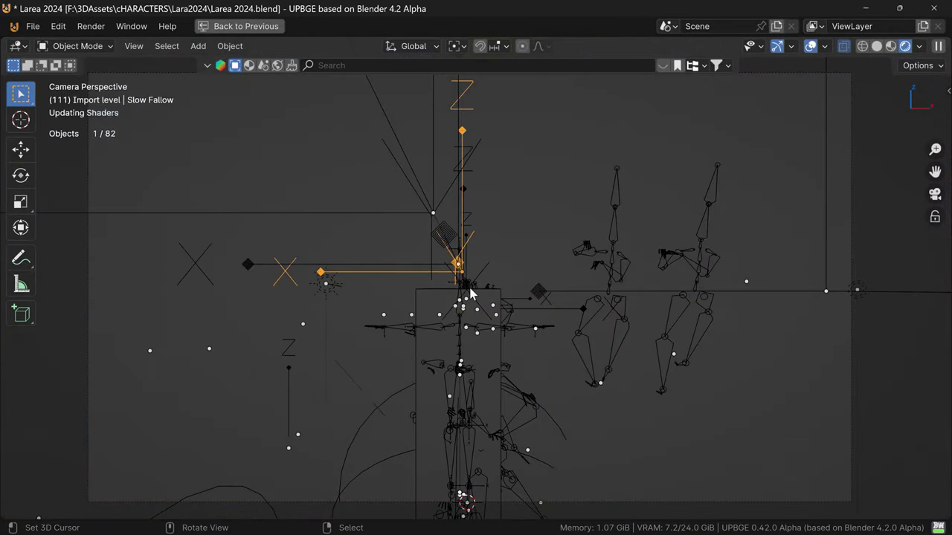
Restore the full layout and change the scene's physics FPS from 30 to 60.
key("ctrl+space")
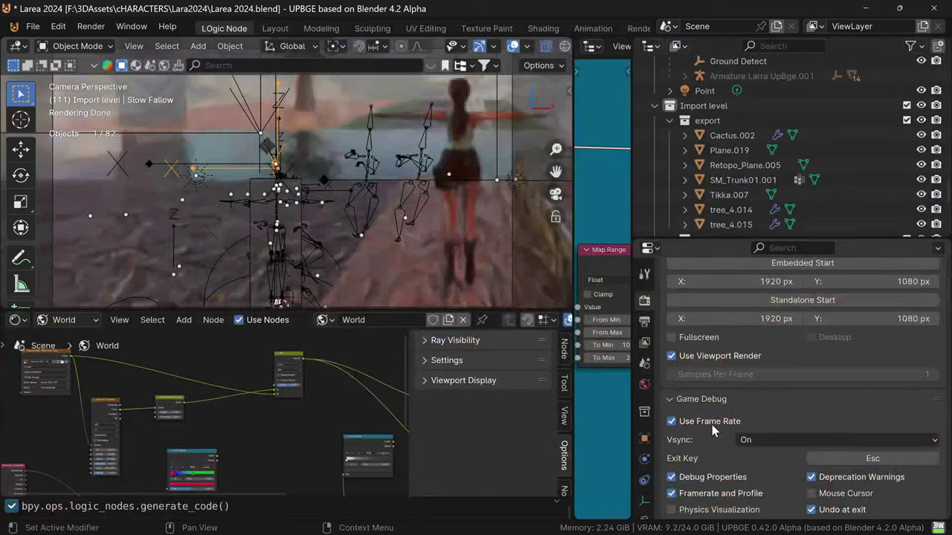
left_click(644, 362)
type("60")
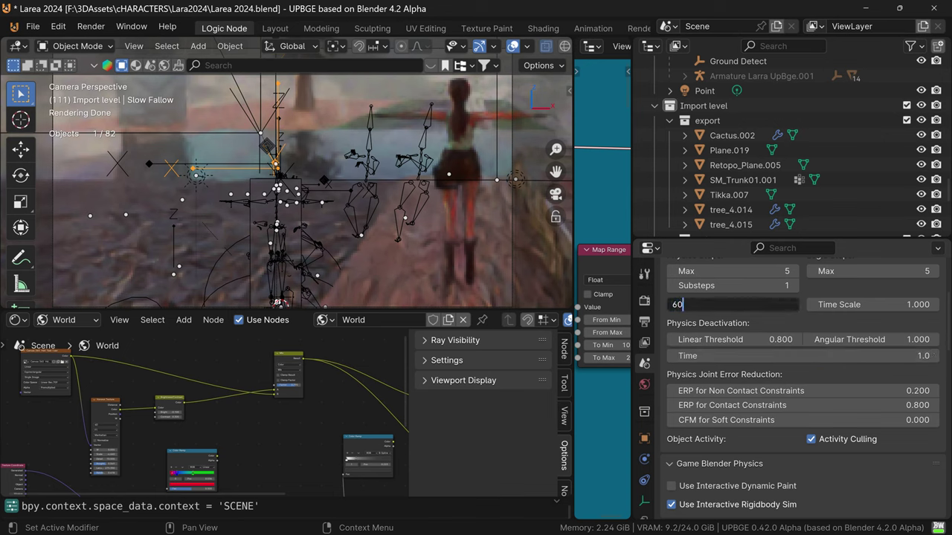
key("Return")
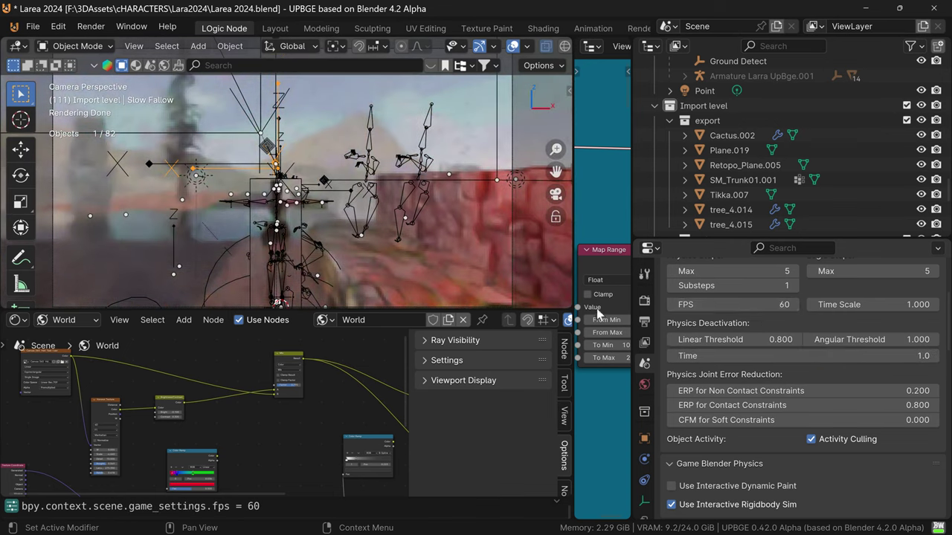
Test-run the level at 60 FPS in the maximized view, then stop and restore the workspace.
key("ctrl+space")
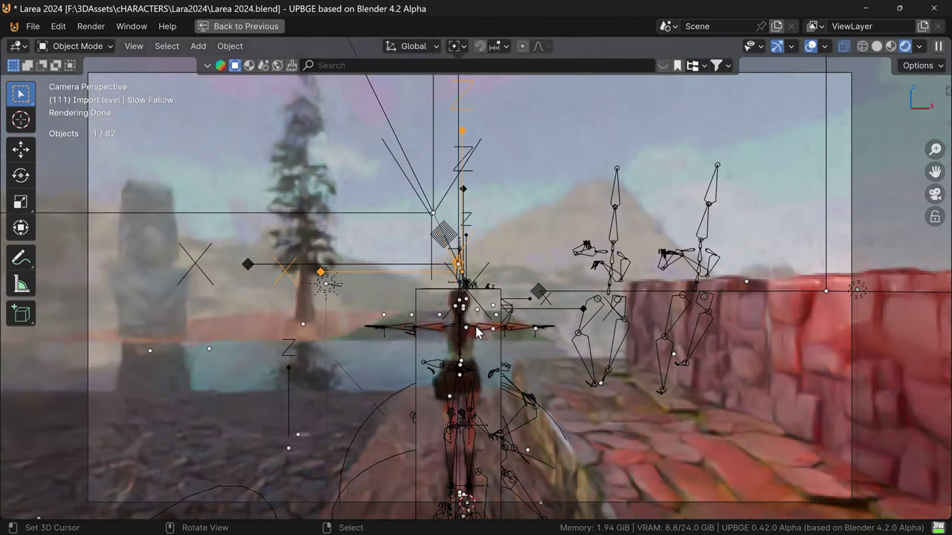
key("p")
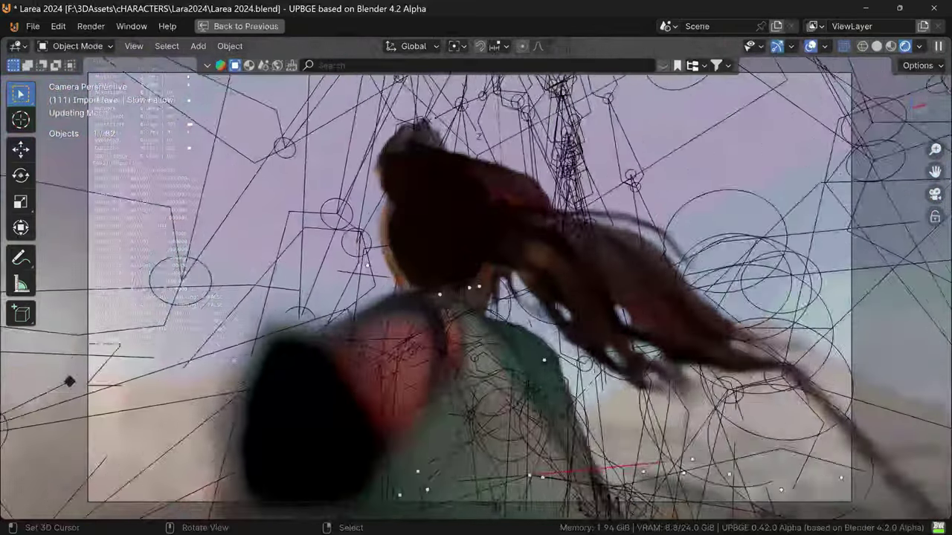
key("Escape")
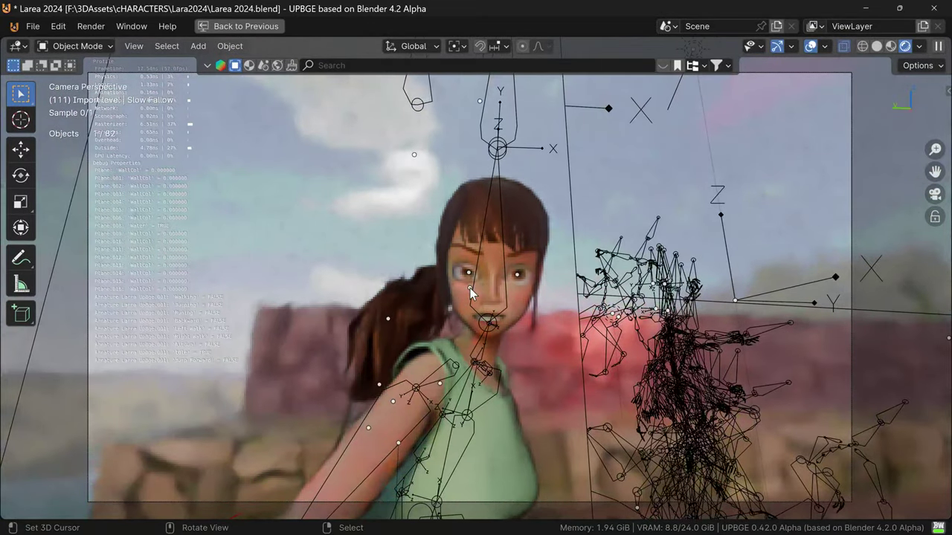
key("Escape")
key("ctrl+space")
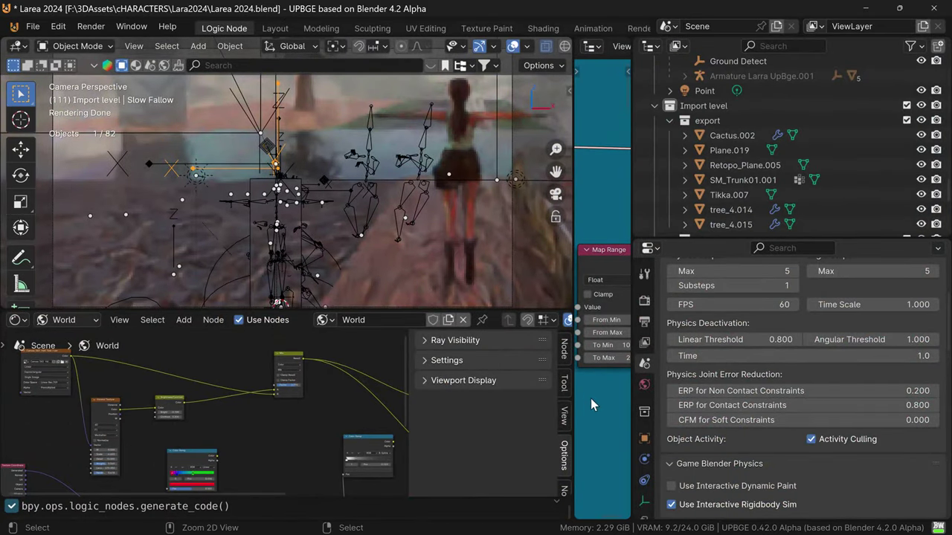
Set the game FPS to 45 and maximize the camera view to fill the window.
key("ctrl+space")
key("ctrl+space")
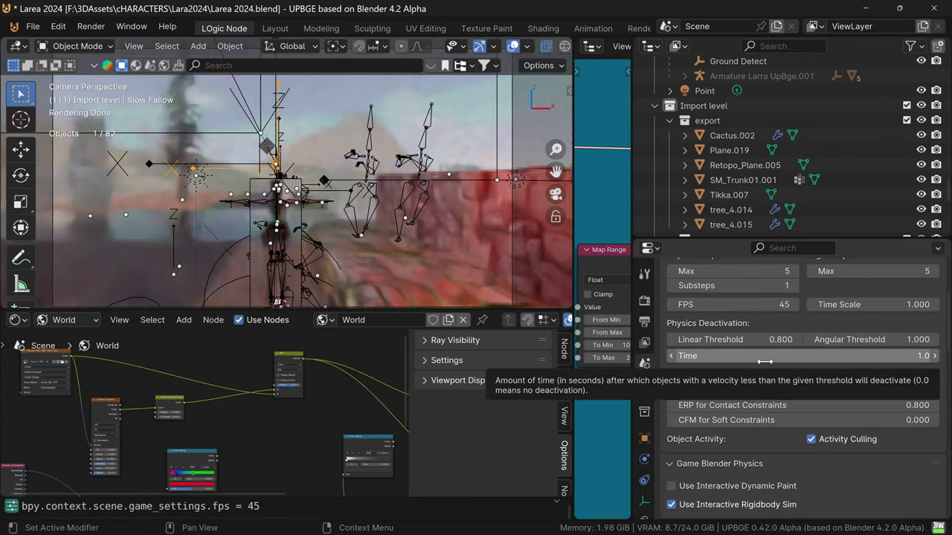
key("ctrl+space")
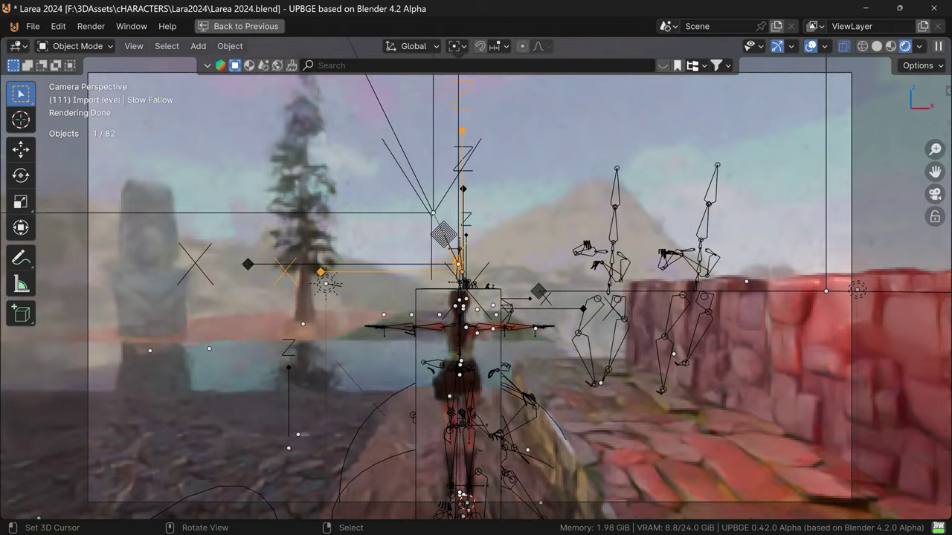
Play the level at 45 FPS, walking Lara forward with W and running with Shift.
key("p")
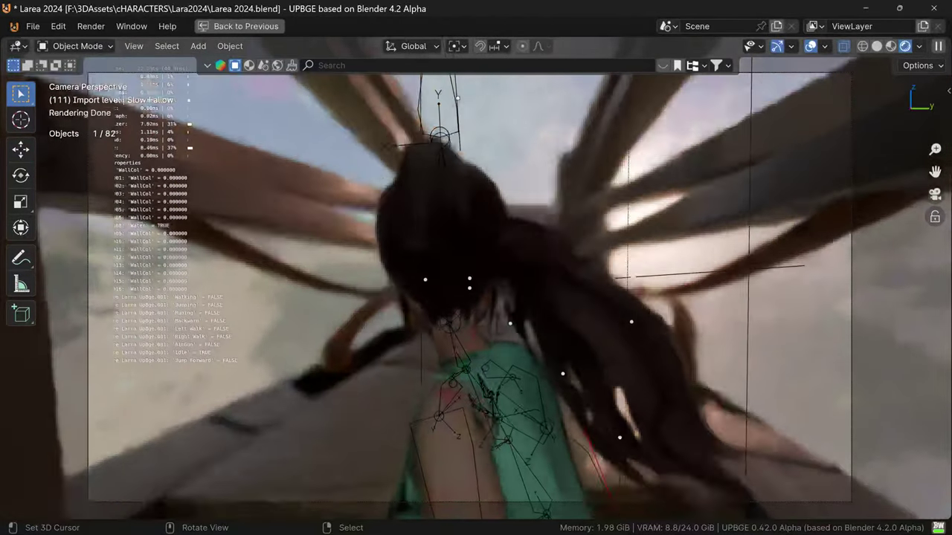
key("w")
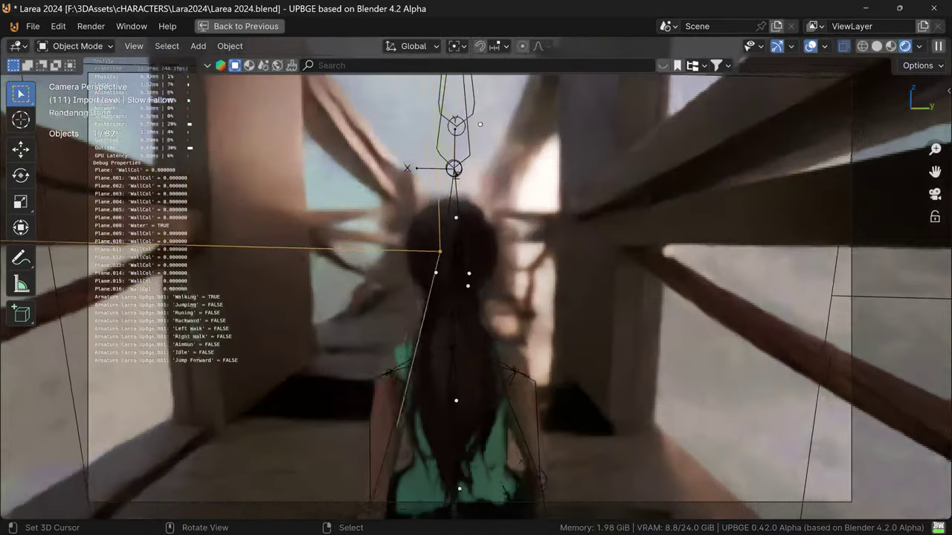
key("shift")
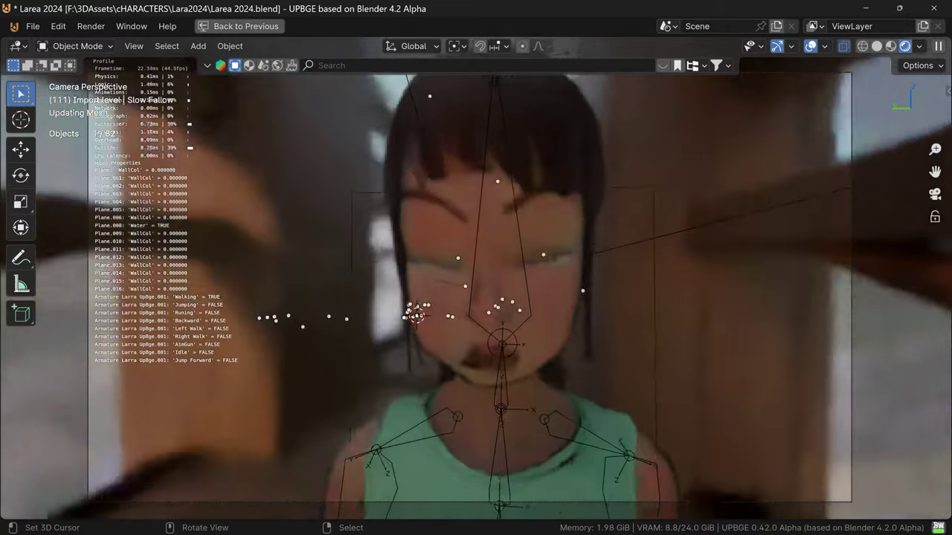
Stop and restart the game, walk Lara around again, then stop it.
key("shift")
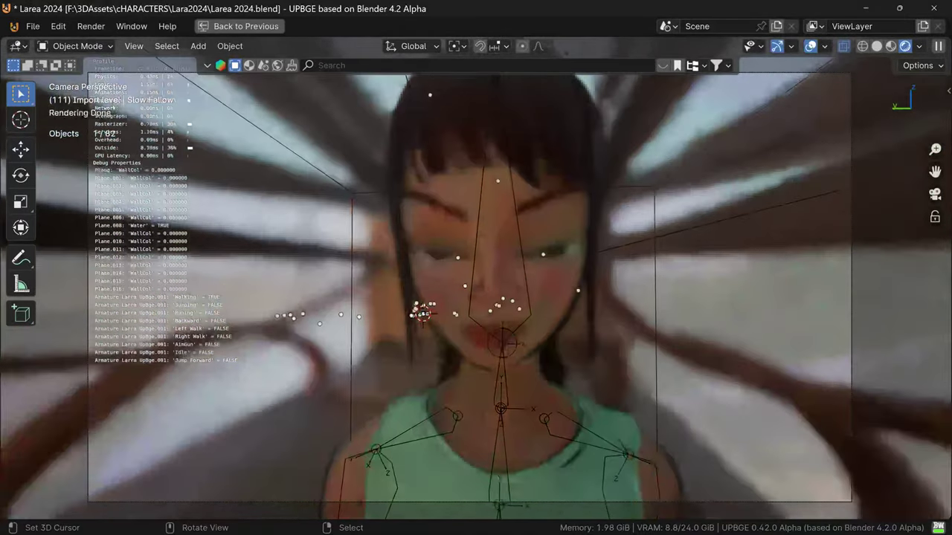
key("Escape")
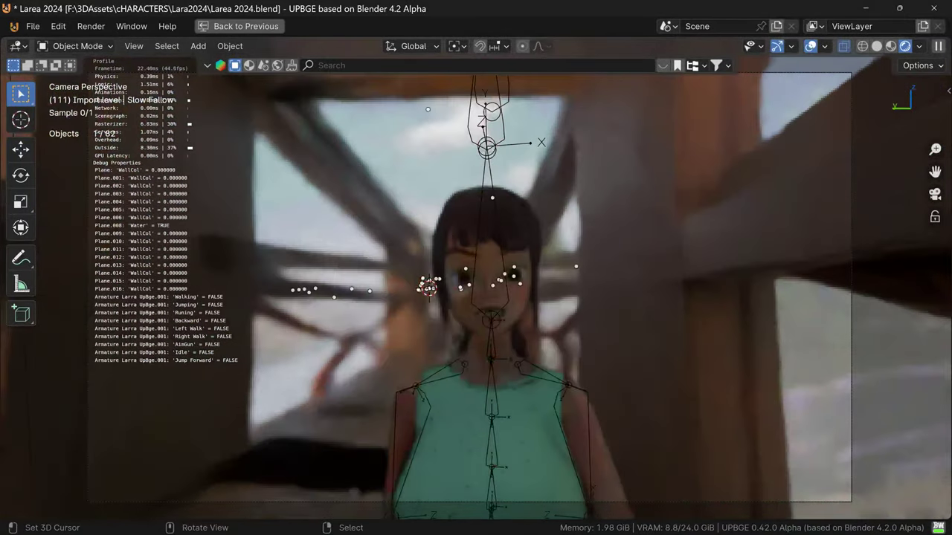
key("p")
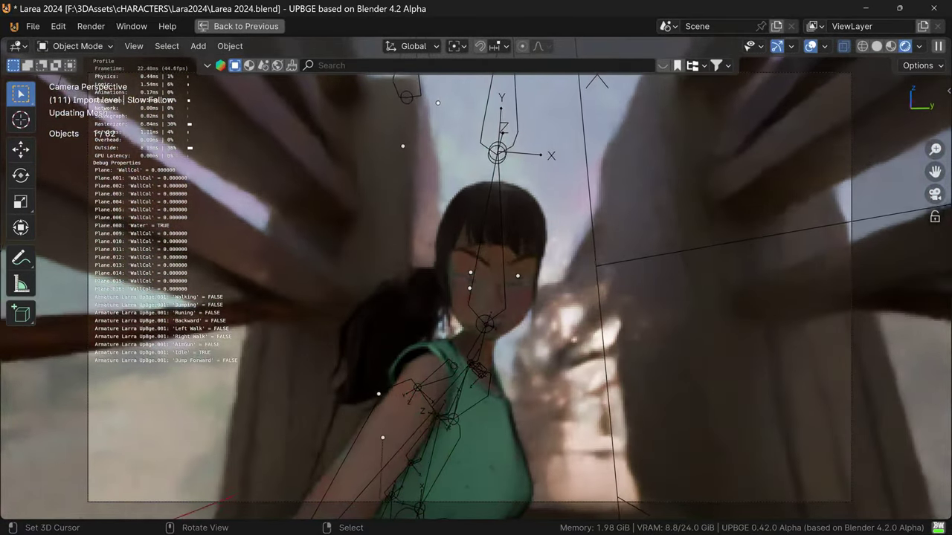
key("w")
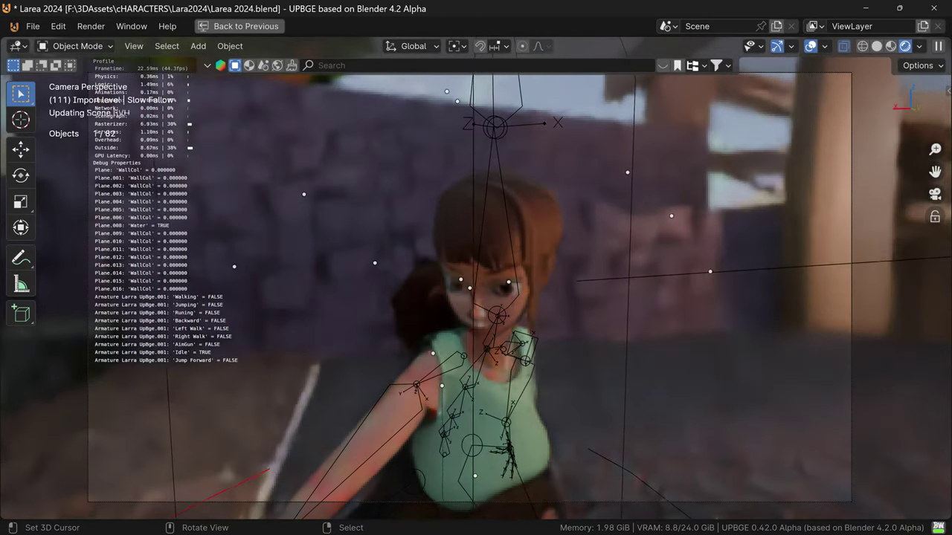
key("Escape")
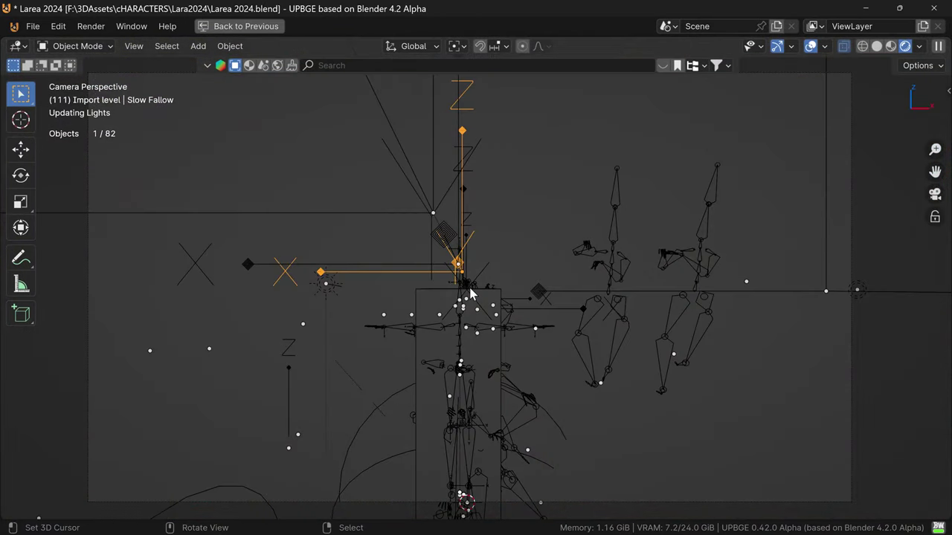
Restore the workspace and show Render settings at 1920×1080 with Use Frame Rate and Vsync On.
key("ctrl+space")
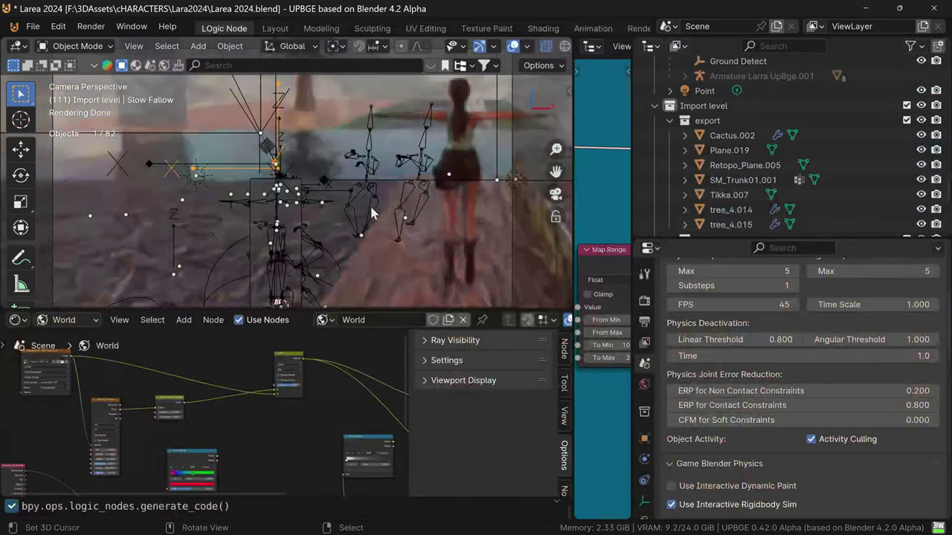
scroll(692, 409, "down", 1)
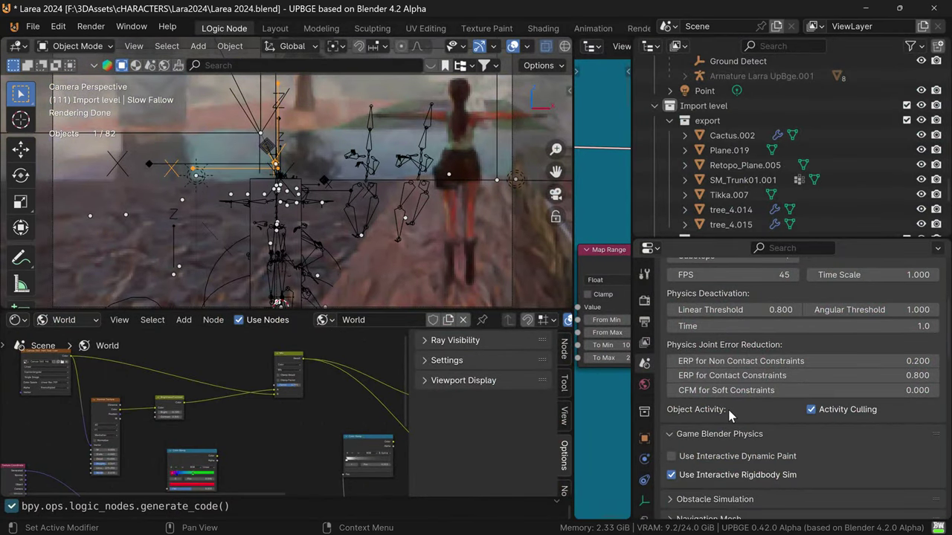
scroll(699, 394, "down", 2)
scroll(714, 375, "up", 7)
left_click(644, 301)
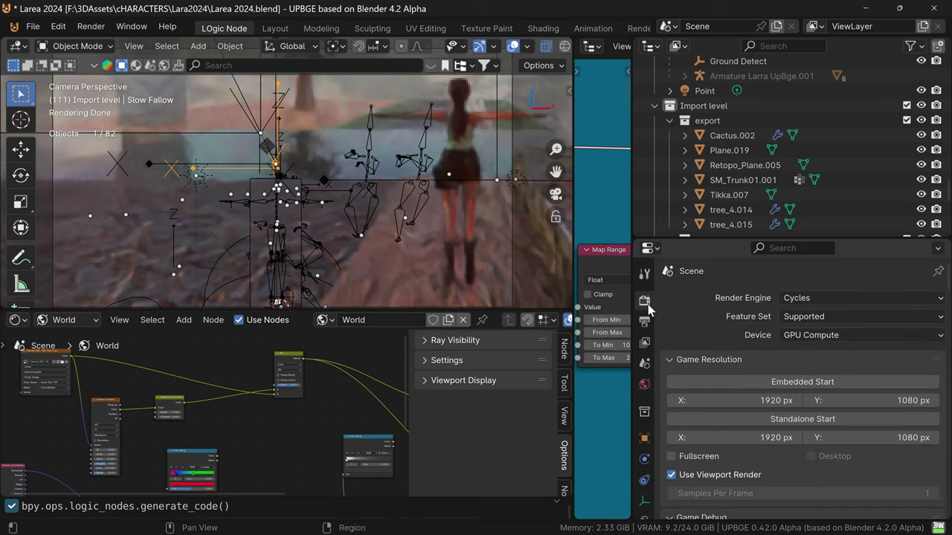
scroll(725, 398, "down", 2)
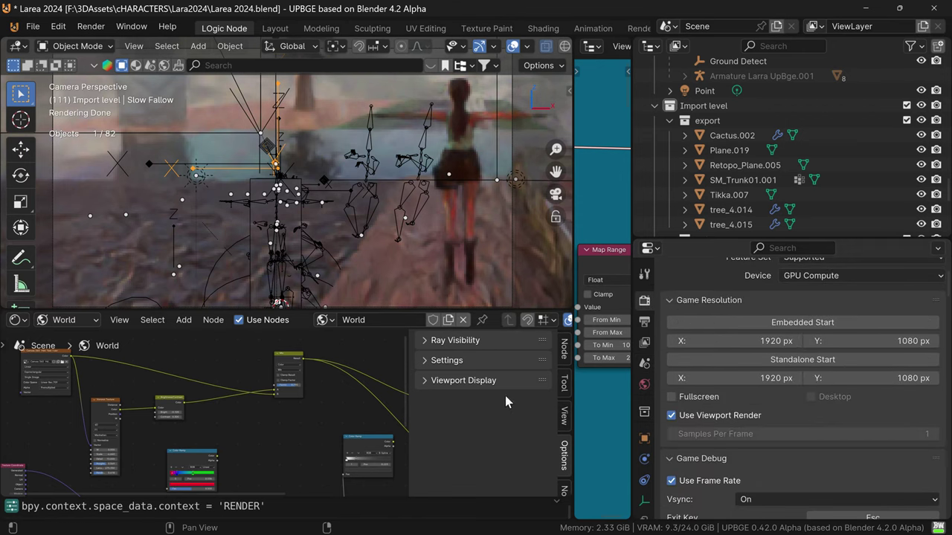
Widen the logic node editor and zoom and pan the tree to frame the Gamepad Button and Set FOV nodes.
left_click_drag(570, 407, 277, 405)
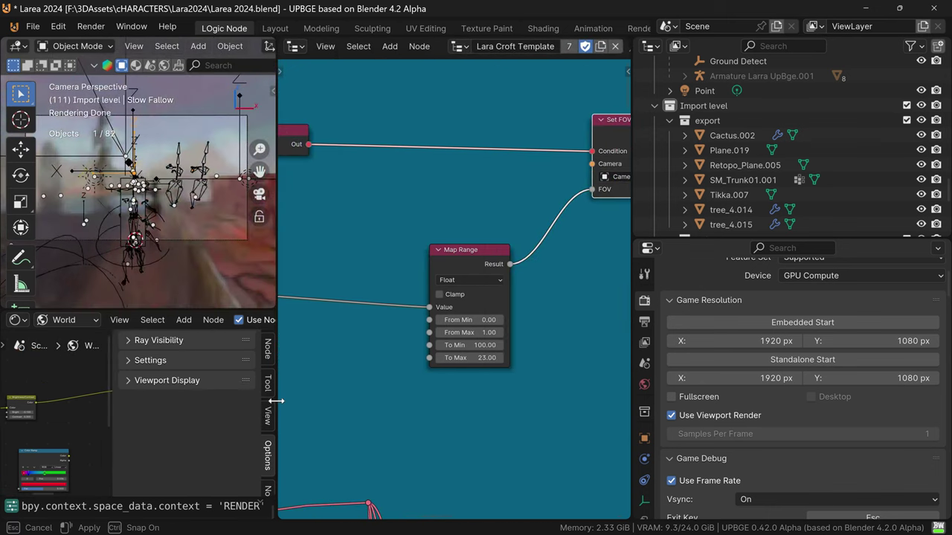
scroll(401, 375, "down", 2)
middle_click_drag(385, 368, 467, 345)
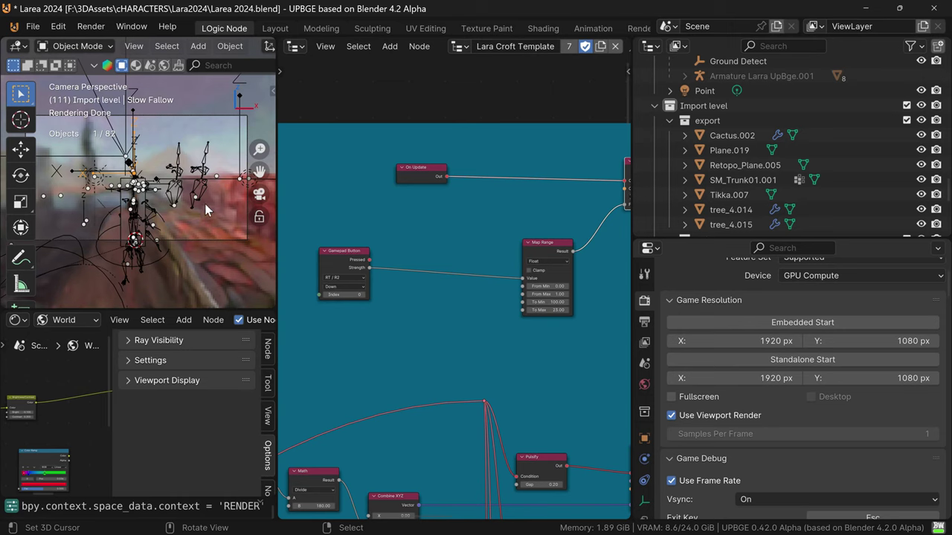
scroll(445, 335, "down", 2)
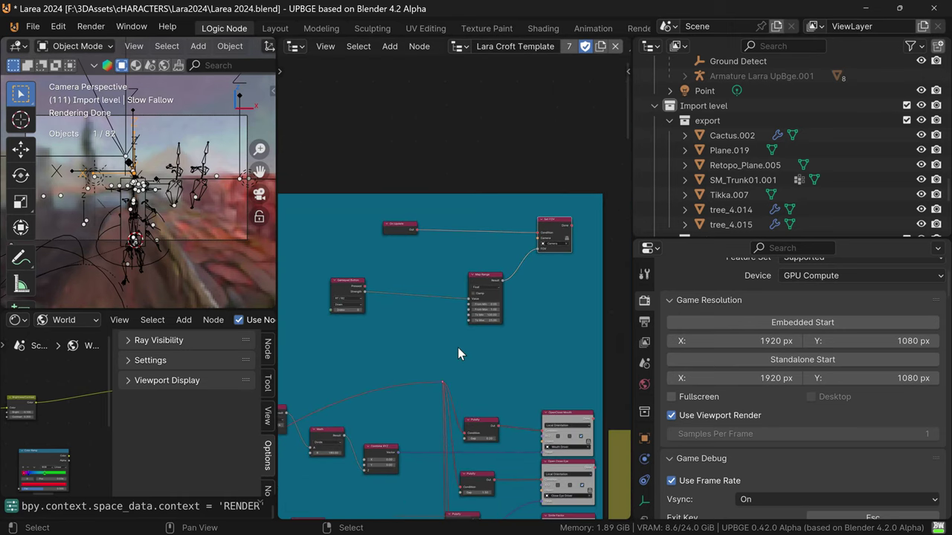
scroll(435, 354, "down", 1)
scroll(482, 346, "down", 1)
scroll(475, 339, "down", 1)
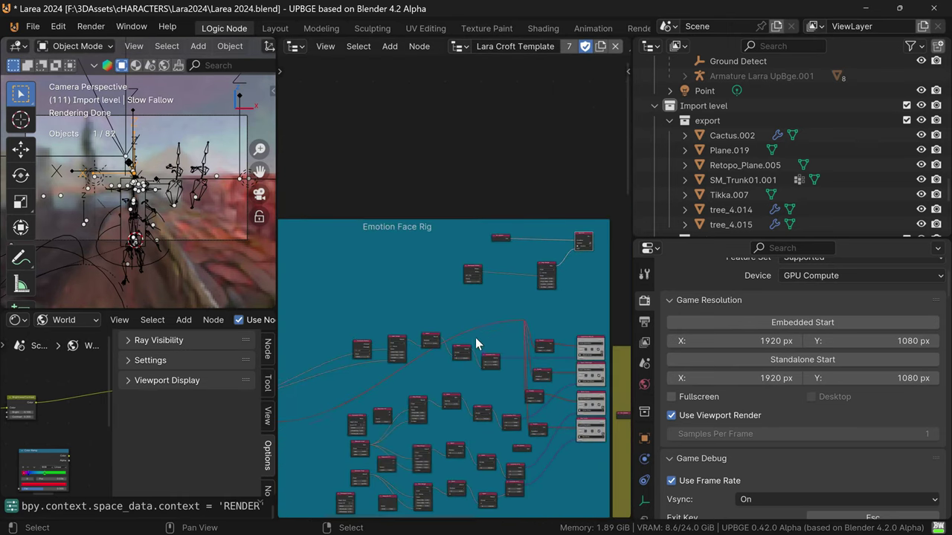
scroll(476, 340, "down", 1)
scroll(418, 394, "left", 3)
scroll(418, 395, "down", 2)
scroll(407, 390, "down", 2)
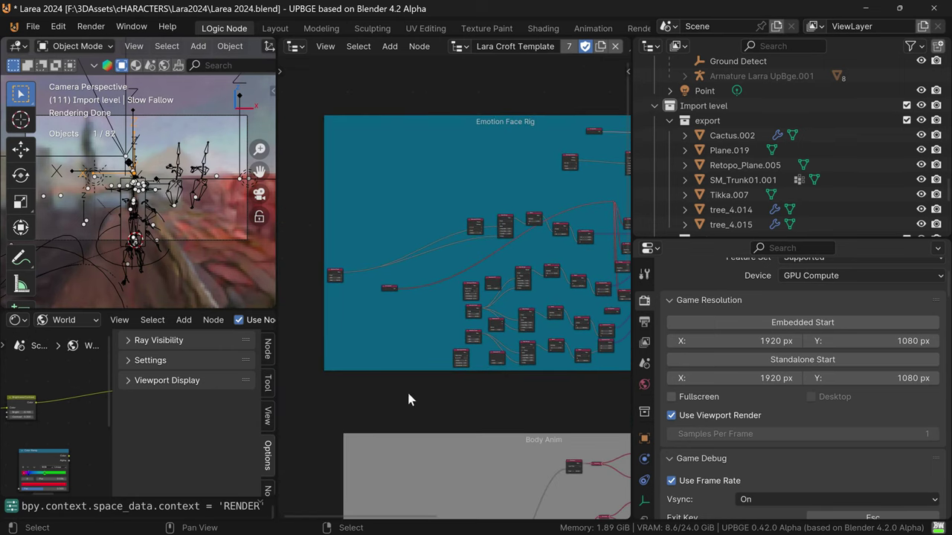
scroll(409, 391, "down", 2)
scroll(478, 389, "up", 1)
scroll(436, 323, "up", 3)
scroll(447, 334, "up", 2)
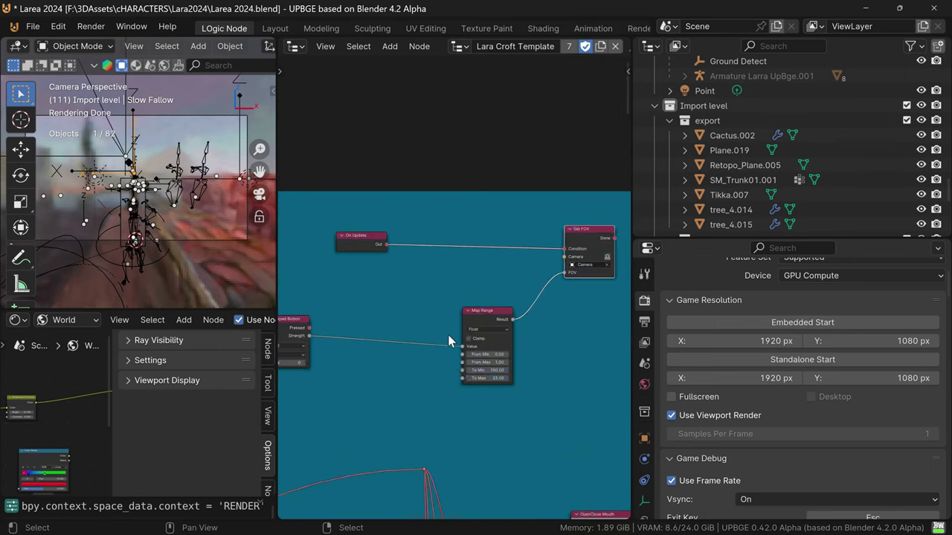
scroll(419, 362, "up", 1)
scroll(422, 353, "right", 3)
scroll(448, 313, "up", 2)
scroll(438, 260, "up", 1)
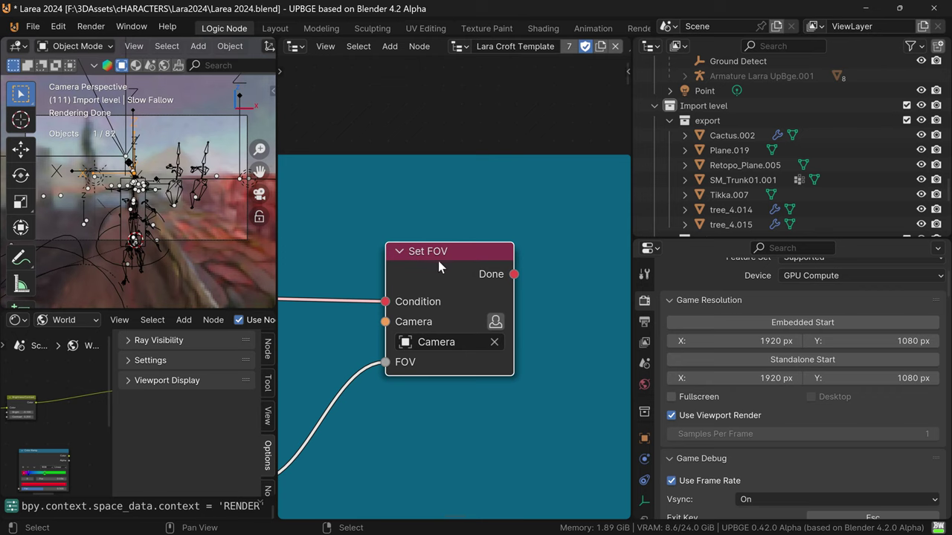
Move the Set FOV node up and to the right, keeping the Map Range node fully visible.
left_click_drag(474, 252, 482, 244)
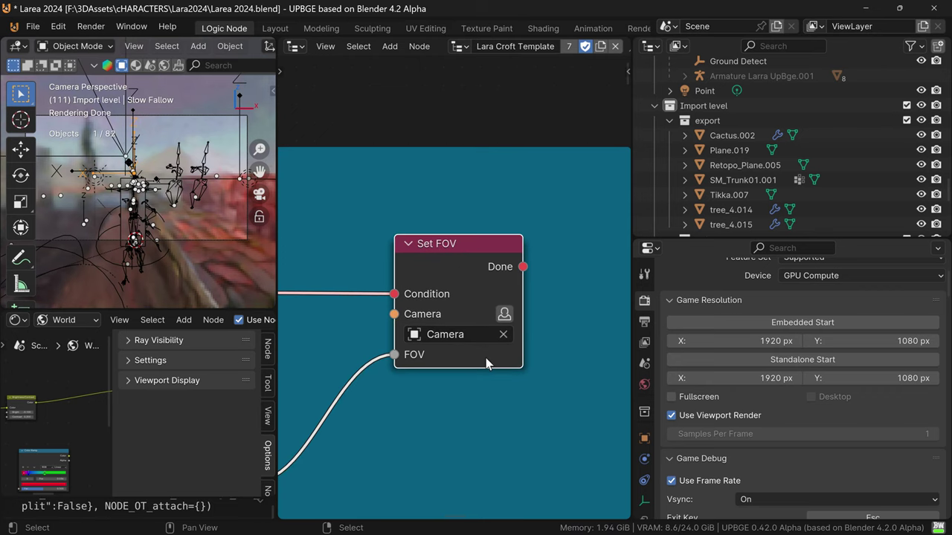
scroll(485, 357, "down", 3)
scroll(492, 348, "left", 2)
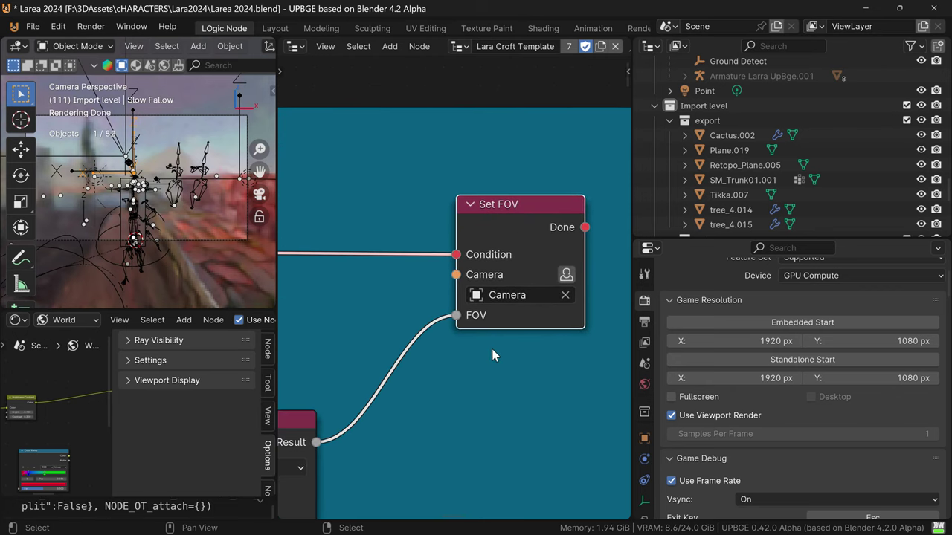
scroll(491, 348, "down", 1)
left_click_drag(520, 236, 551, 238)
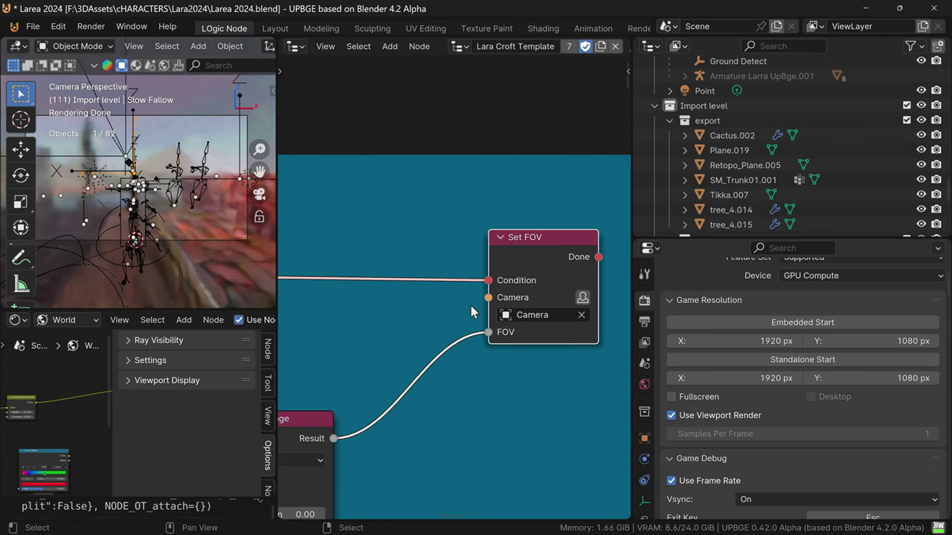
middle_click_drag(400, 352, 419, 340)
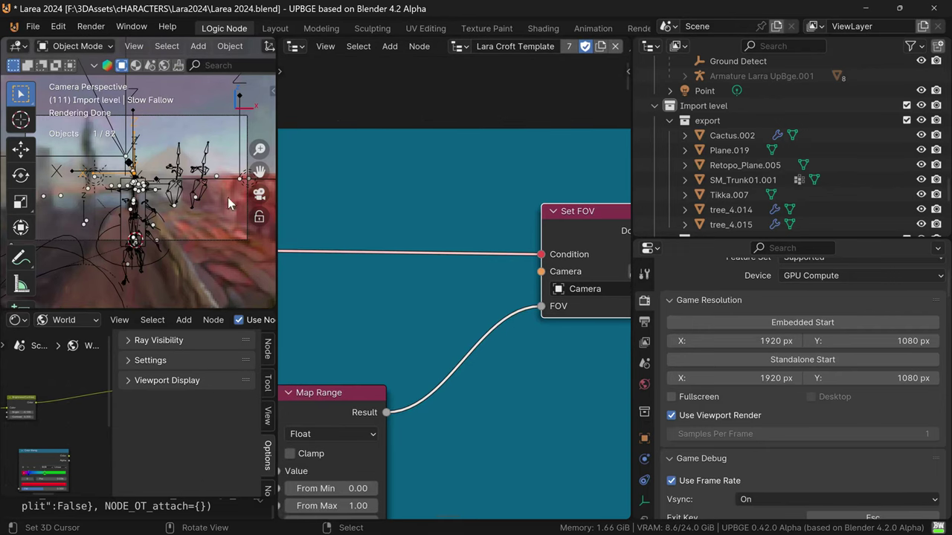
Turn off Use Viewport Render, then play the level in a maximized 3D view and stop it.
left_click(708, 418)
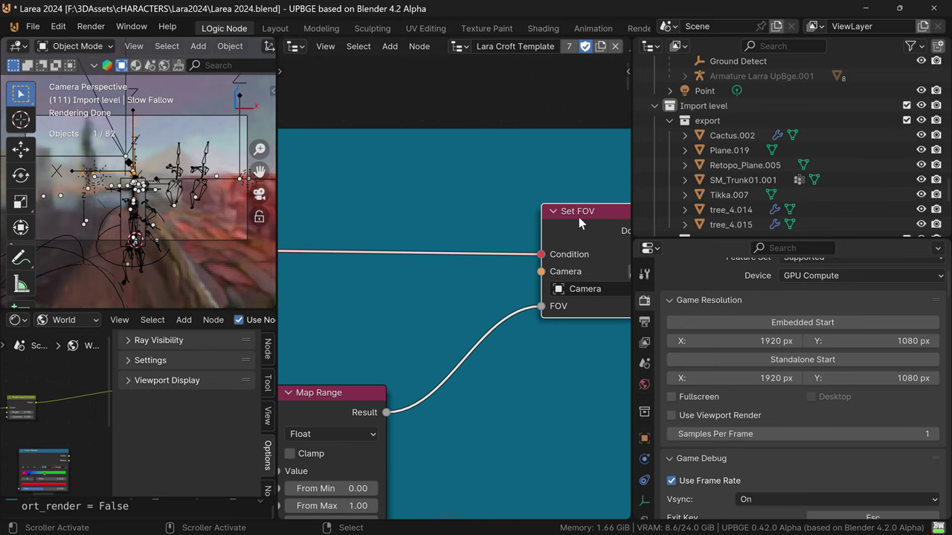
key("ctrl+space")
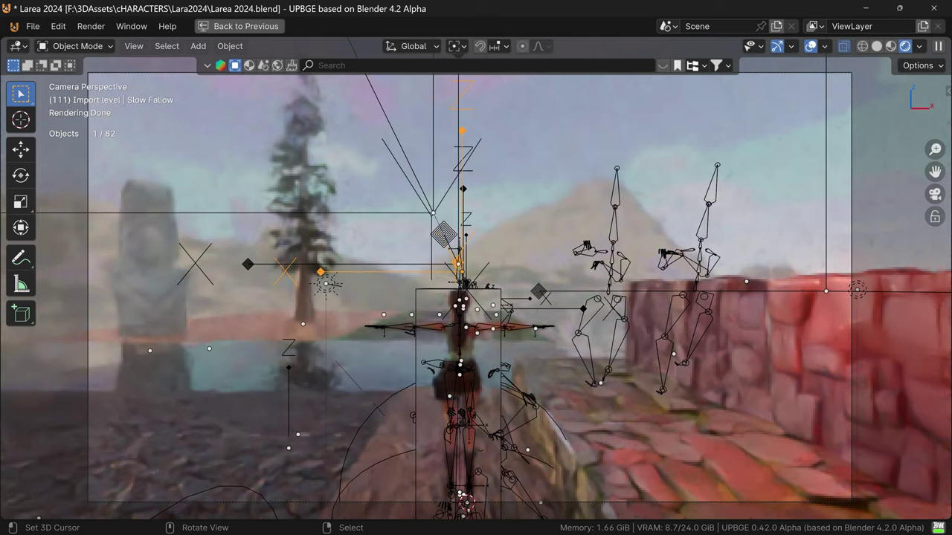
key("p")
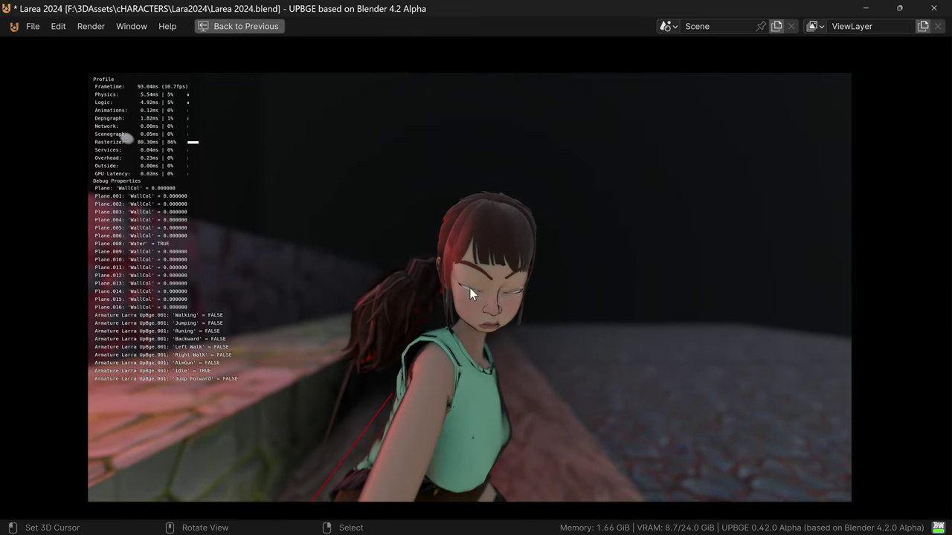
key("Escape")
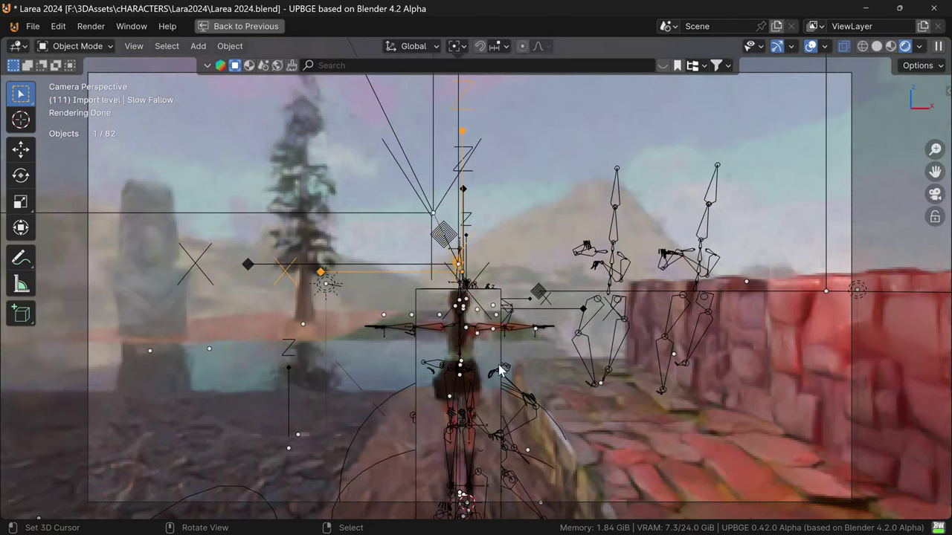
Restore the Logic Node workspace from the maximized viewport, passing through an enlarged Properties editor.
key("ctrl+space")
key("ctrl+space")
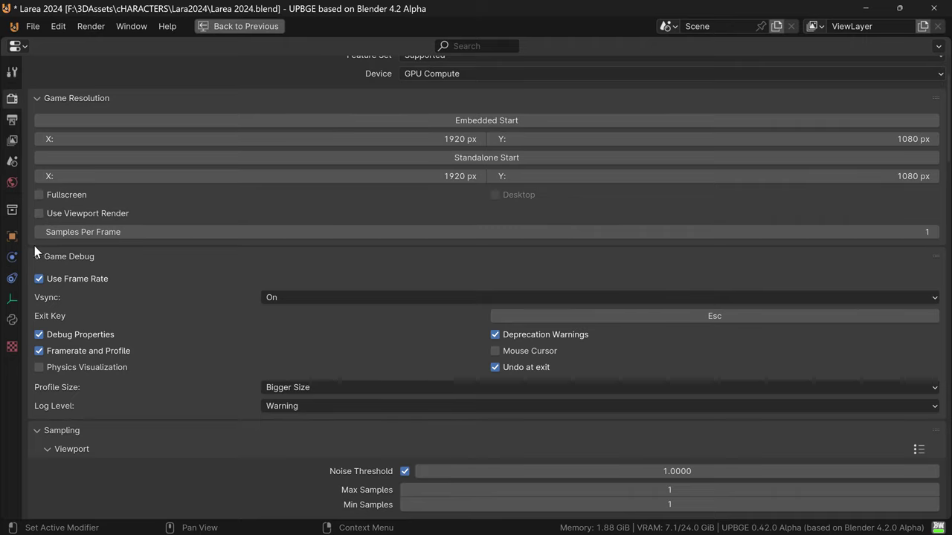
key("ctrl+space")
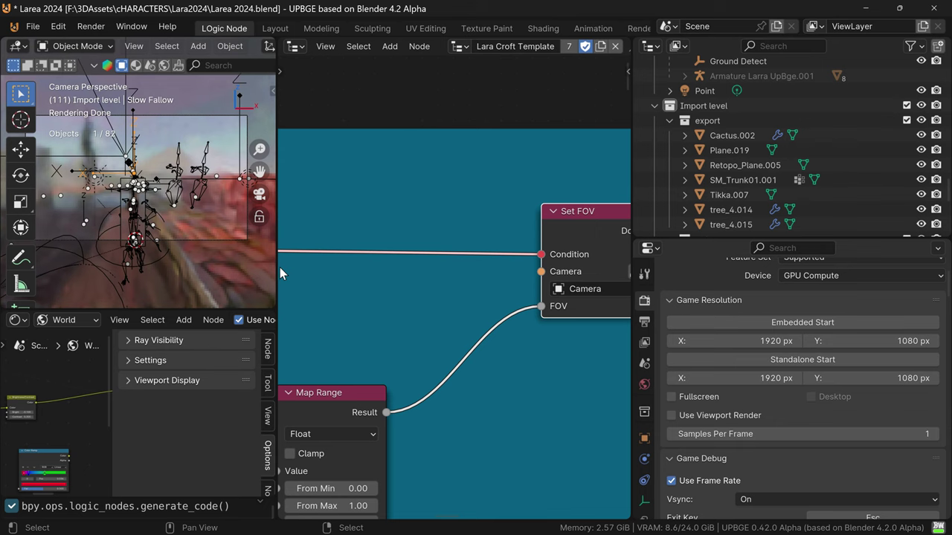
Widen the 3D viewport beside the node graph and recentre the logic tree around the Set FOV node.
left_click_drag(279, 267, 388, 274)
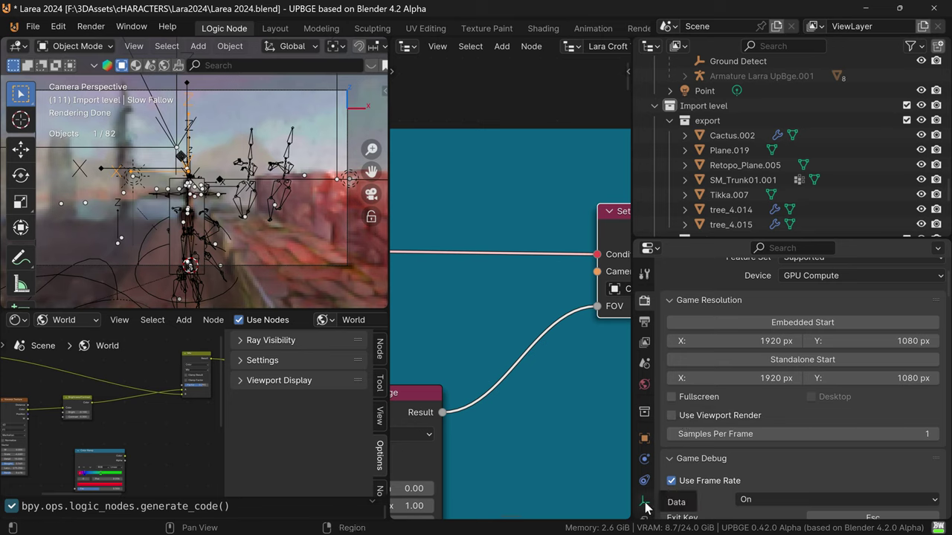
scroll(800, 462, "down", 1)
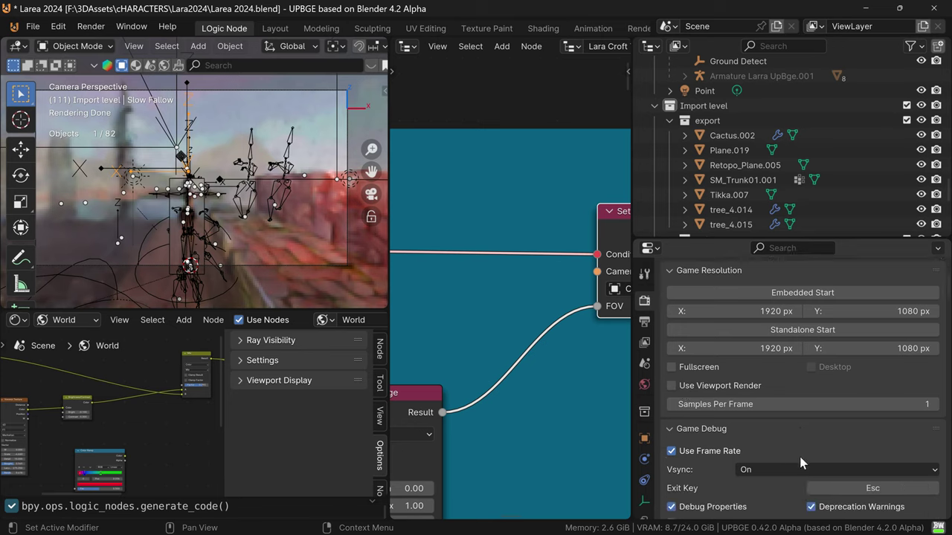
scroll(802, 462, "down", 1)
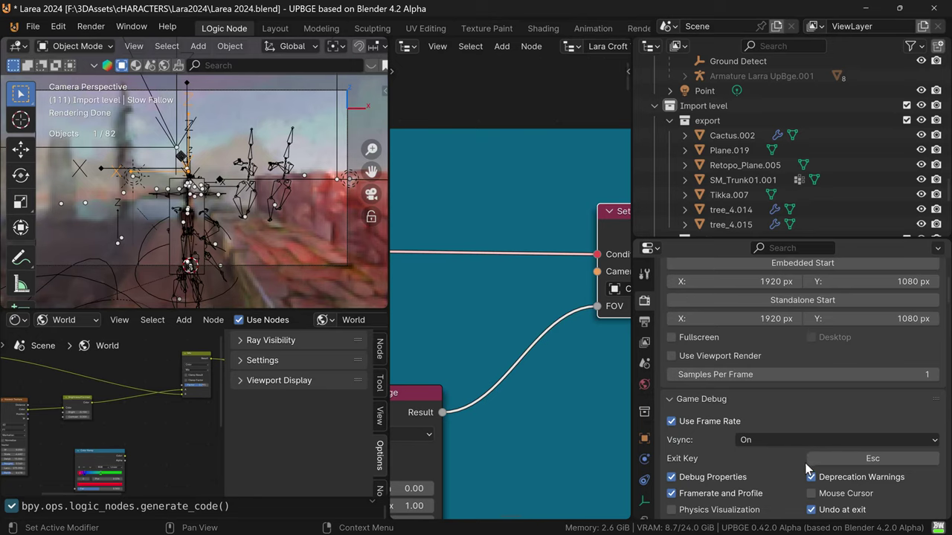
scroll(602, 380, "down", 1)
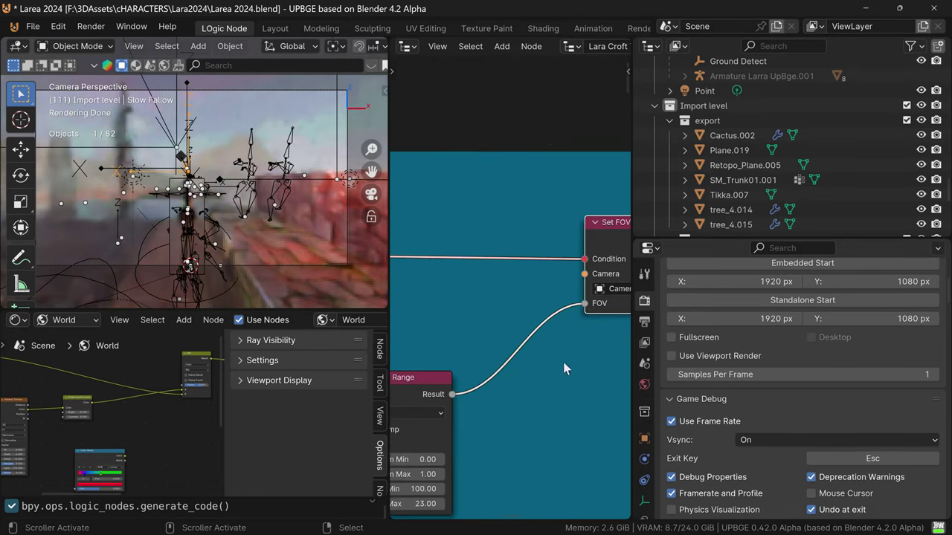
scroll(580, 369, "down", 1, "ctrl")
middle_click_drag(598, 333, 533, 378)
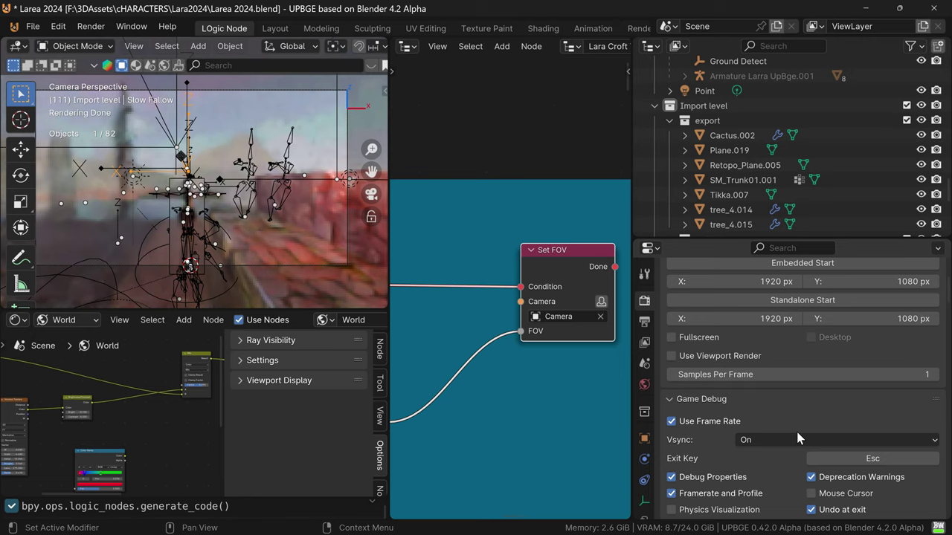
scroll(606, 434, "down", 1)
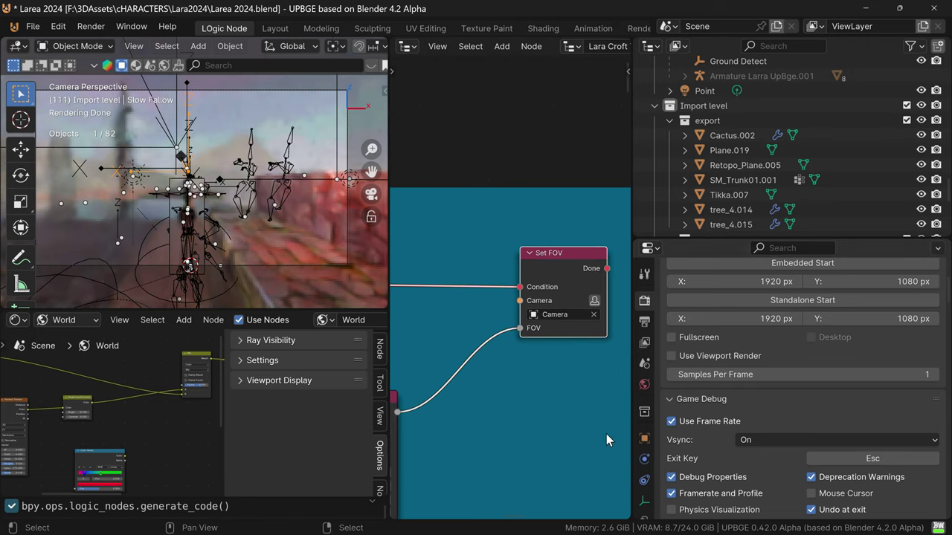
scroll(606, 434, "down", 2)
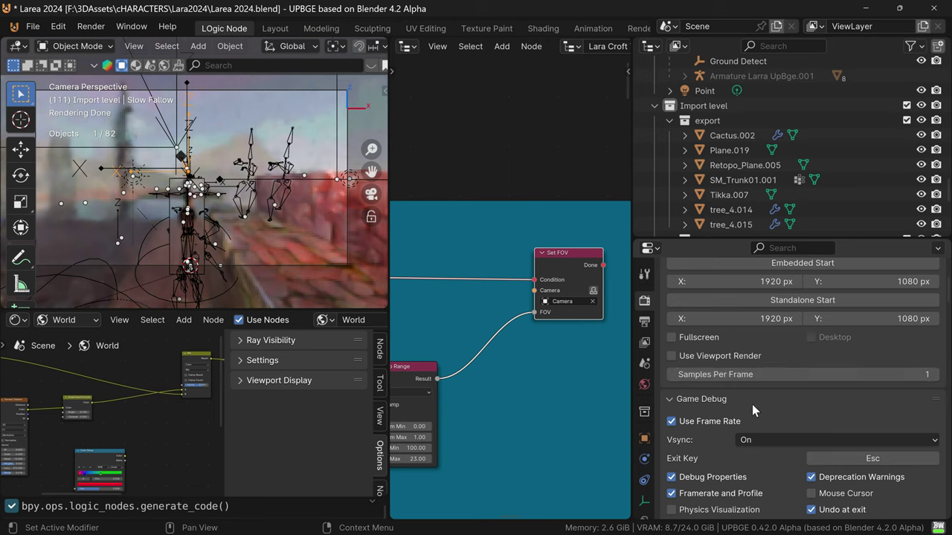
Expand the final-render Sampling subpanel showing noise threshold 0.0100, samples and time limit.
scroll(776, 454, "down", 2)
scroll(779, 452, "down", 6)
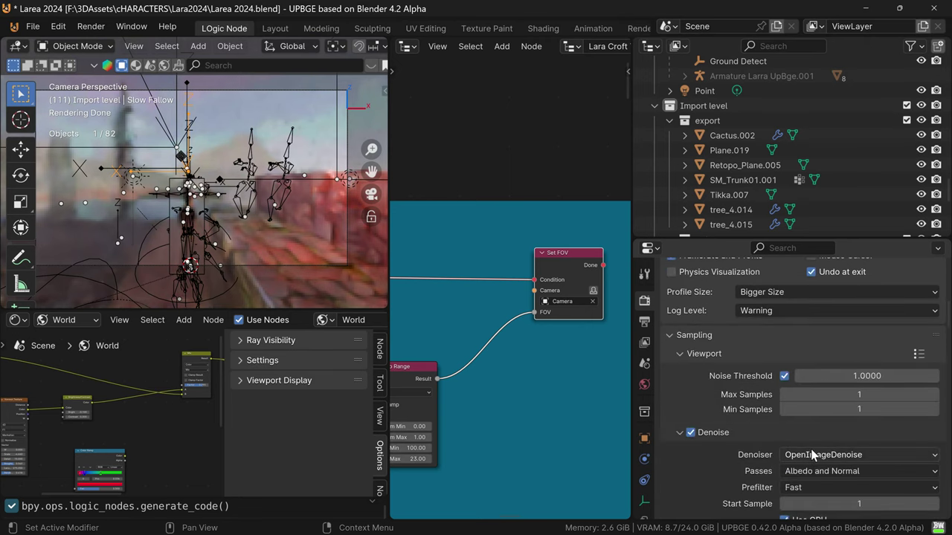
scroll(810, 452, "down", 2)
scroll(780, 409, "down", 2)
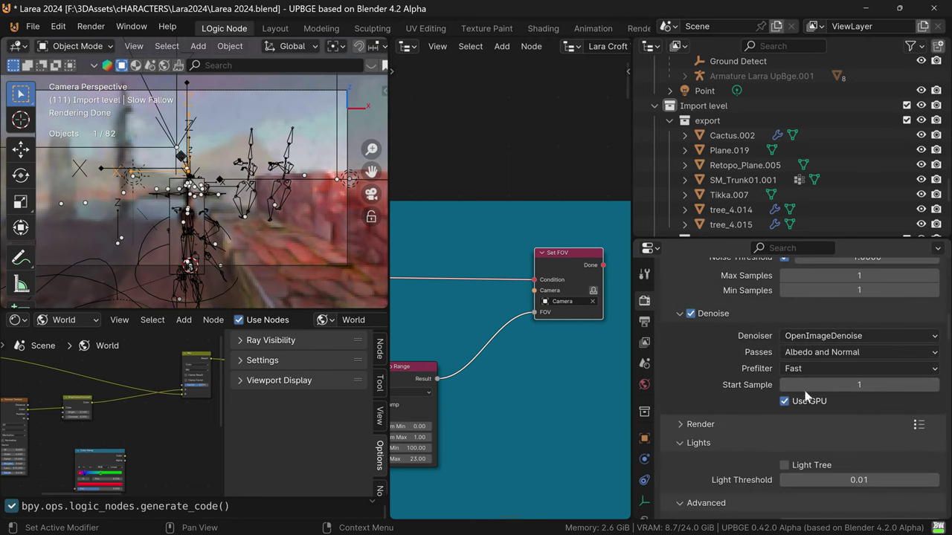
left_click(685, 425)
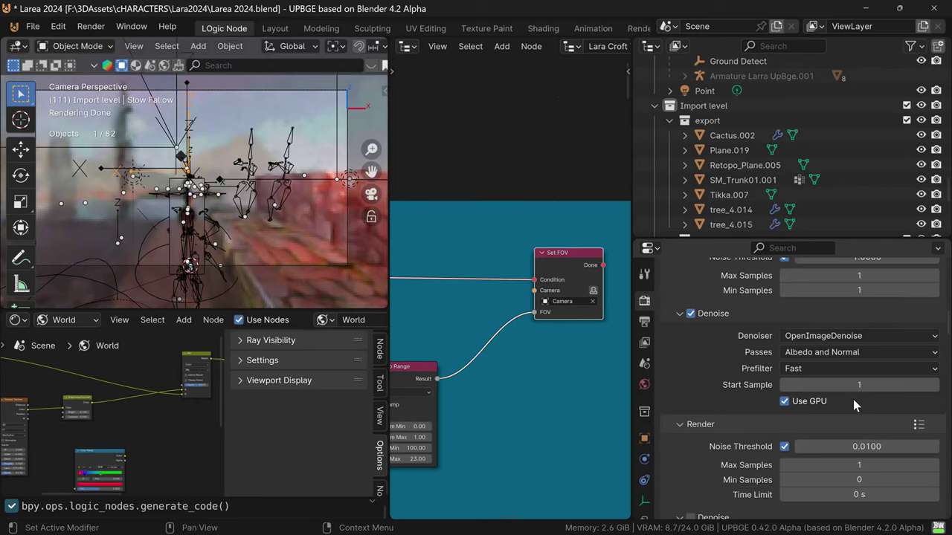
Review render options down through Light Paths, Volumes and Simplify, with texture limits 1024 and 2048.
scroll(870, 432, "up", 3)
scroll(868, 423, "up", 2)
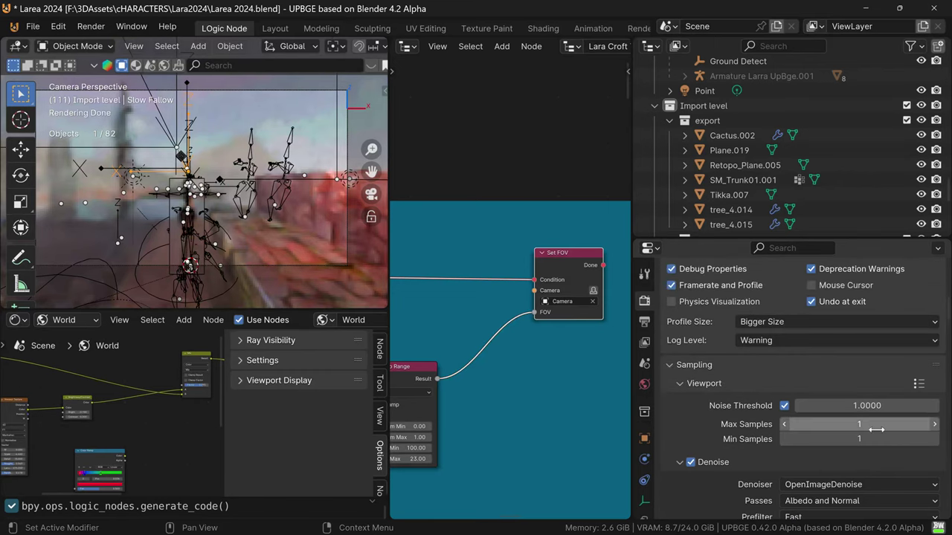
scroll(878, 431, "up", 2)
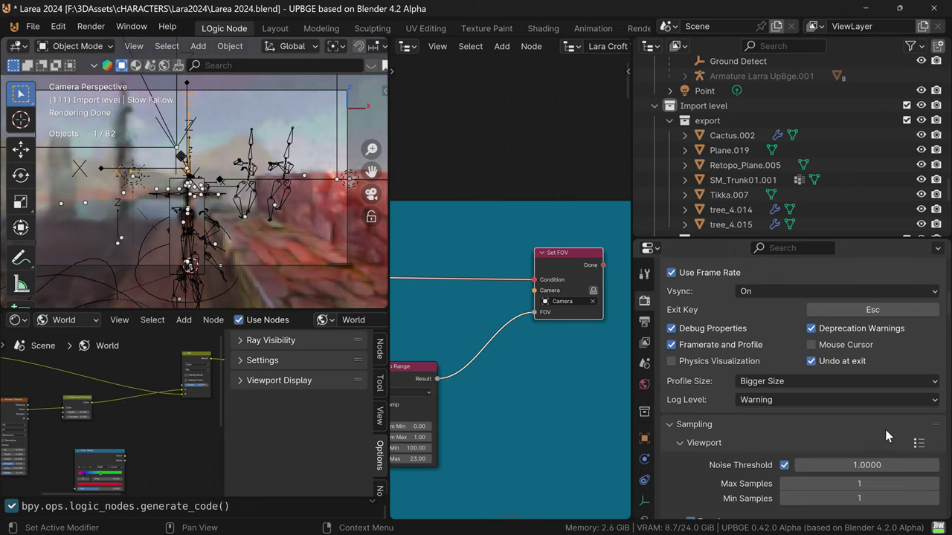
scroll(885, 429, "up", 1)
scroll(888, 435, "down", 6)
scroll(896, 446, "down", 10)
scroll(895, 446, "down", 3)
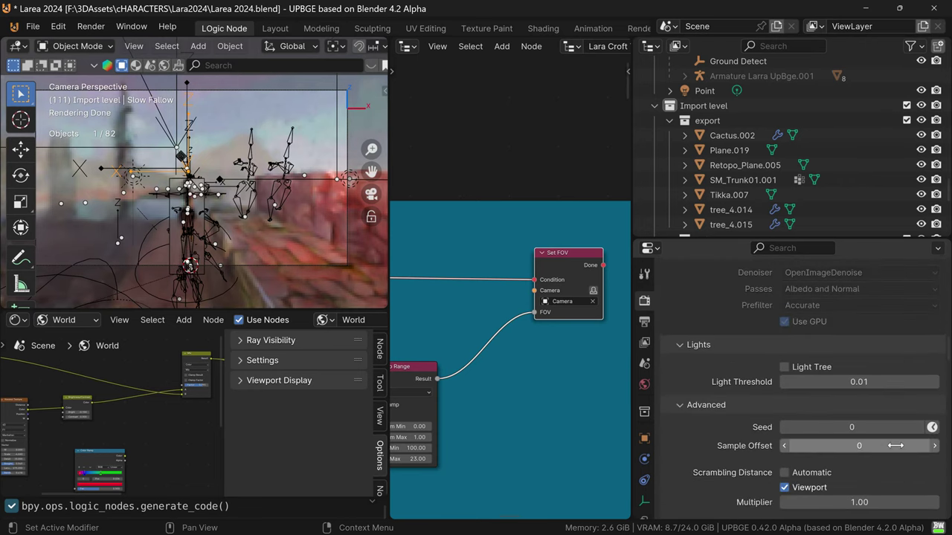
scroll(895, 446, "down", 5)
scroll(896, 446, "down", 3)
scroll(896, 446, "down", 2)
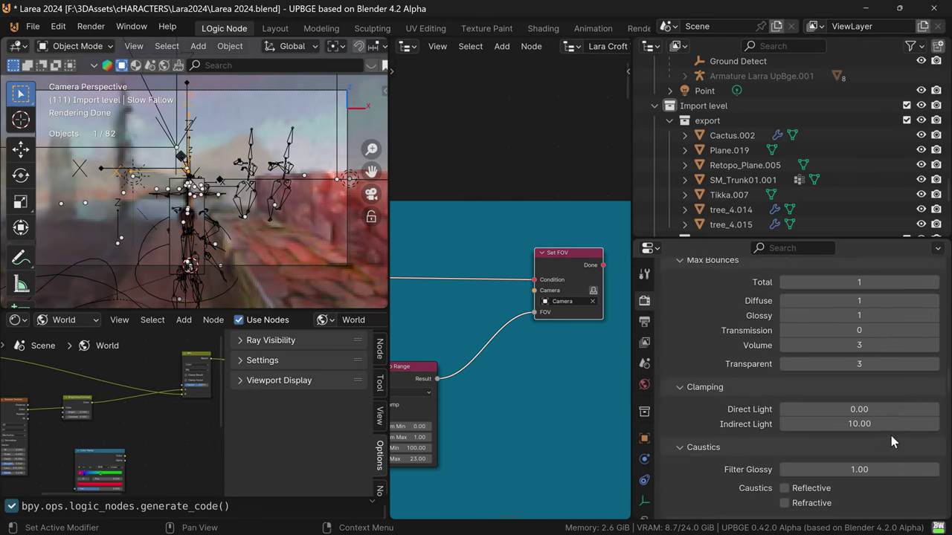
scroll(891, 436, "down", 2)
scroll(890, 435, "down", 2)
scroll(890, 435, "down", 6)
scroll(896, 444, "down", 2)
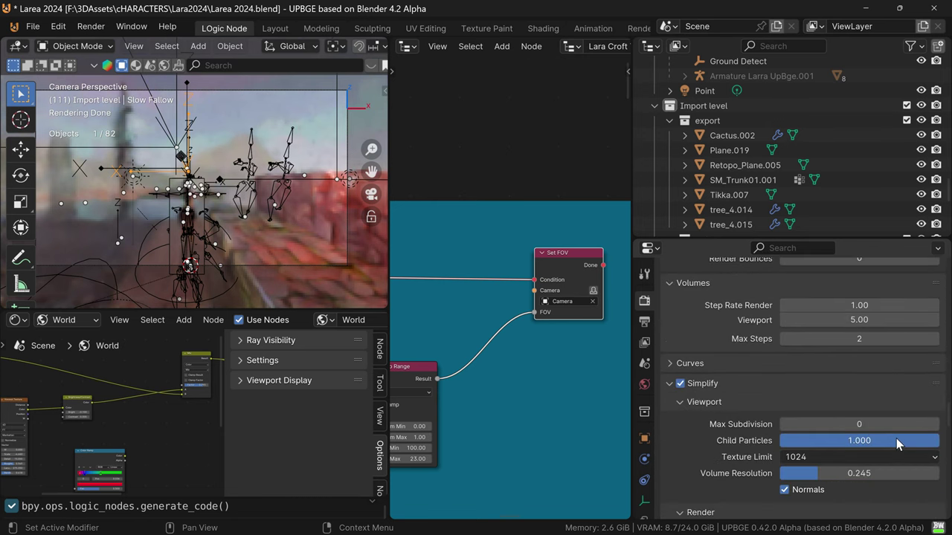
scroll(896, 443, "down", 3)
mouse_move(238, 252)
middle_mouse_down()
mouse_move(221, 246)
mouse_move(252, 248)
mouse_move(267, 232)
mouse_move(258, 189)
mouse_move(212, 201)
mouse_move(325, 200)
middle_mouse_up()
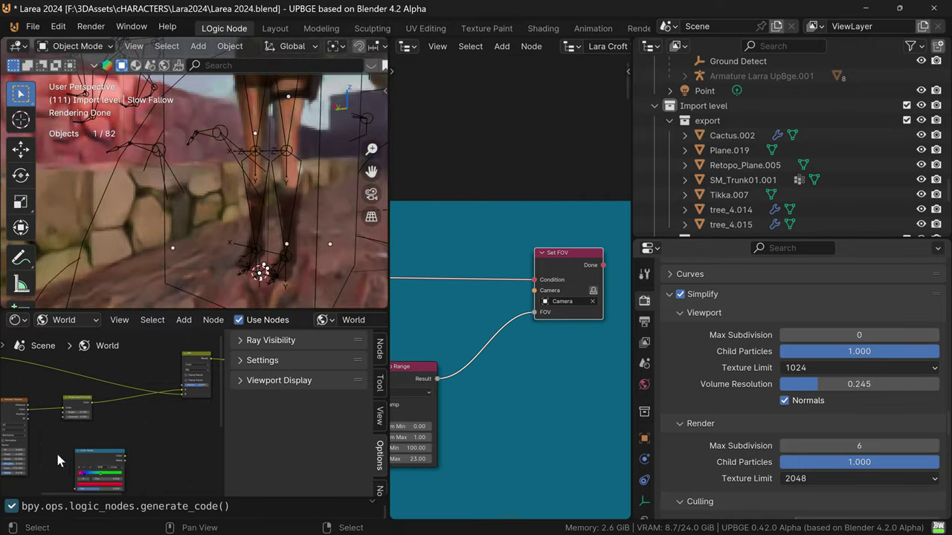
Orbit and zoom the 3D viewport into a close-up of Lara's face.
mouse_move(230, 173)
middle_mouse_down()
mouse_move(221, 120)
mouse_move(227, 50)
middle_mouse_up()
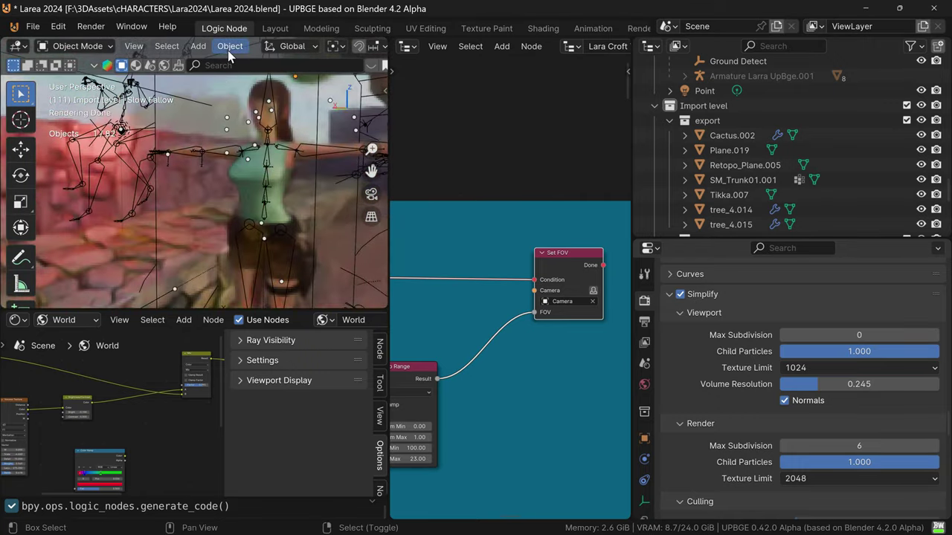
scroll(274, 115, "up", 2)
scroll(274, 116, "up", 3)
scroll(274, 114, "up", 3)
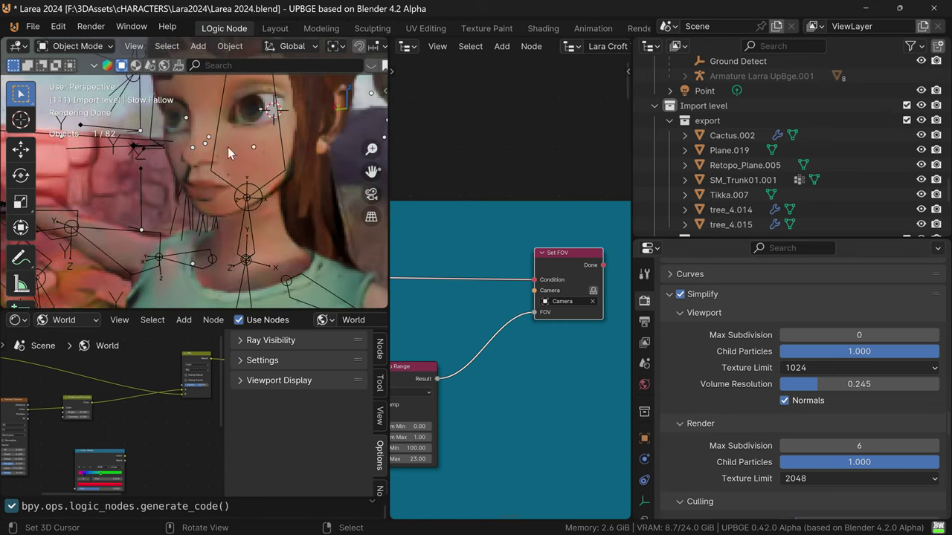
scroll(296, 145, "up", 2)
mouse_move(296, 145)
middle_mouse_down()
mouse_move(287, 175)
mouse_move(257, 177)
mouse_move(330, 193)
mouse_move(270, 217)
mouse_move(299, 236)
mouse_move(324, 206)
middle_mouse_up()
scroll(257, 178, "up", 3)
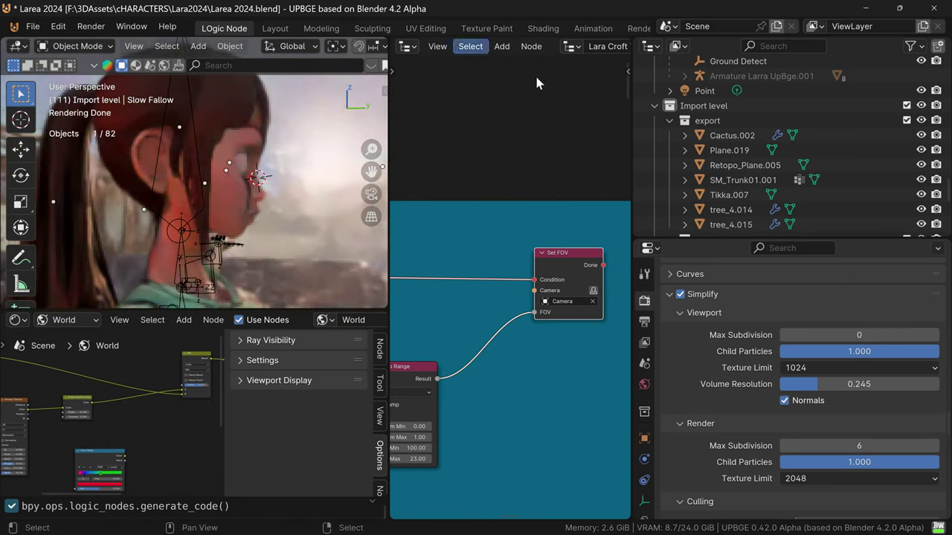
Scroll Render Properties back up toward the Cycles GPU Compute engine settings.
scroll(765, 321, "up", 4)
scroll(766, 321, "up", 5)
scroll(766, 321, "up", 8)
scroll(766, 321, "up", 5)
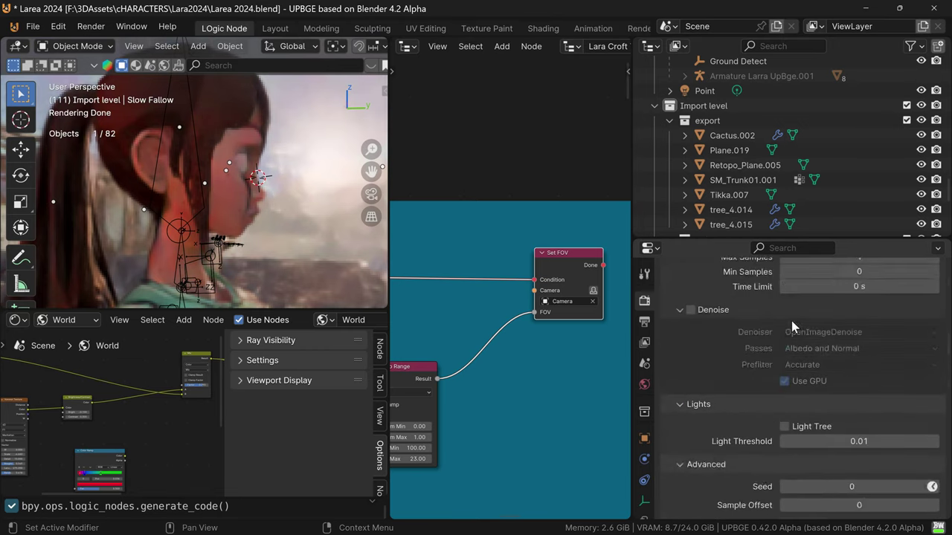
scroll(788, 322, "up", 5)
scroll(835, 320, "up", 5)
scroll(835, 321, "up", 5)
Set the render engine to EEVEE and orbit around Lara's face to check the new shading.
scroll(835, 322, "up", 2)
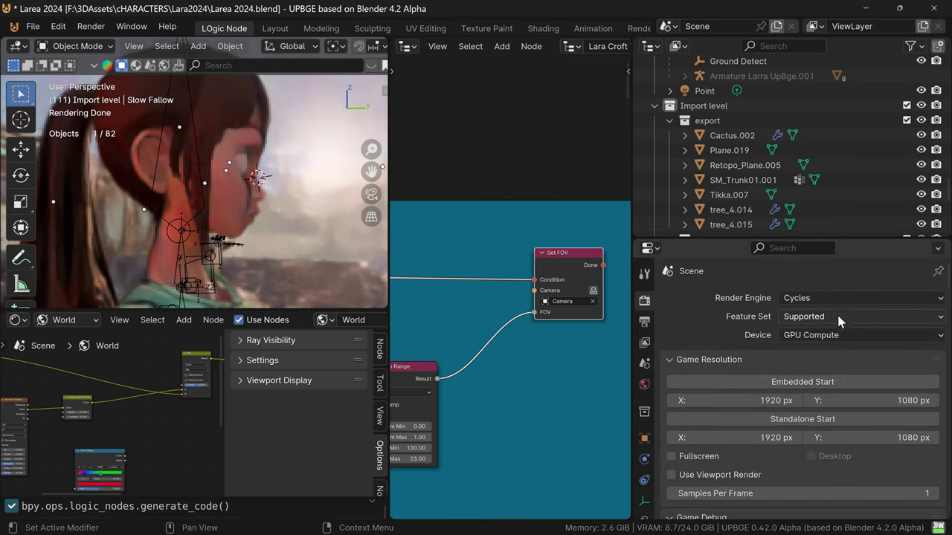
left_click(836, 304)
left_click(819, 316)
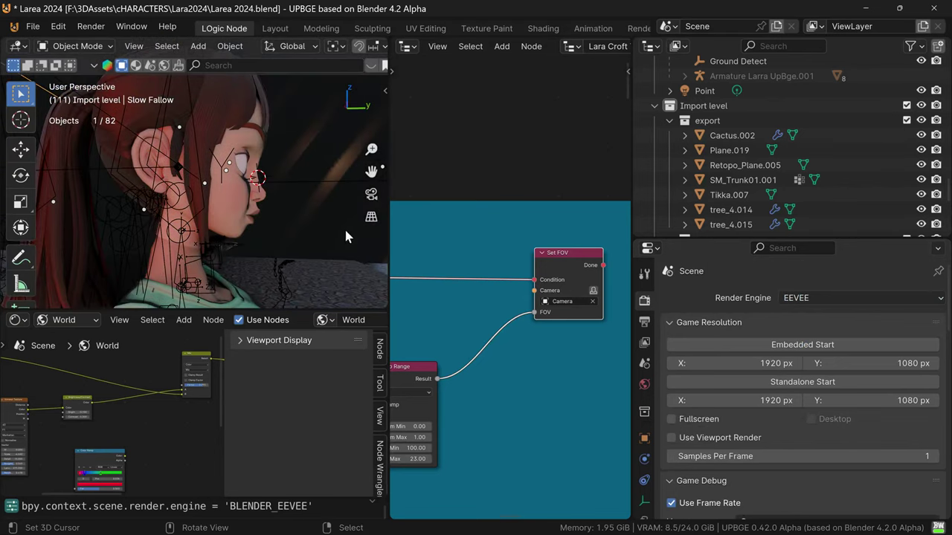
middle_click_drag(339, 217, 213, 213)
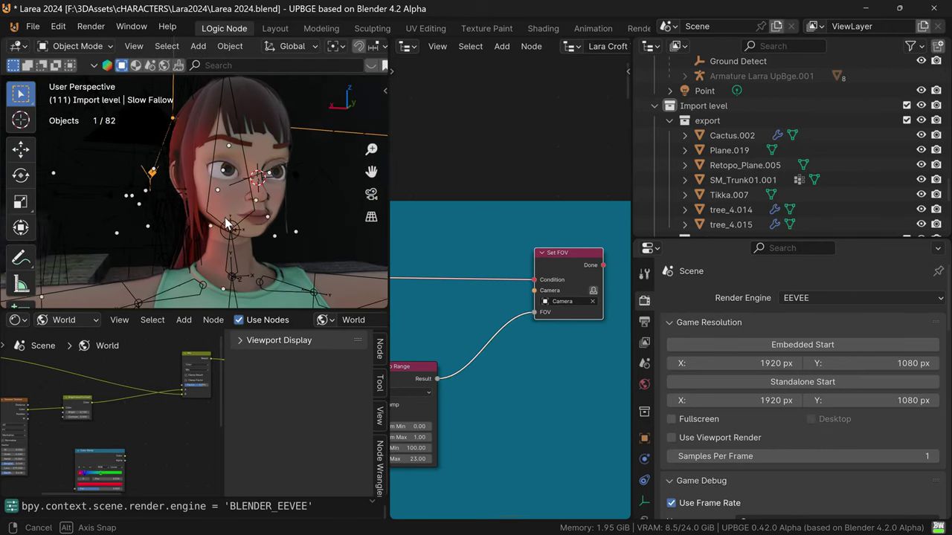
middle_click_drag(212, 213, 63, 295)
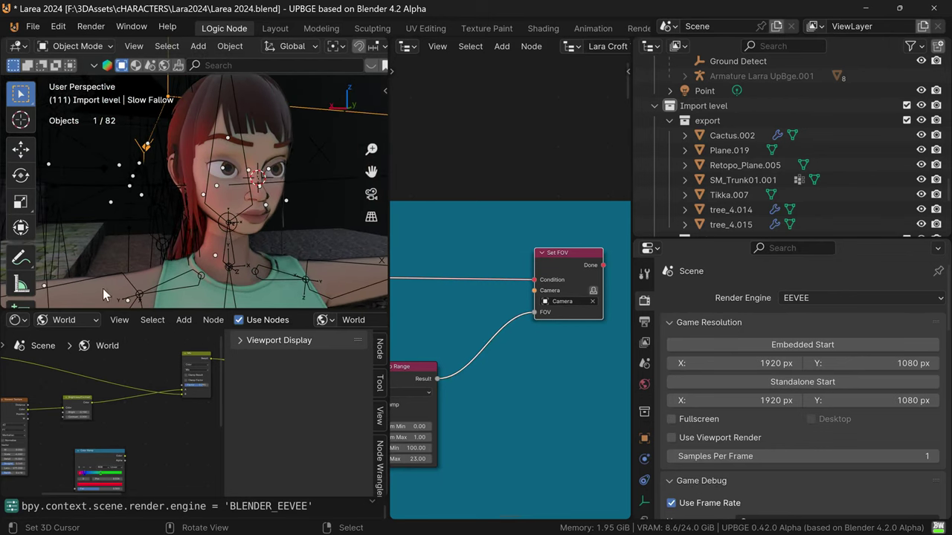